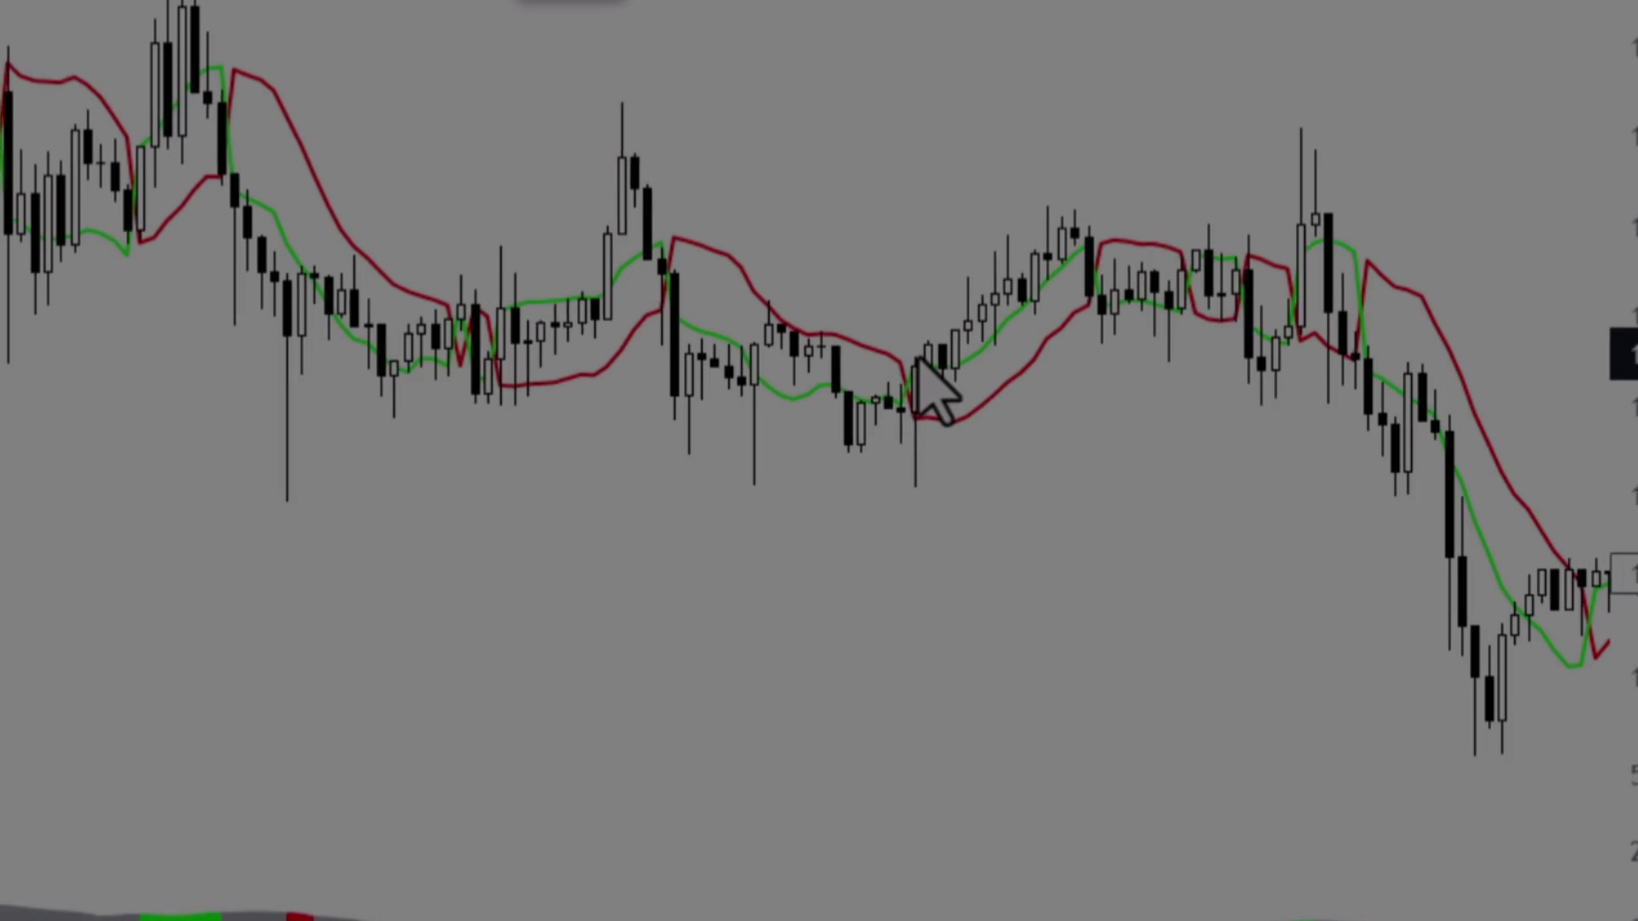
# - Place a long position at 1952.46 with stop 1943.48 and target 1967.70, and widen it toward the following drop
pyautogui.click(939, 365)
pyautogui.moveTo(936, 527); pyautogui.dragTo(936, 538)
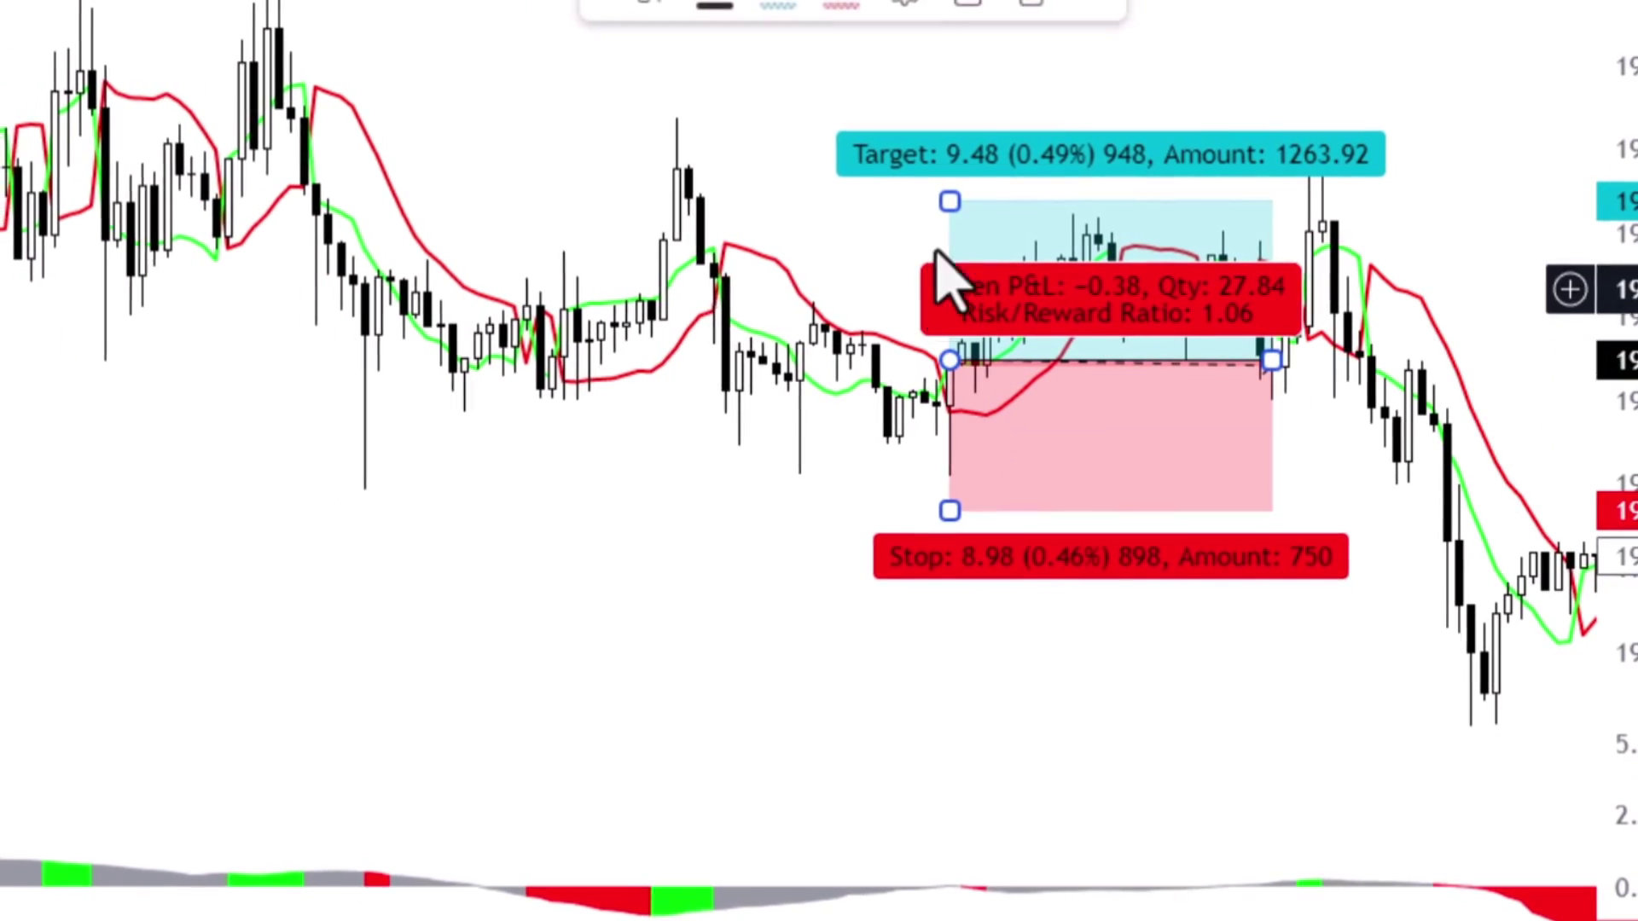
pyautogui.moveTo(941, 198); pyautogui.dragTo(987, 121)
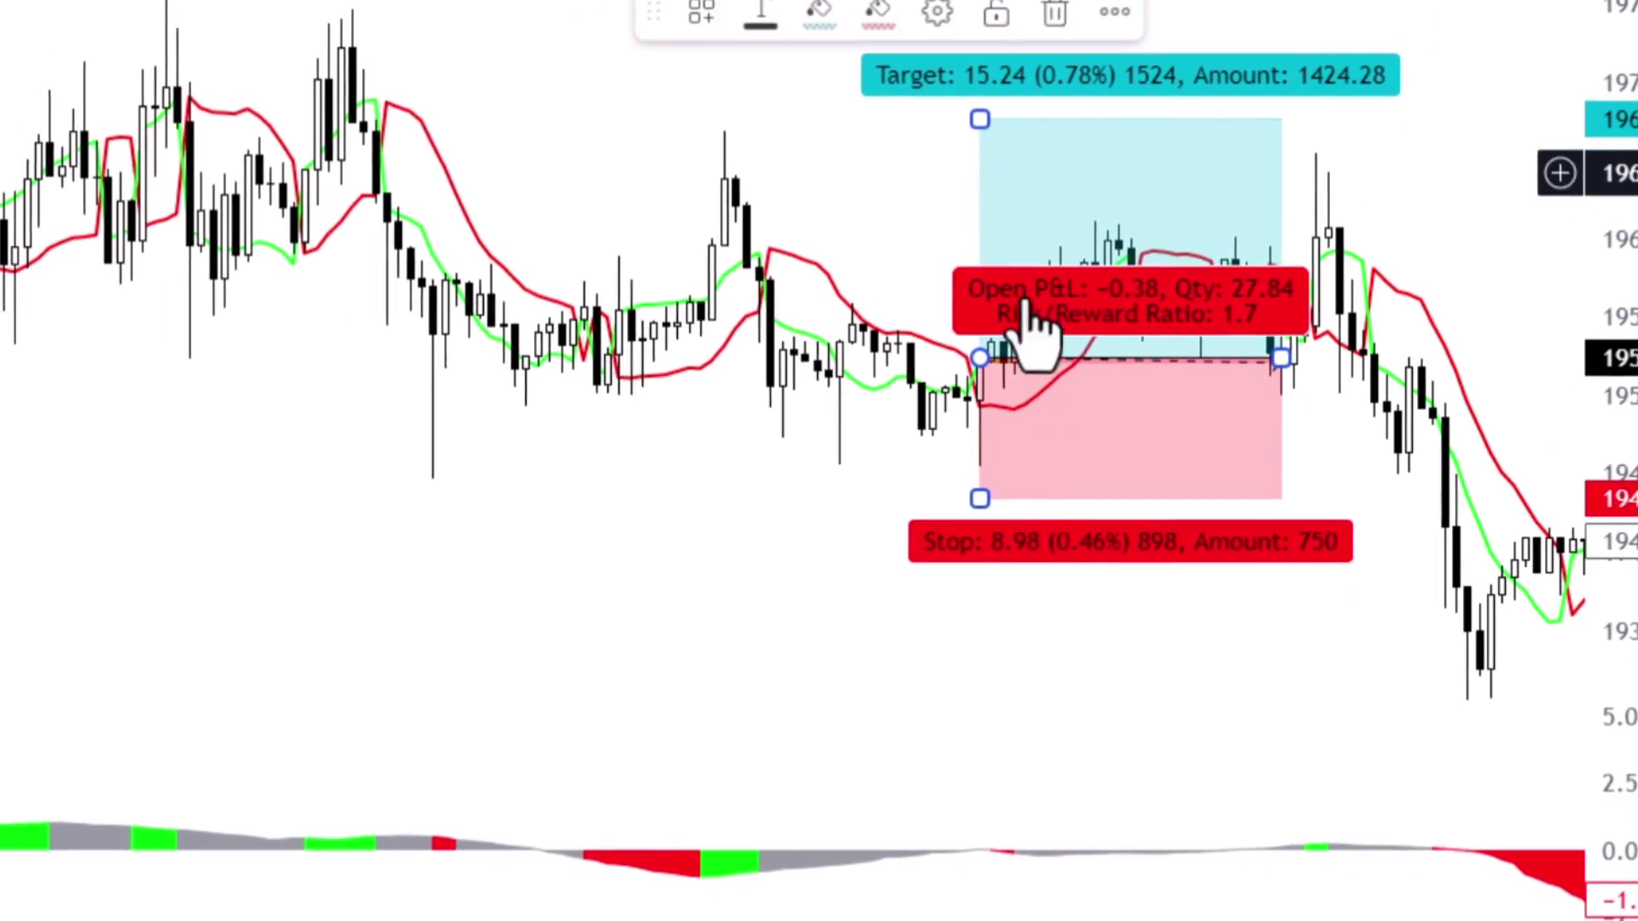
pyautogui.moveTo(883, 622); pyautogui.dragTo(556, 622)
pyautogui.moveTo(932, 358); pyautogui.dragTo(1028, 358)
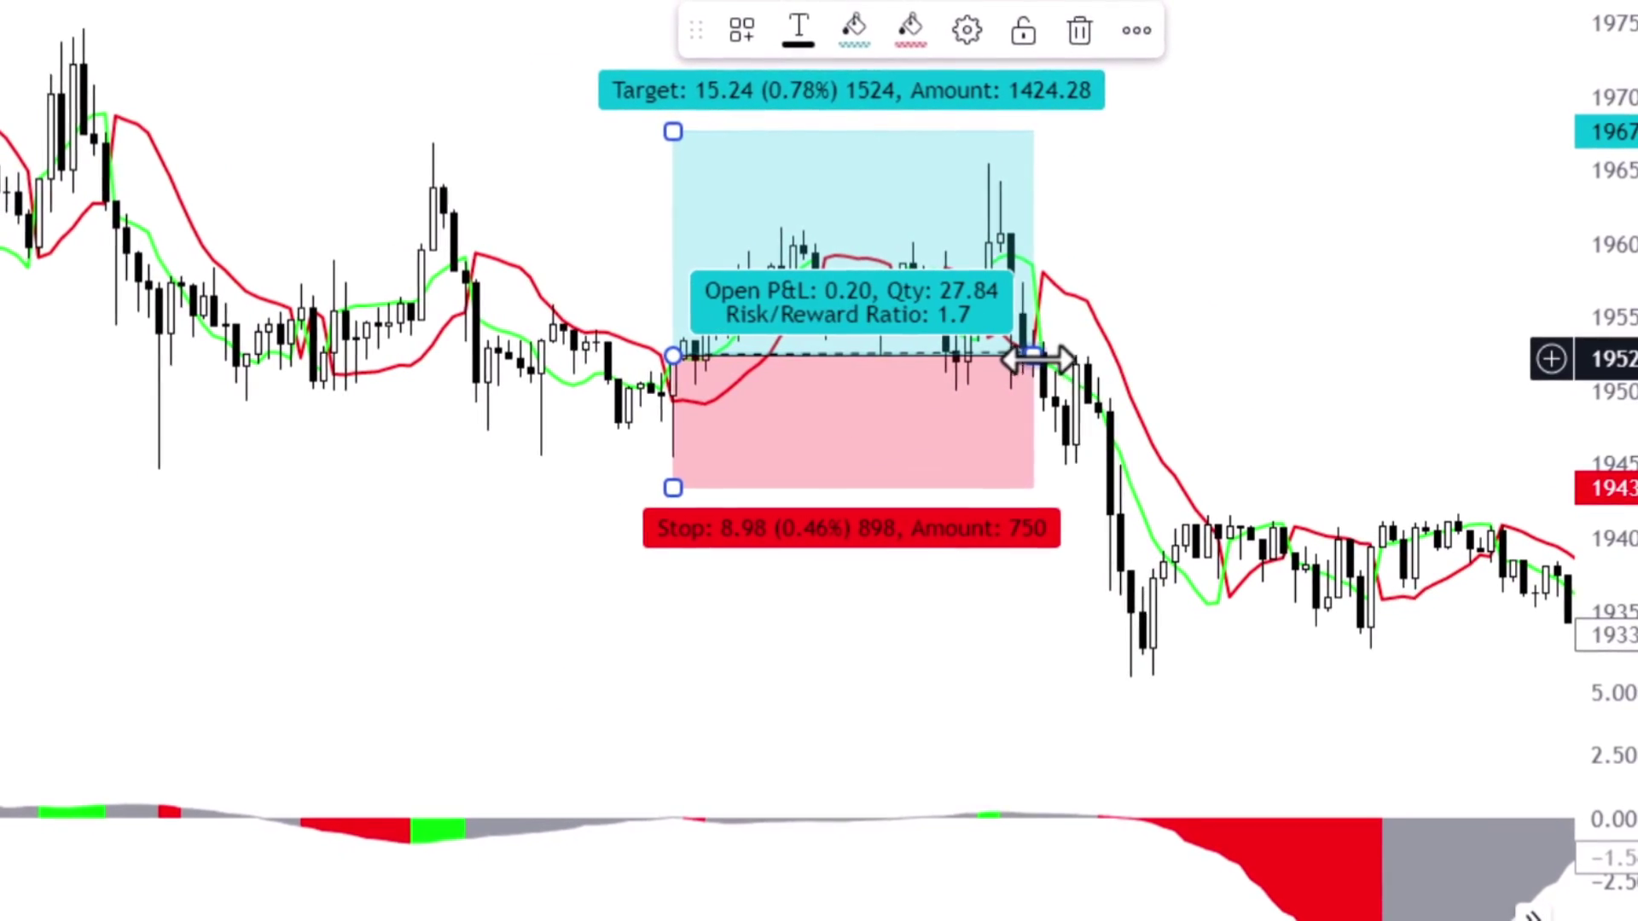
# - Place a second long position at 1940.56 on the Wed 05 Jul 00:15 candle with stop 1930.60 and target 1959.70
pyautogui.click(1201, 377)
pyautogui.moveTo(1200, 377); pyautogui.dragTo(862, 397)
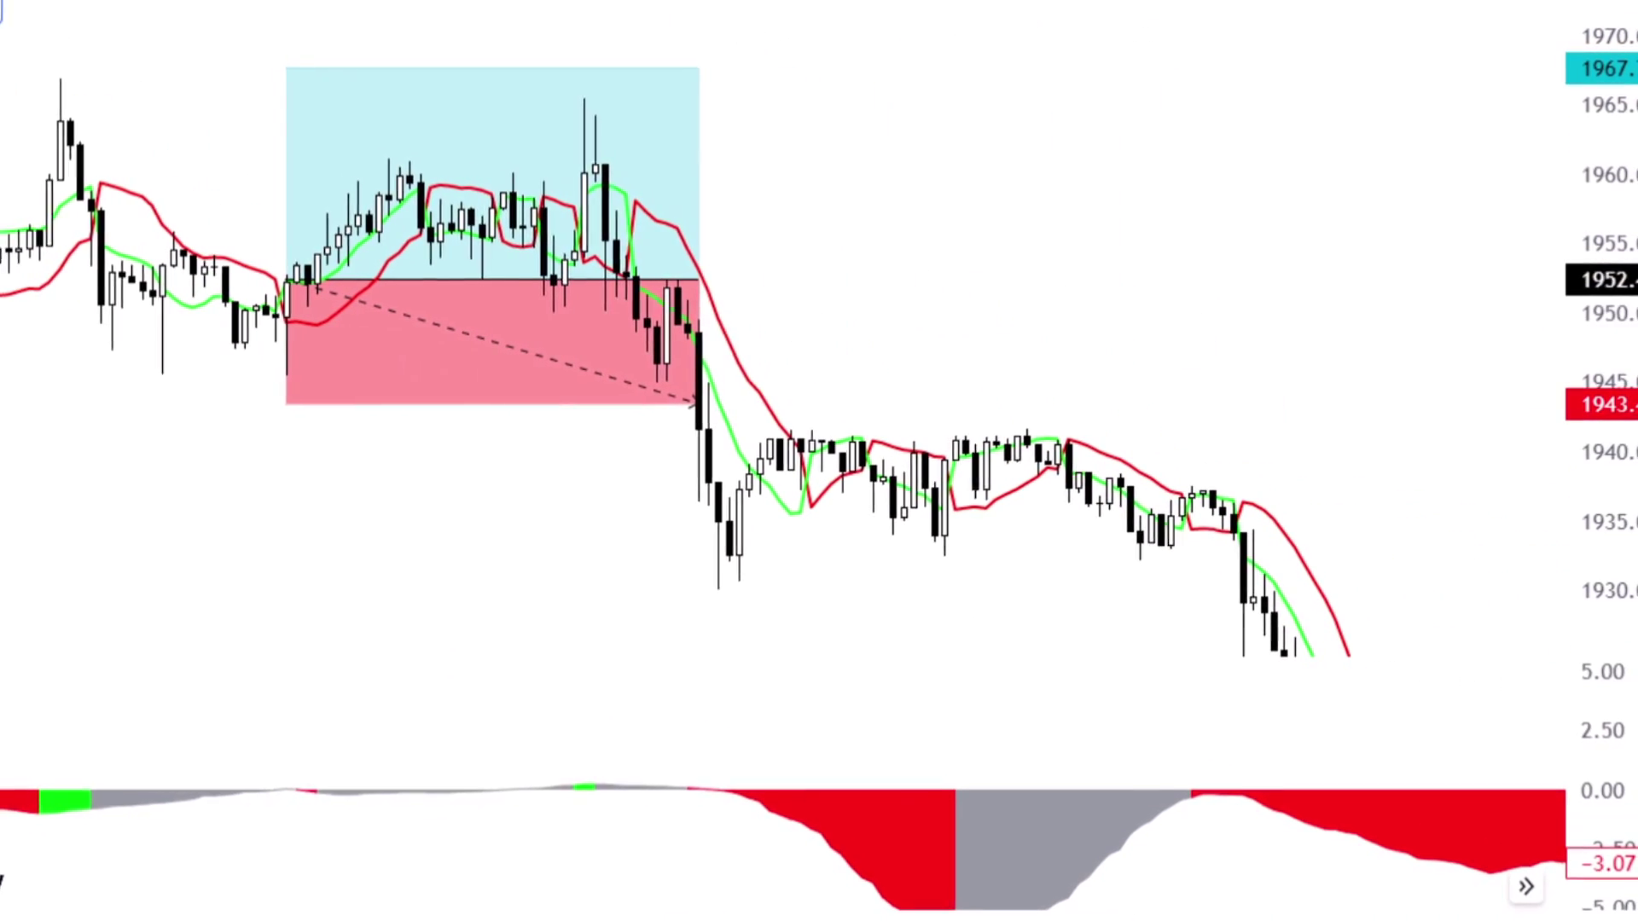
pyautogui.click(782, 447)
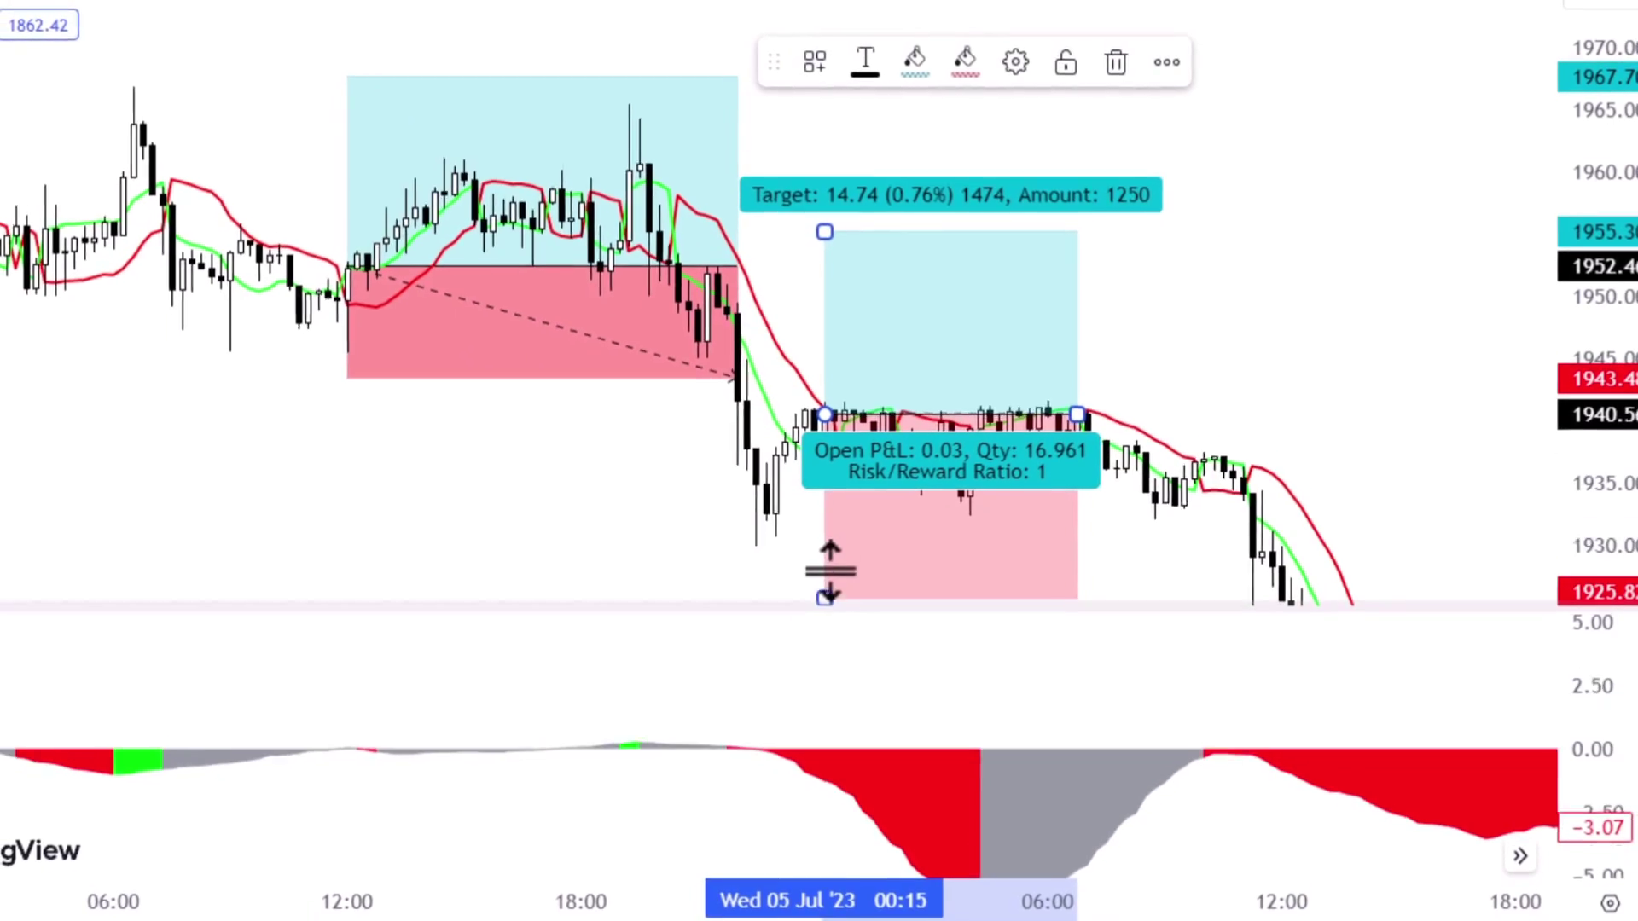
pyautogui.moveTo(838, 614); pyautogui.dragTo(848, 537)
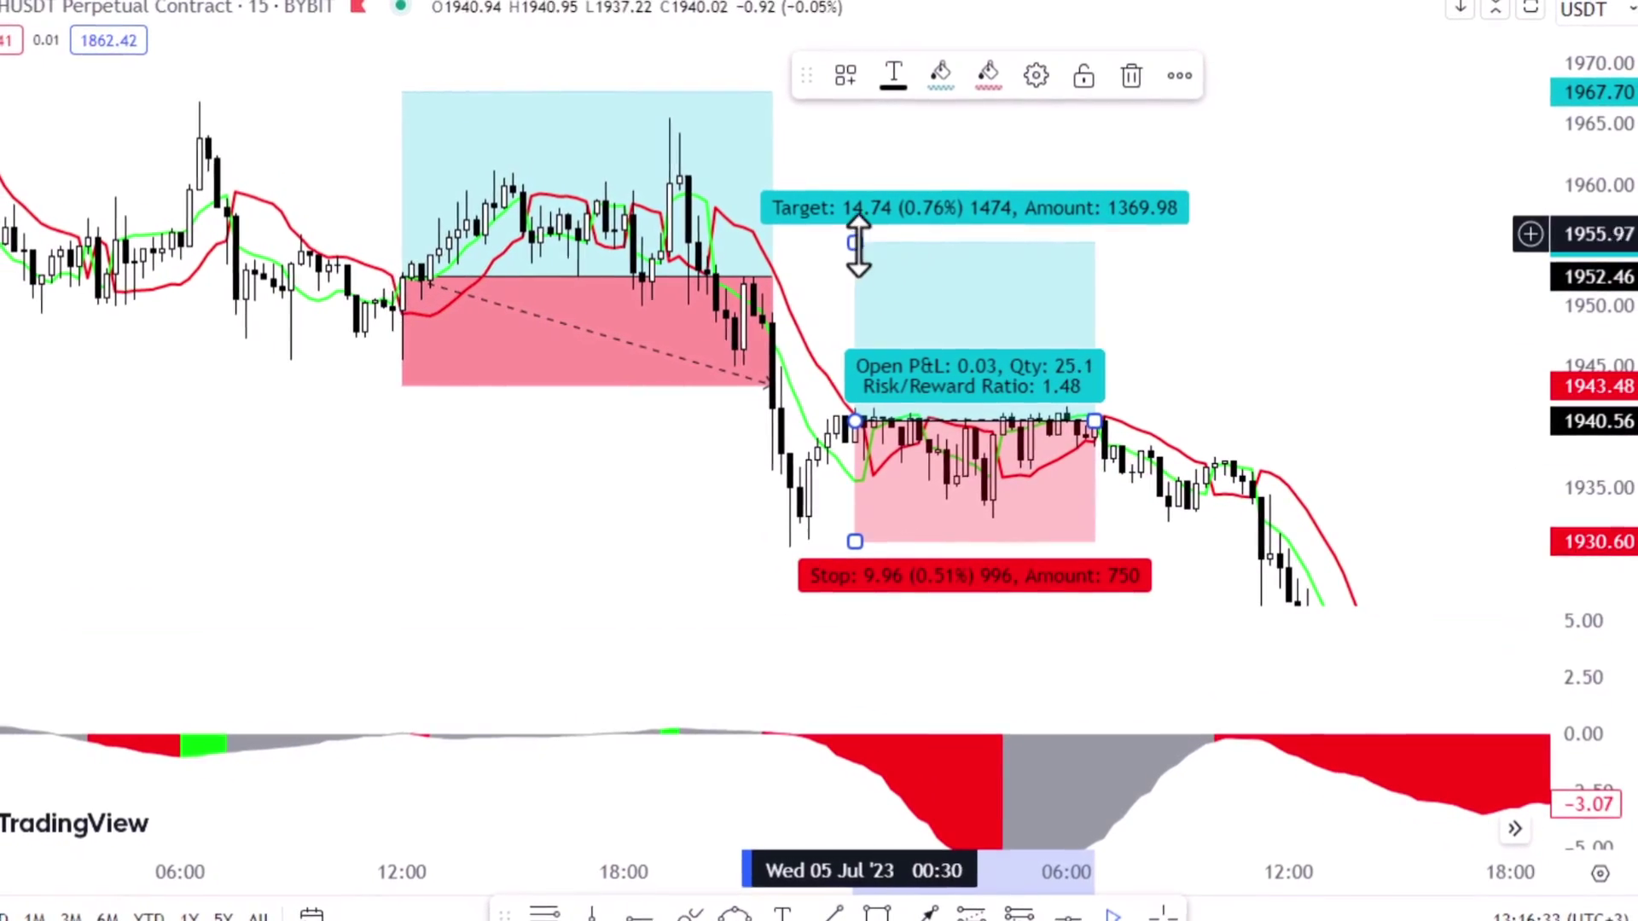
pyautogui.moveTo(847, 242); pyautogui.dragTo(847, 188)
# - Place a third long position at 1936.71 on the 09:45 candle with stop 1929.77 and target 1946.76, and narrow its width
pyautogui.moveTo(1106, 300); pyautogui.dragTo(743, 76)
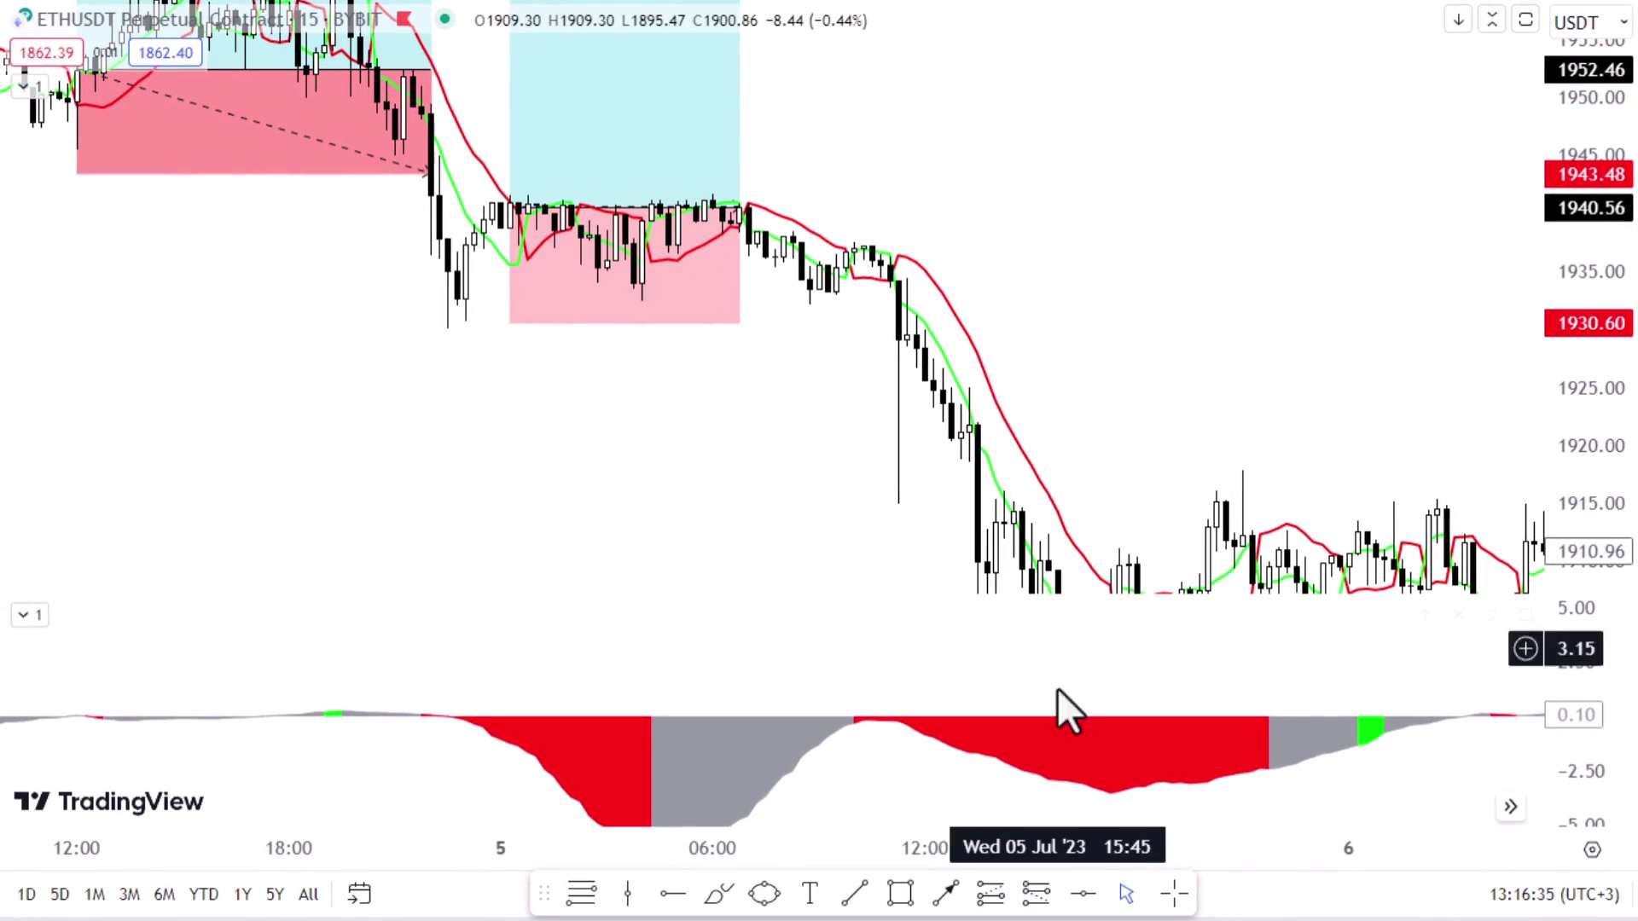
pyautogui.click(847, 250)
pyautogui.moveTo(847, 421); pyautogui.dragTo(848, 331)
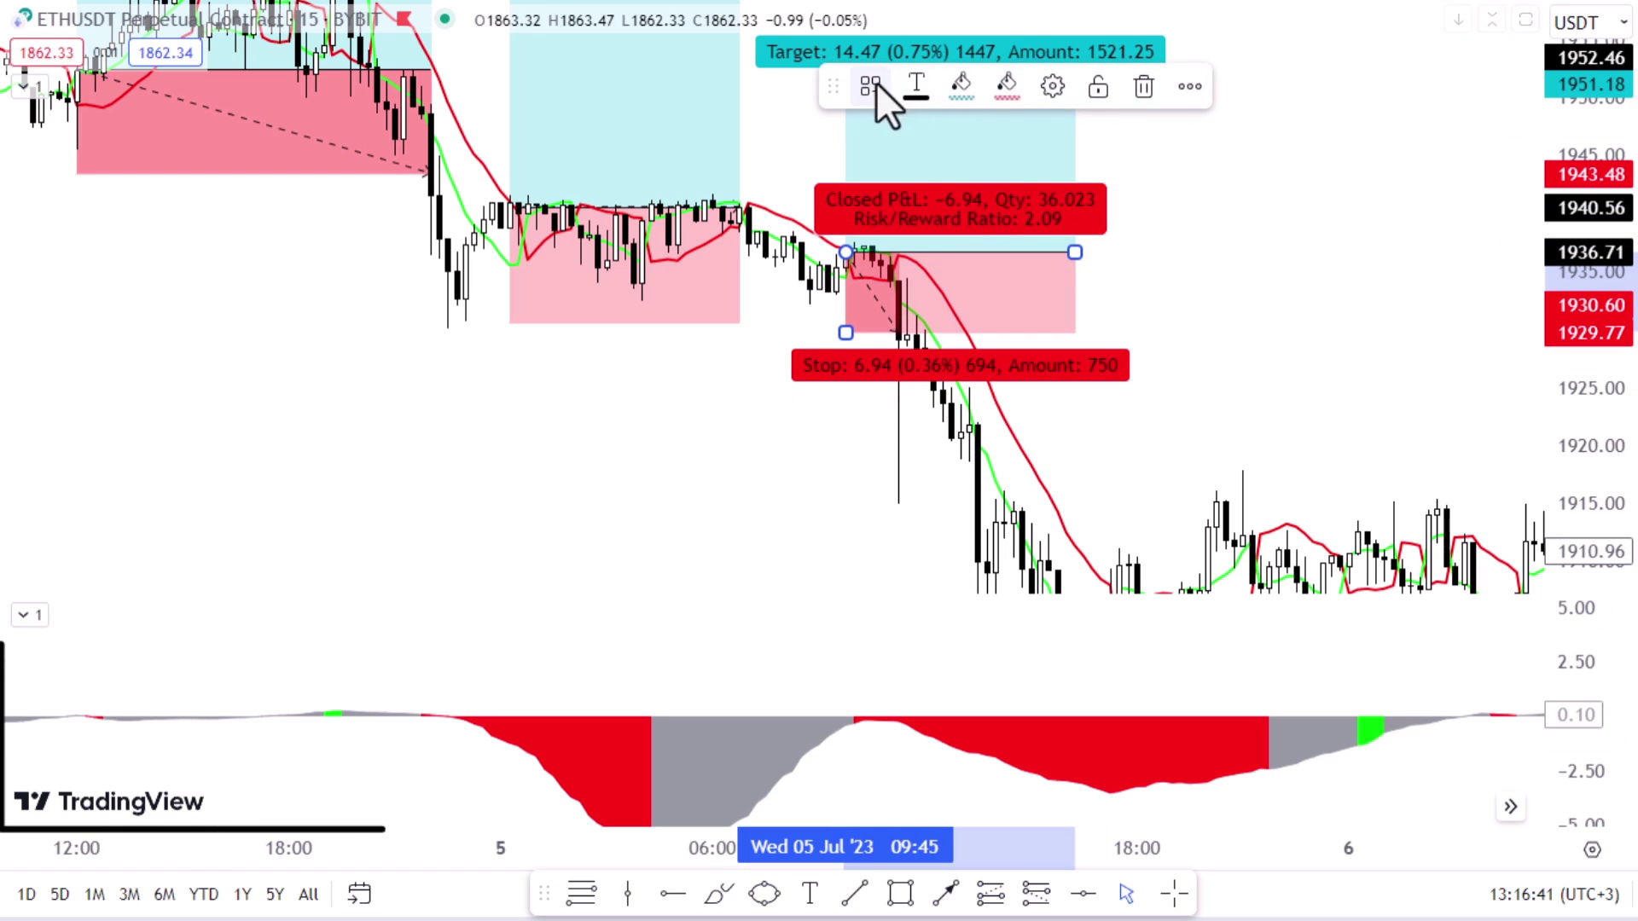
pyautogui.moveTo(1254, 255); pyautogui.dragTo(1265, 346)
pyautogui.moveTo(857, 175); pyautogui.dragTo(857, 227)
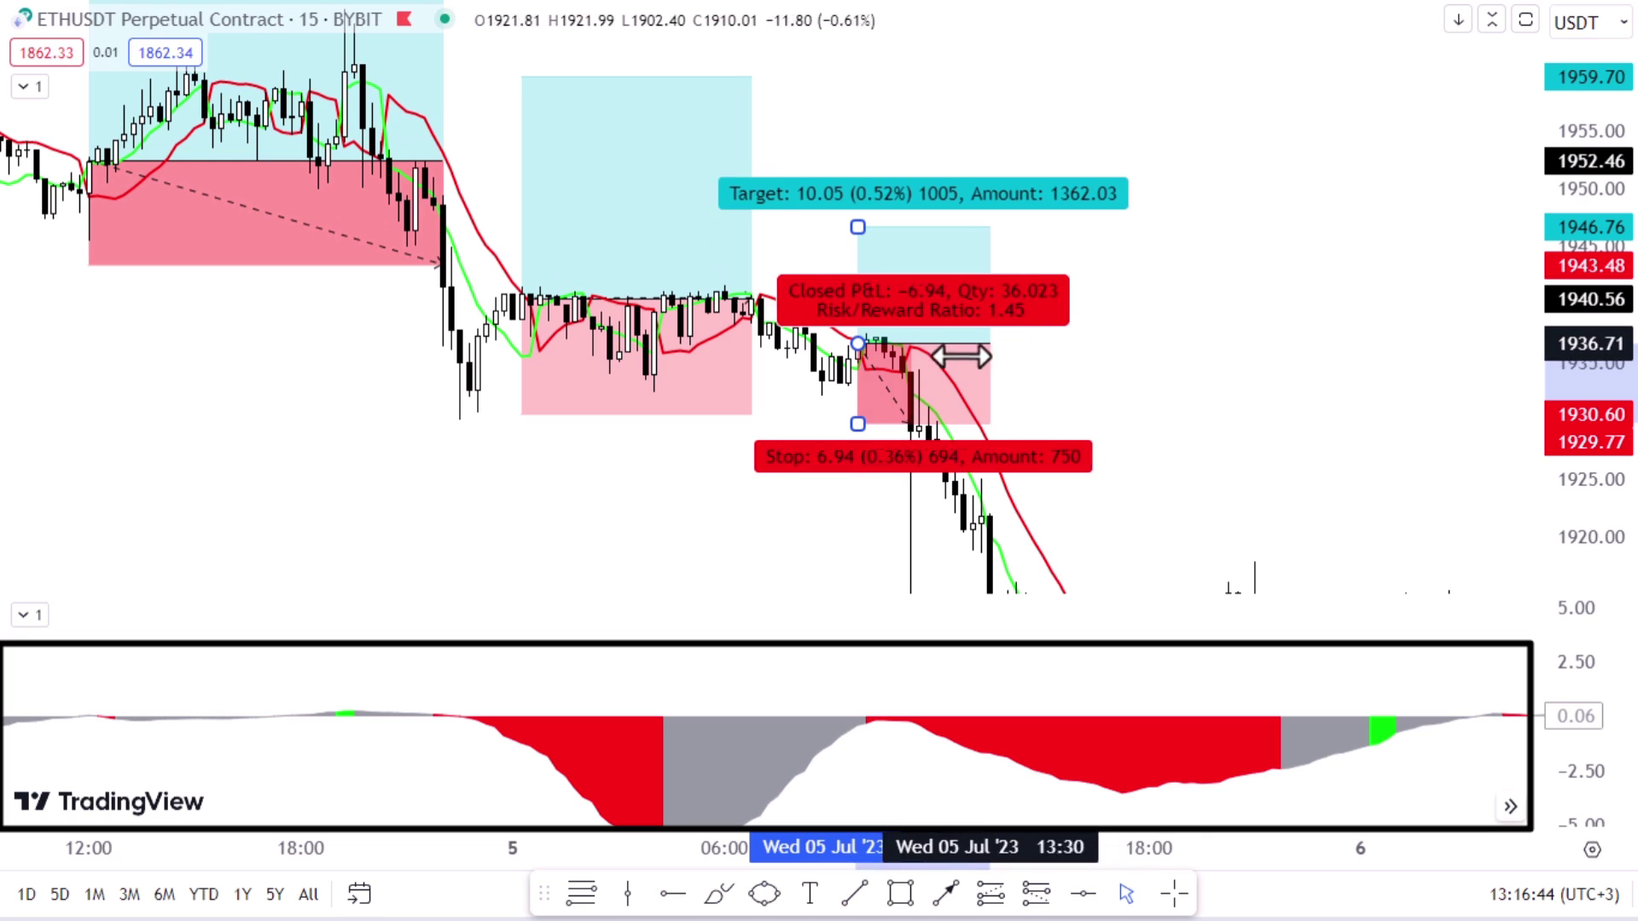
pyautogui.moveTo(1087, 343); pyautogui.dragTo(964, 343)
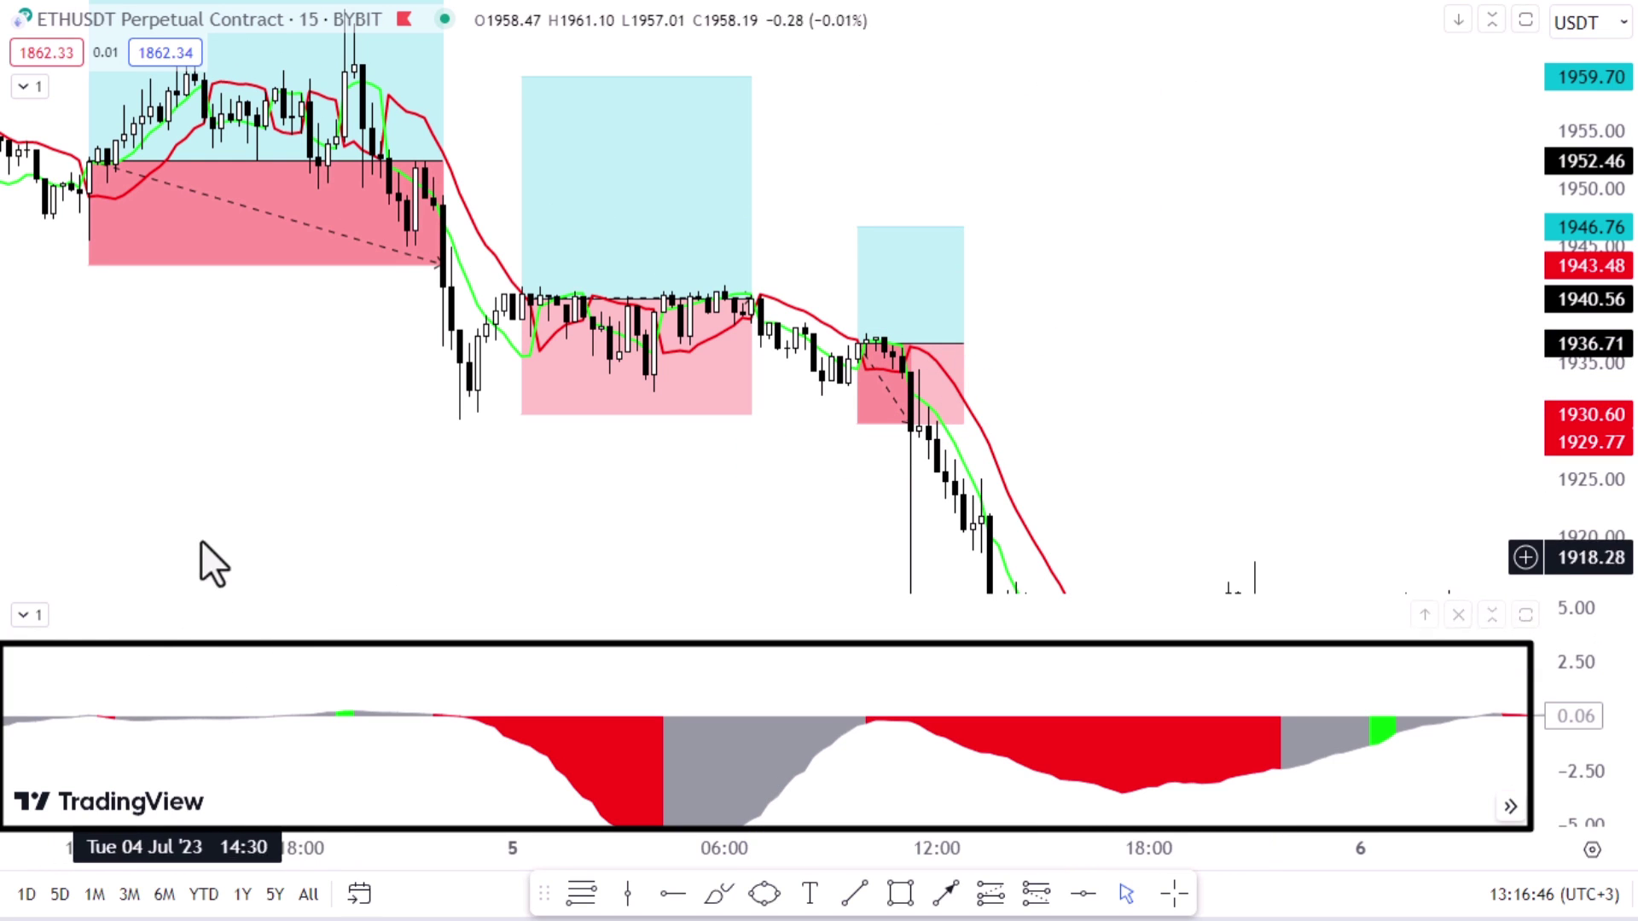
pyautogui.moveTo(219, 534); pyautogui.dragTo(515, 607)
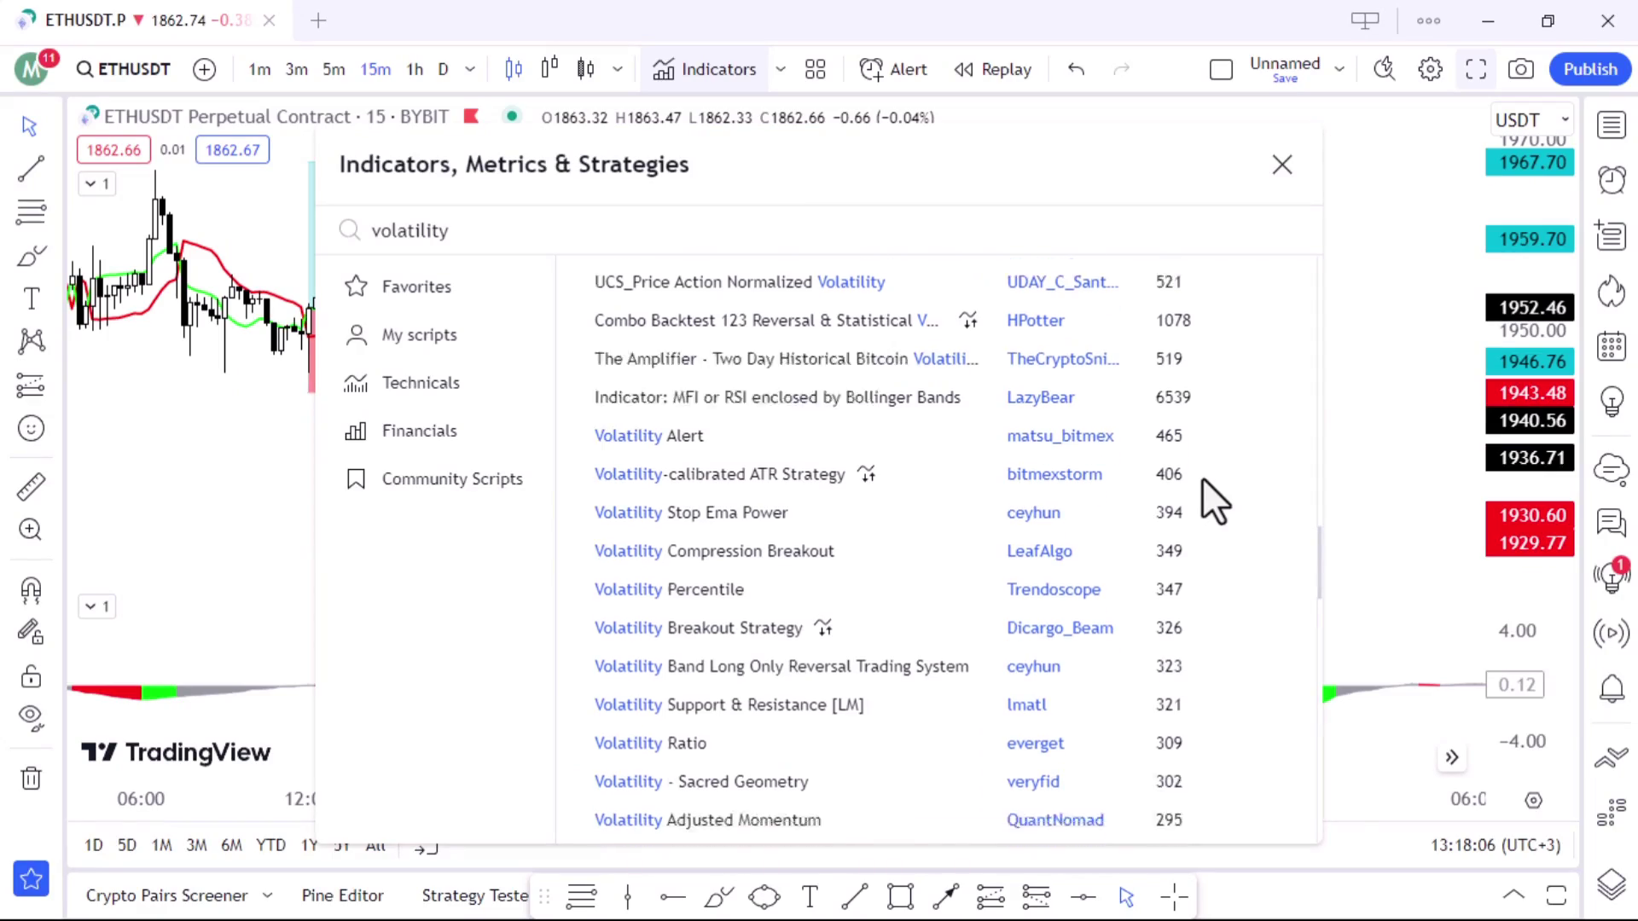
# - Look through the indicator search results for "volatility" and close the indicator list
pyautogui.scroll(-5, 1201, 478)
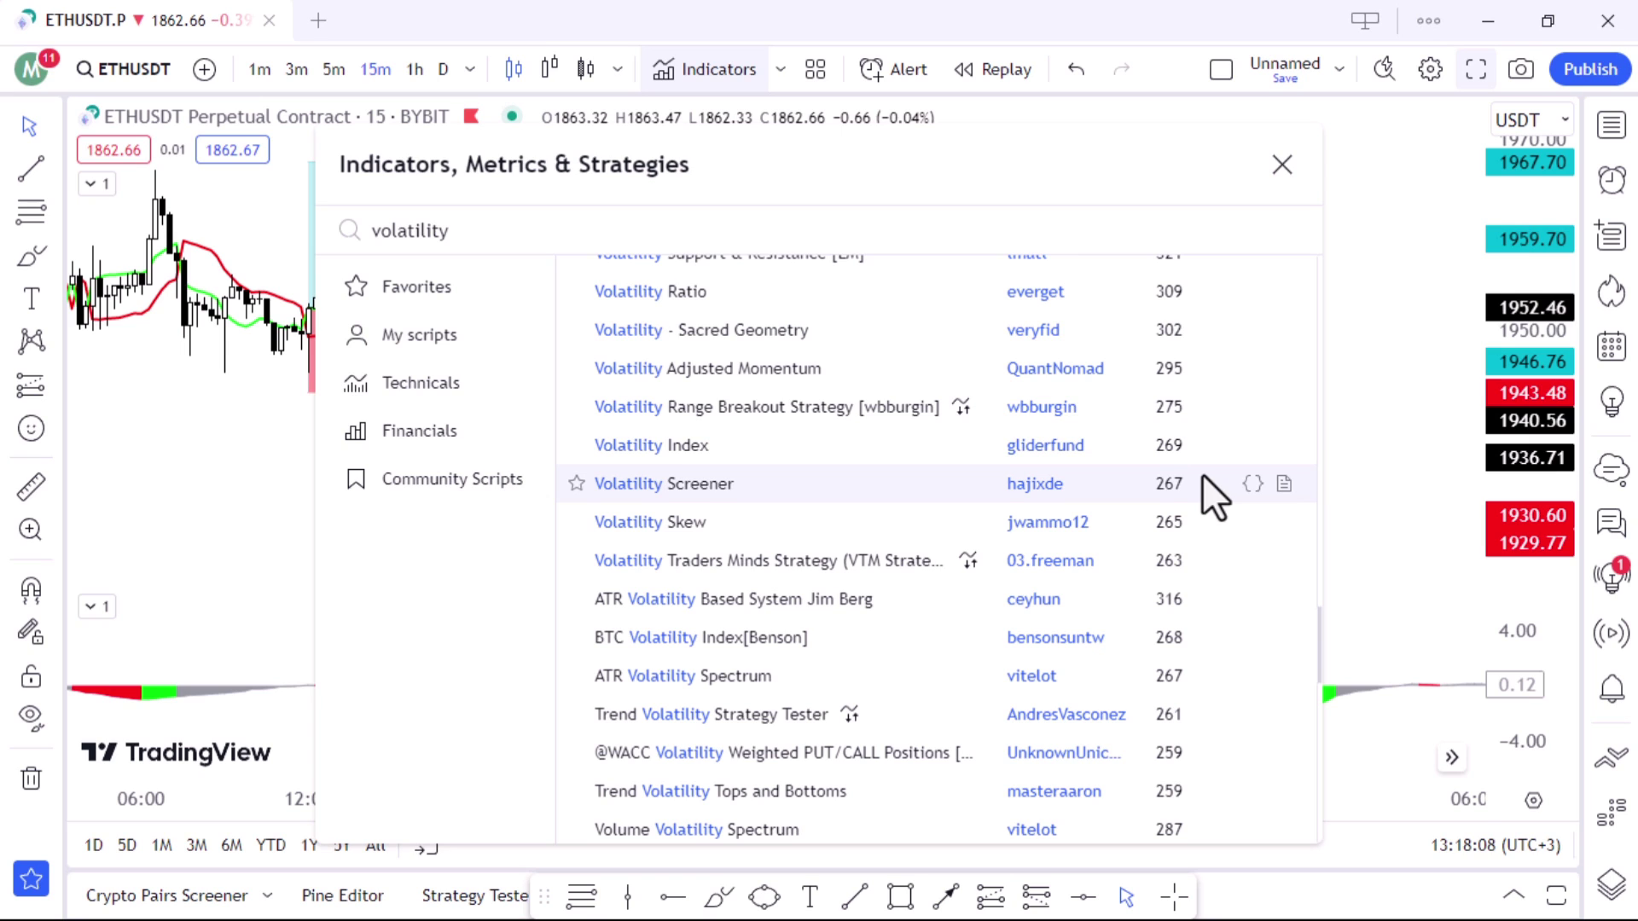
pyautogui.scroll(-2, 1203, 478)
pyautogui.scroll(-2, 1203, 478)
pyautogui.scroll(-6, 1202, 478)
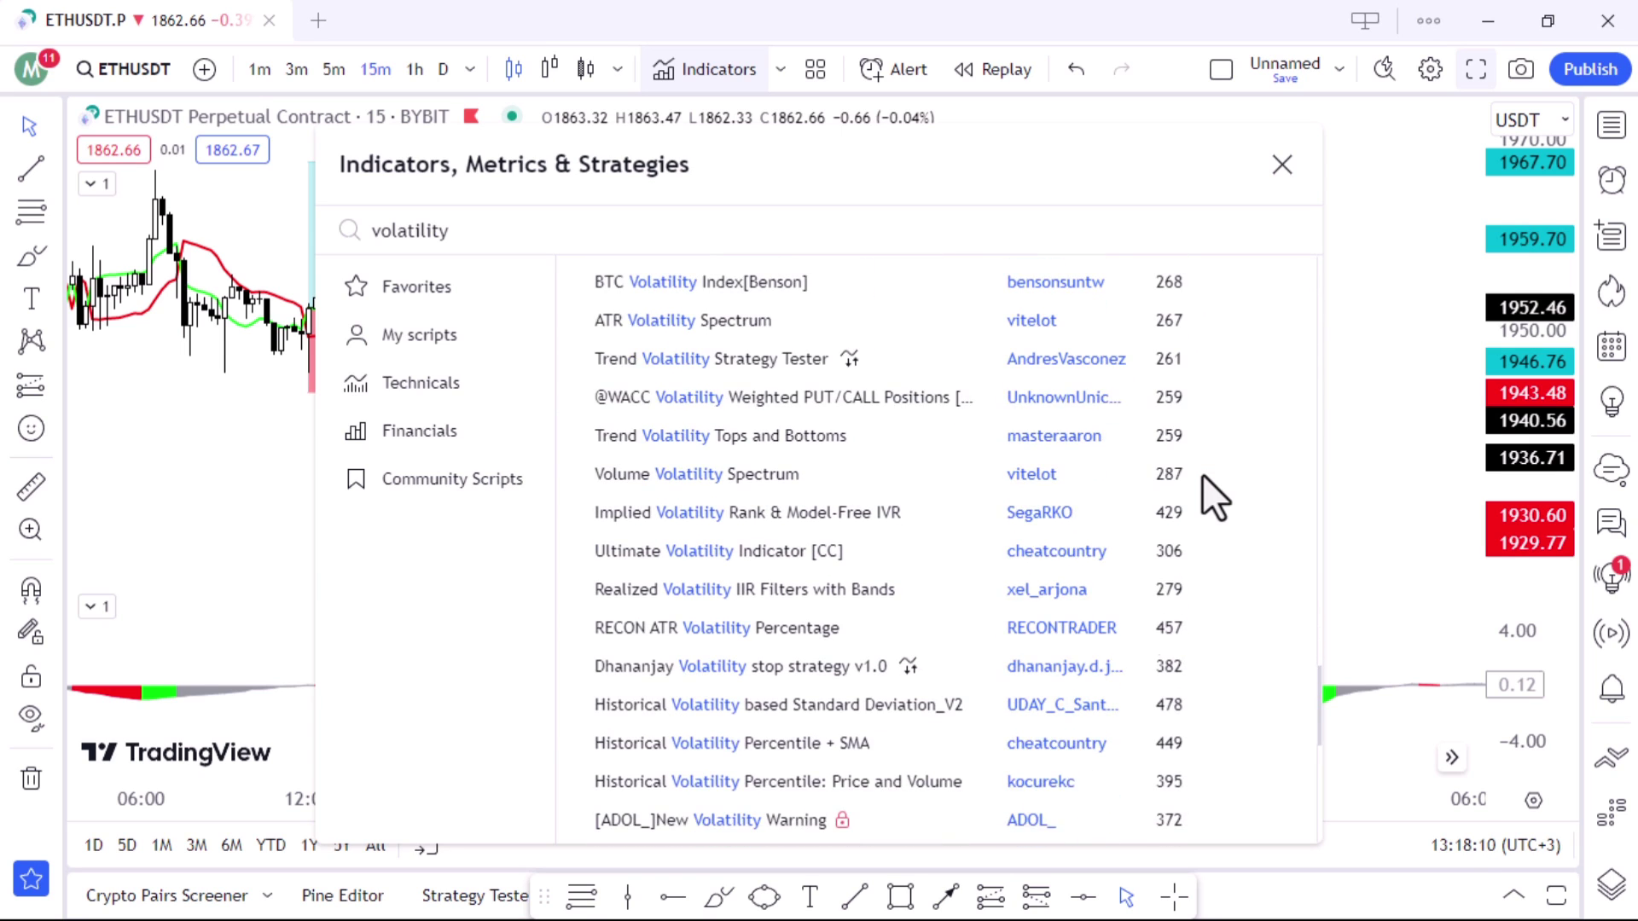
pyautogui.scroll(-4, 1201, 473)
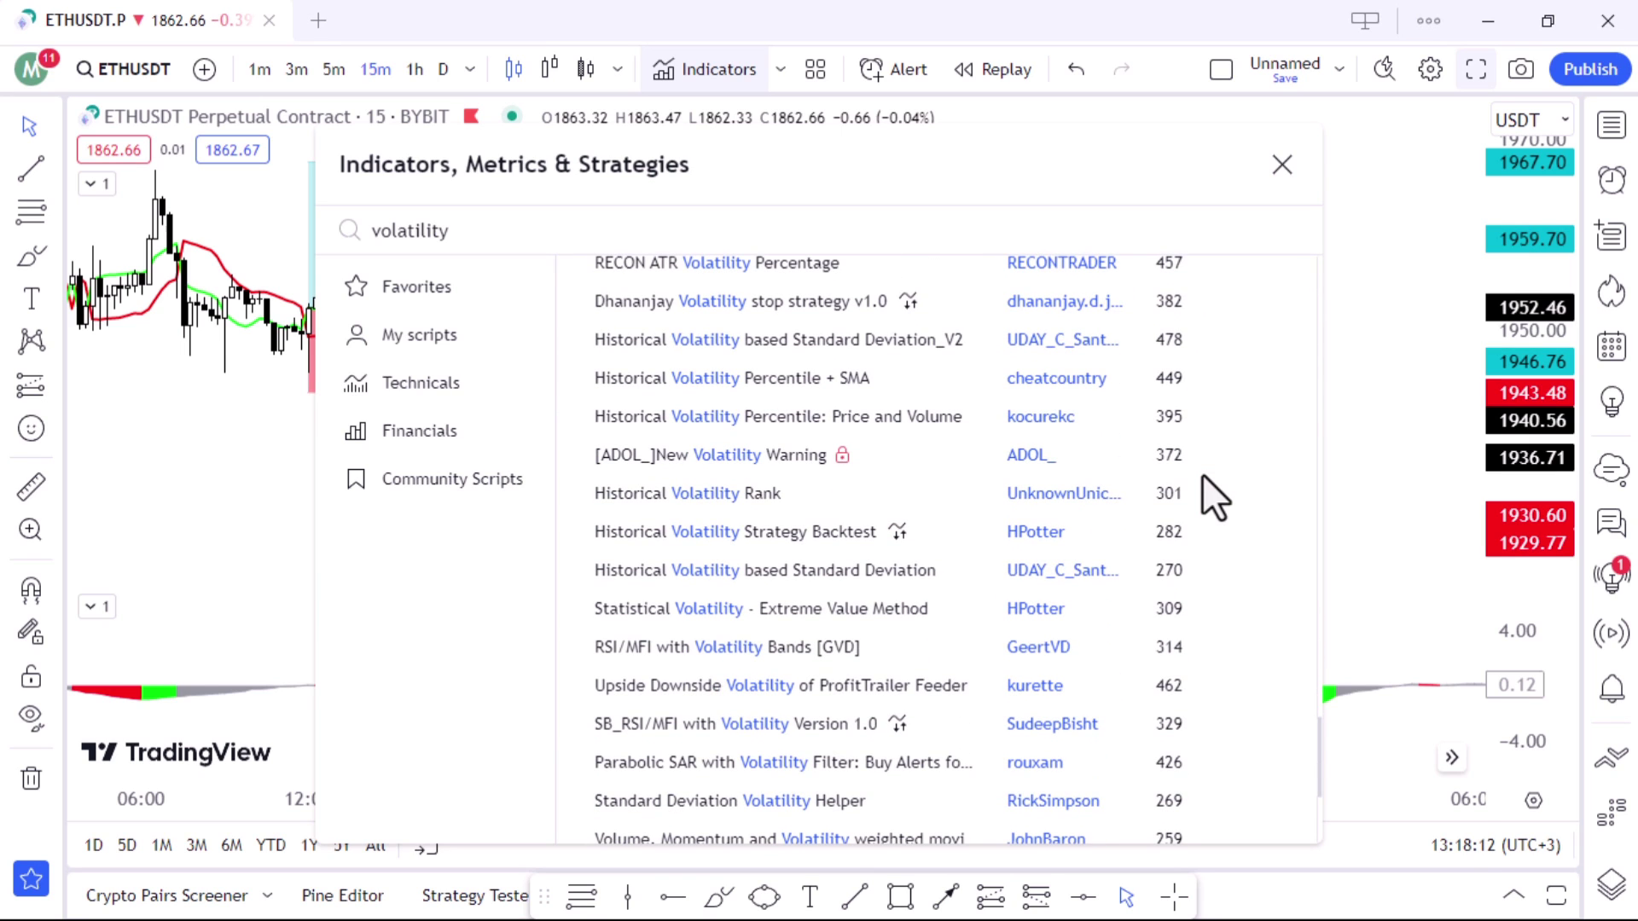
pyautogui.scroll(-3, 1202, 474)
pyautogui.scroll(-8, 1201, 477)
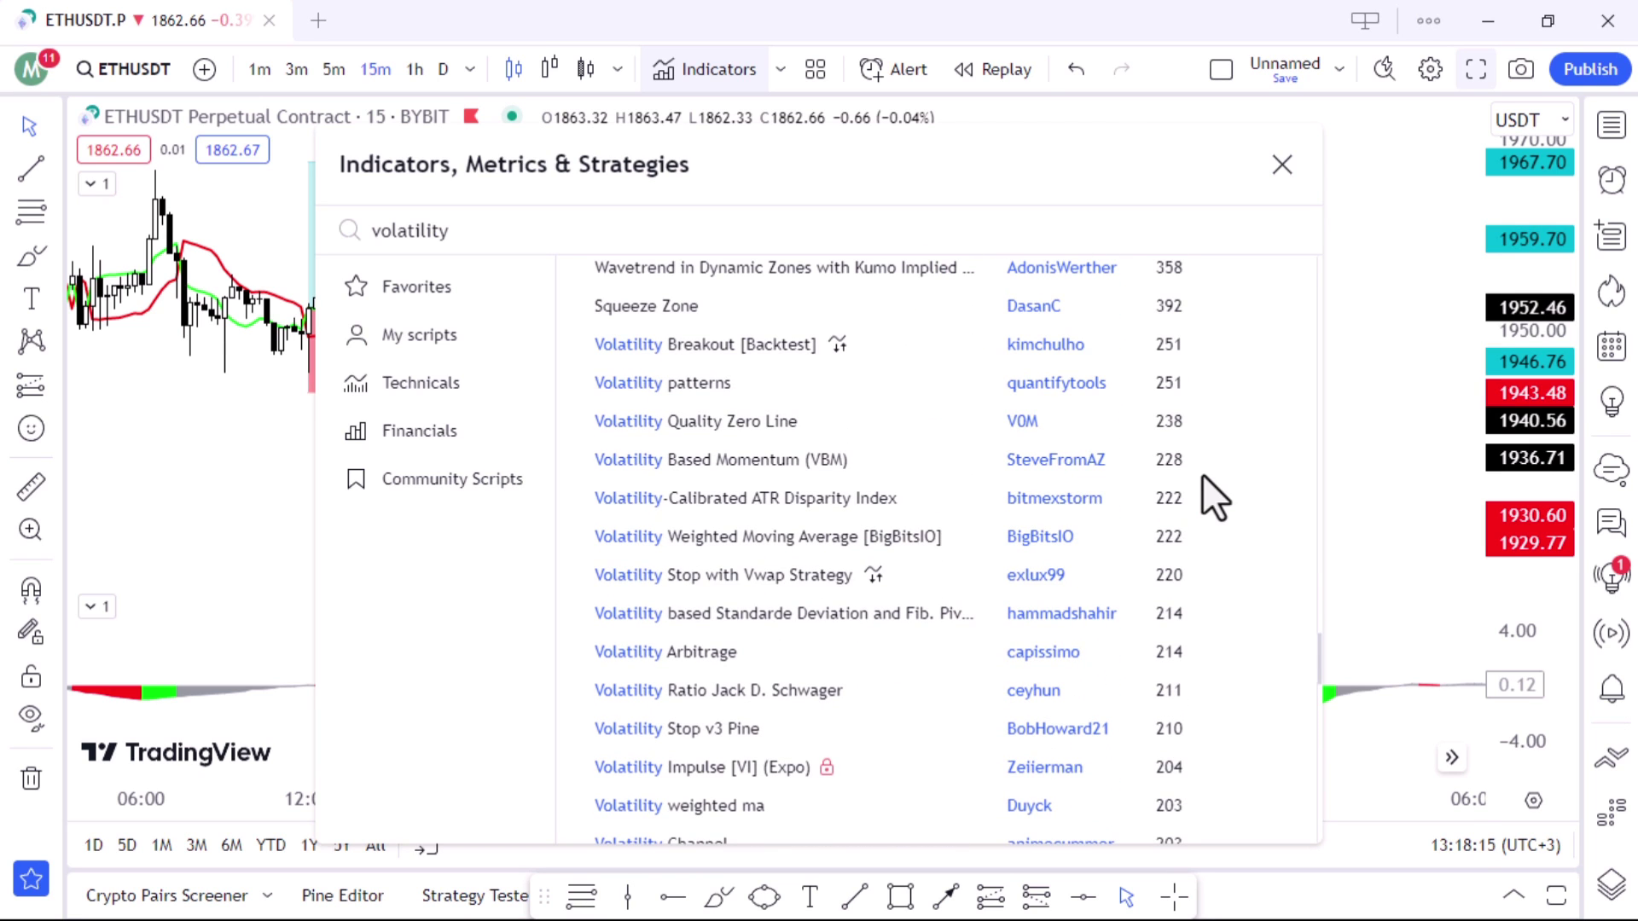
pyautogui.scroll(-4, 1201, 473)
pyautogui.scroll(-3, 1201, 473)
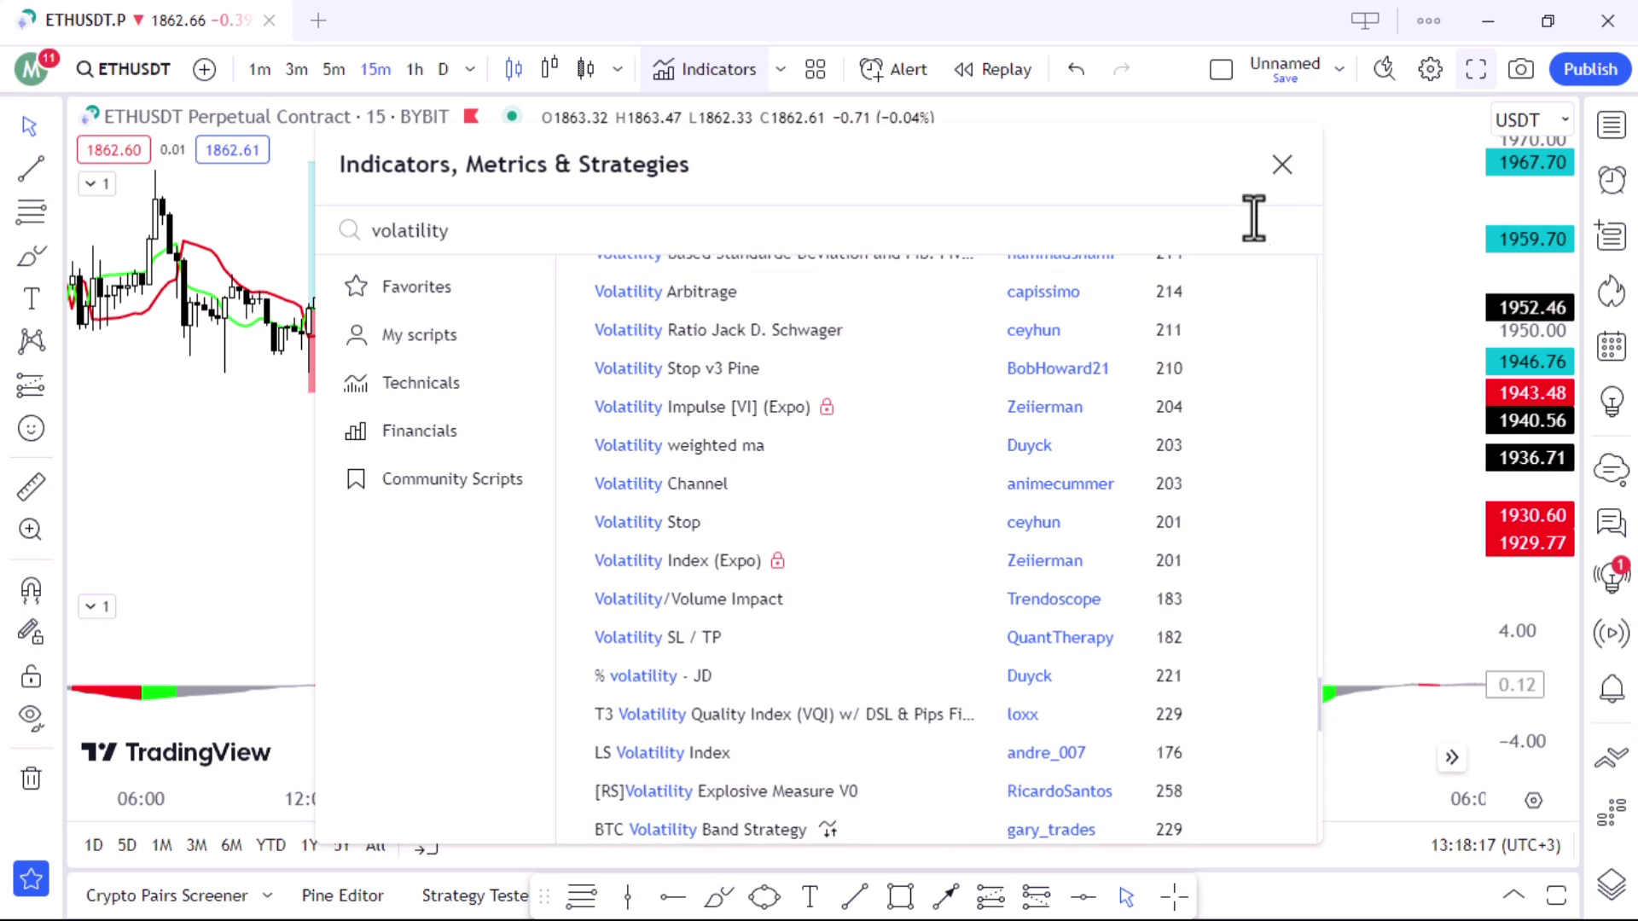
pyautogui.scroll(-3, 1220, 376)
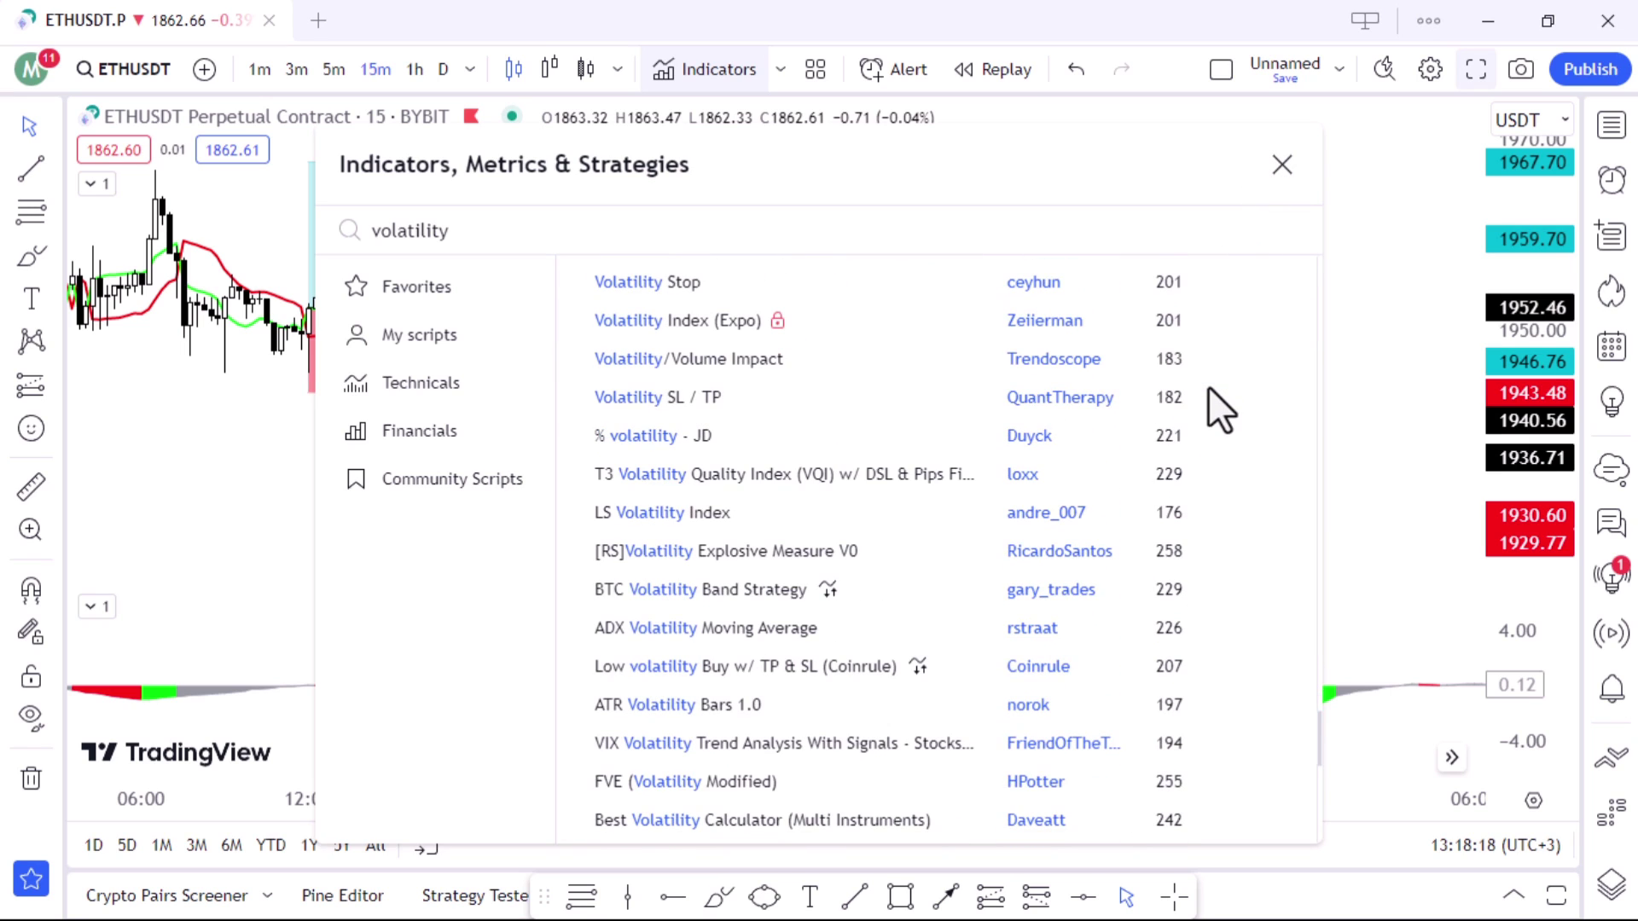
pyautogui.click(1283, 164)
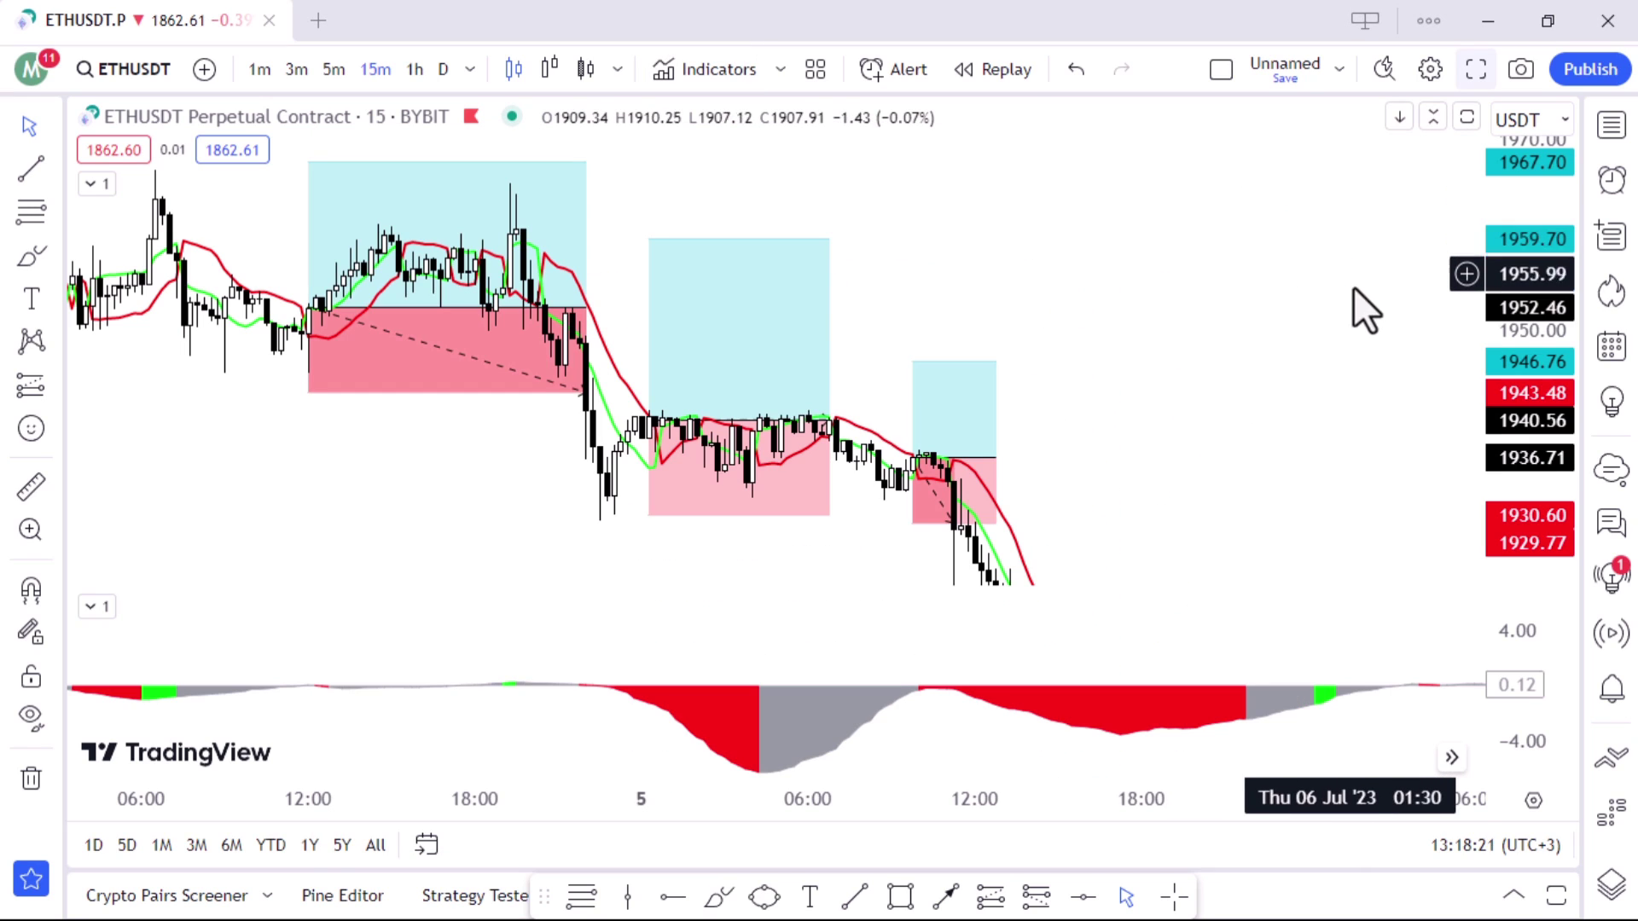
# - Remove the three drawings from the chart while keeping the two indicators
pyautogui.click(32, 776)
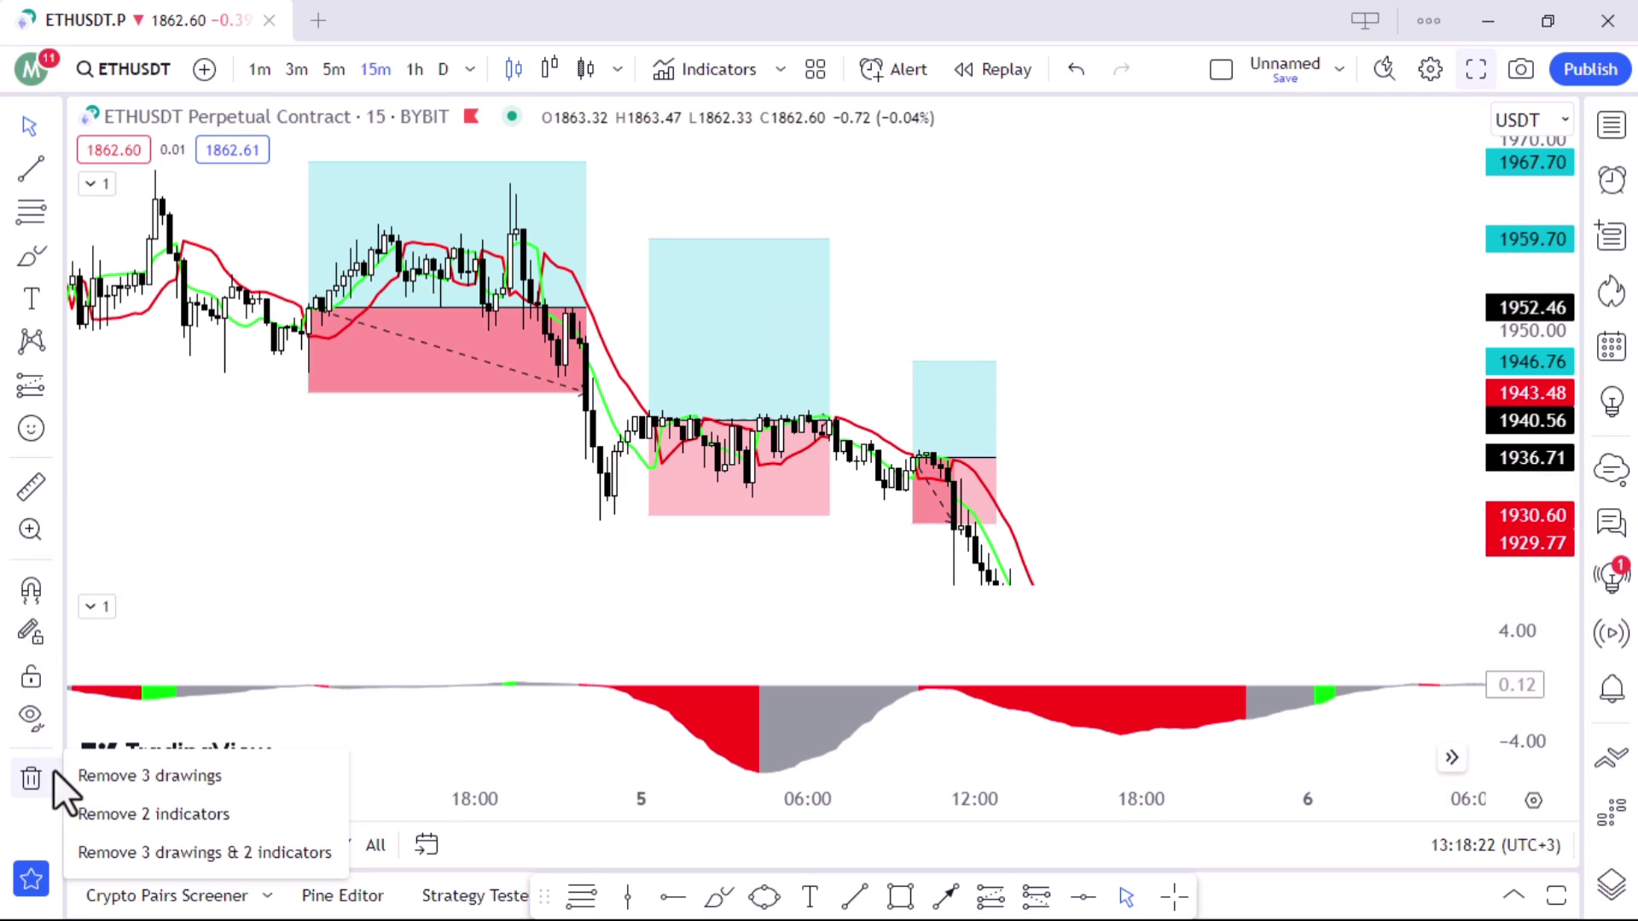
pyautogui.click(131, 775)
pyautogui.moveTo(976, 422); pyautogui.dragTo(1178, 336)
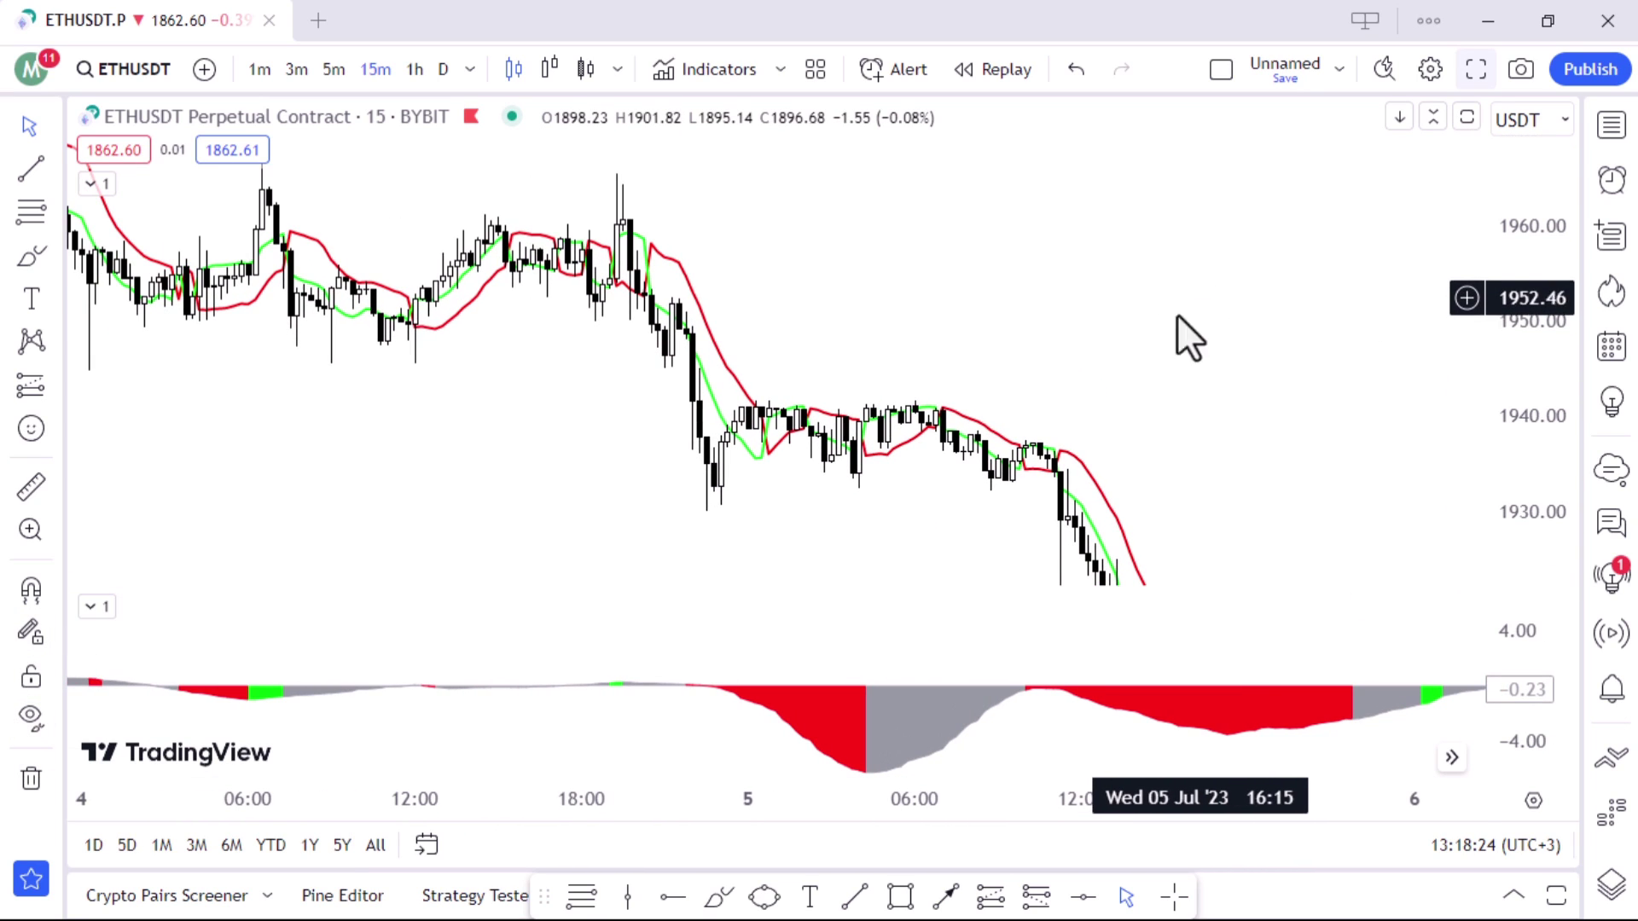
pyautogui.hotkey('ctrl', 'z')
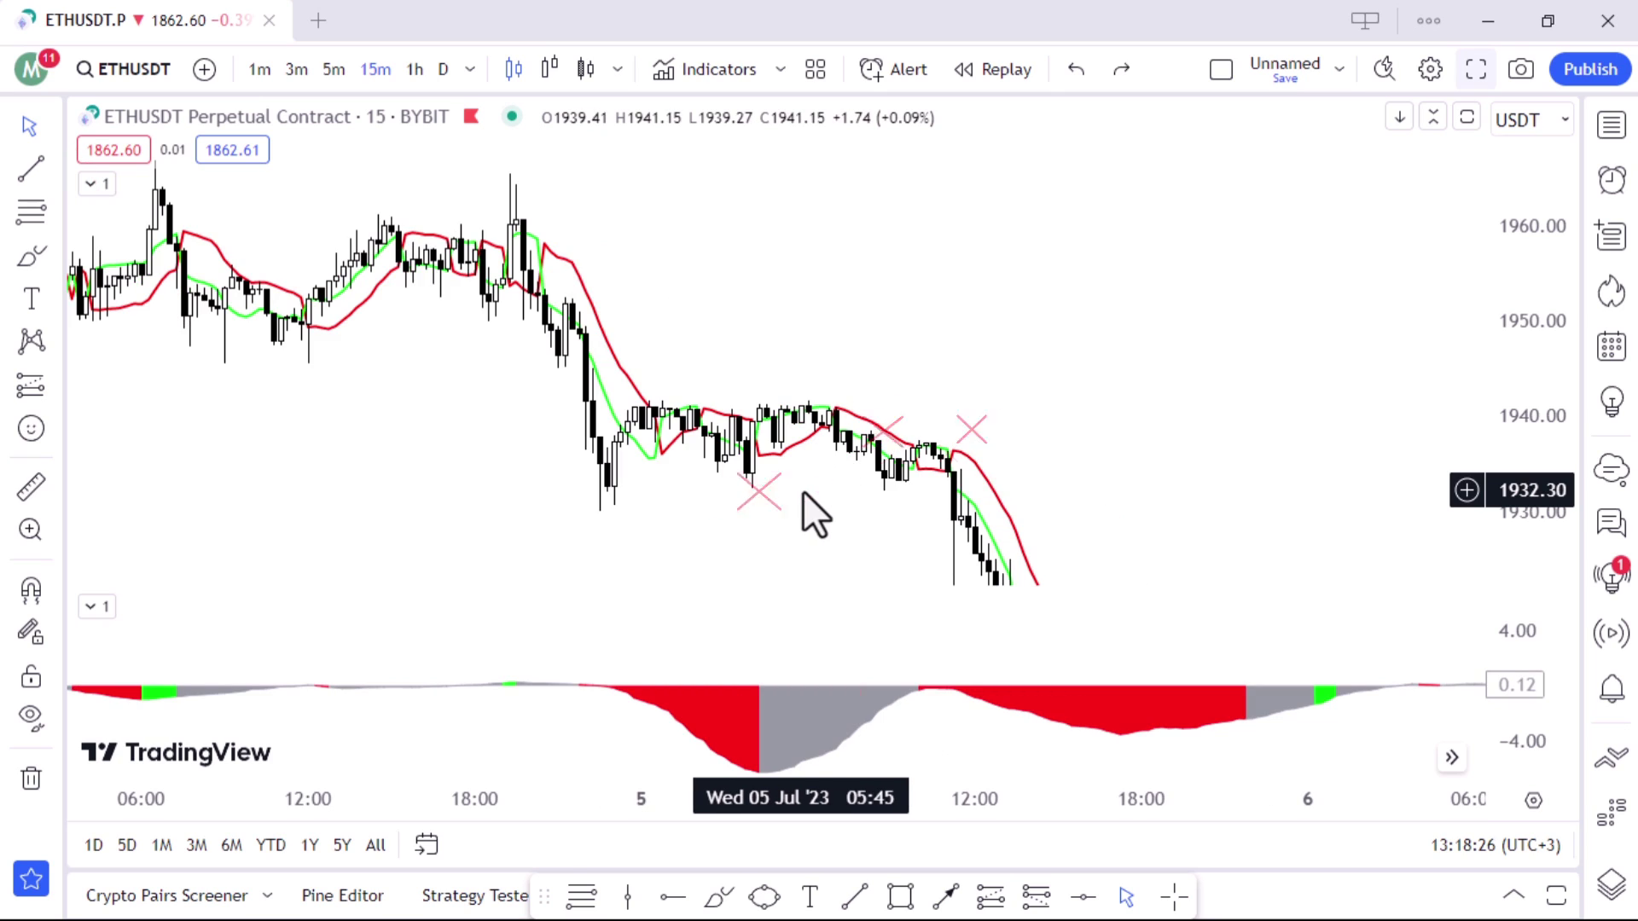
pyautogui.moveTo(1108, 431); pyautogui.dragTo(1246, 424)
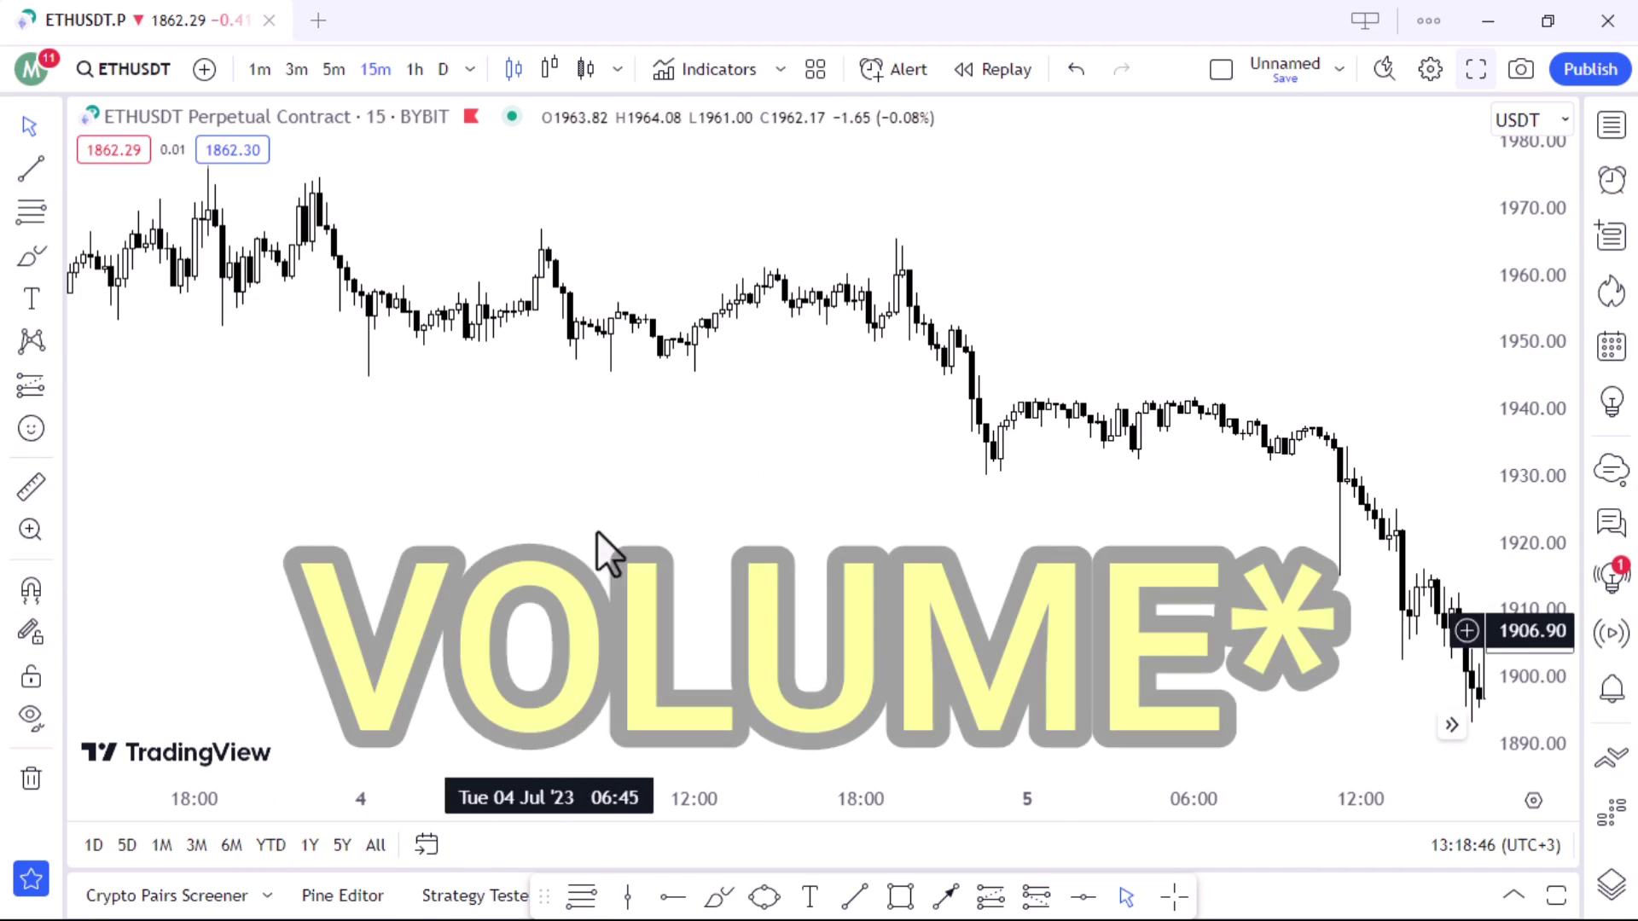
# - Find the favourite SSL channel indicator by searching "sl" and add it to the ETHUSDT chart
pyautogui.click(689, 69)
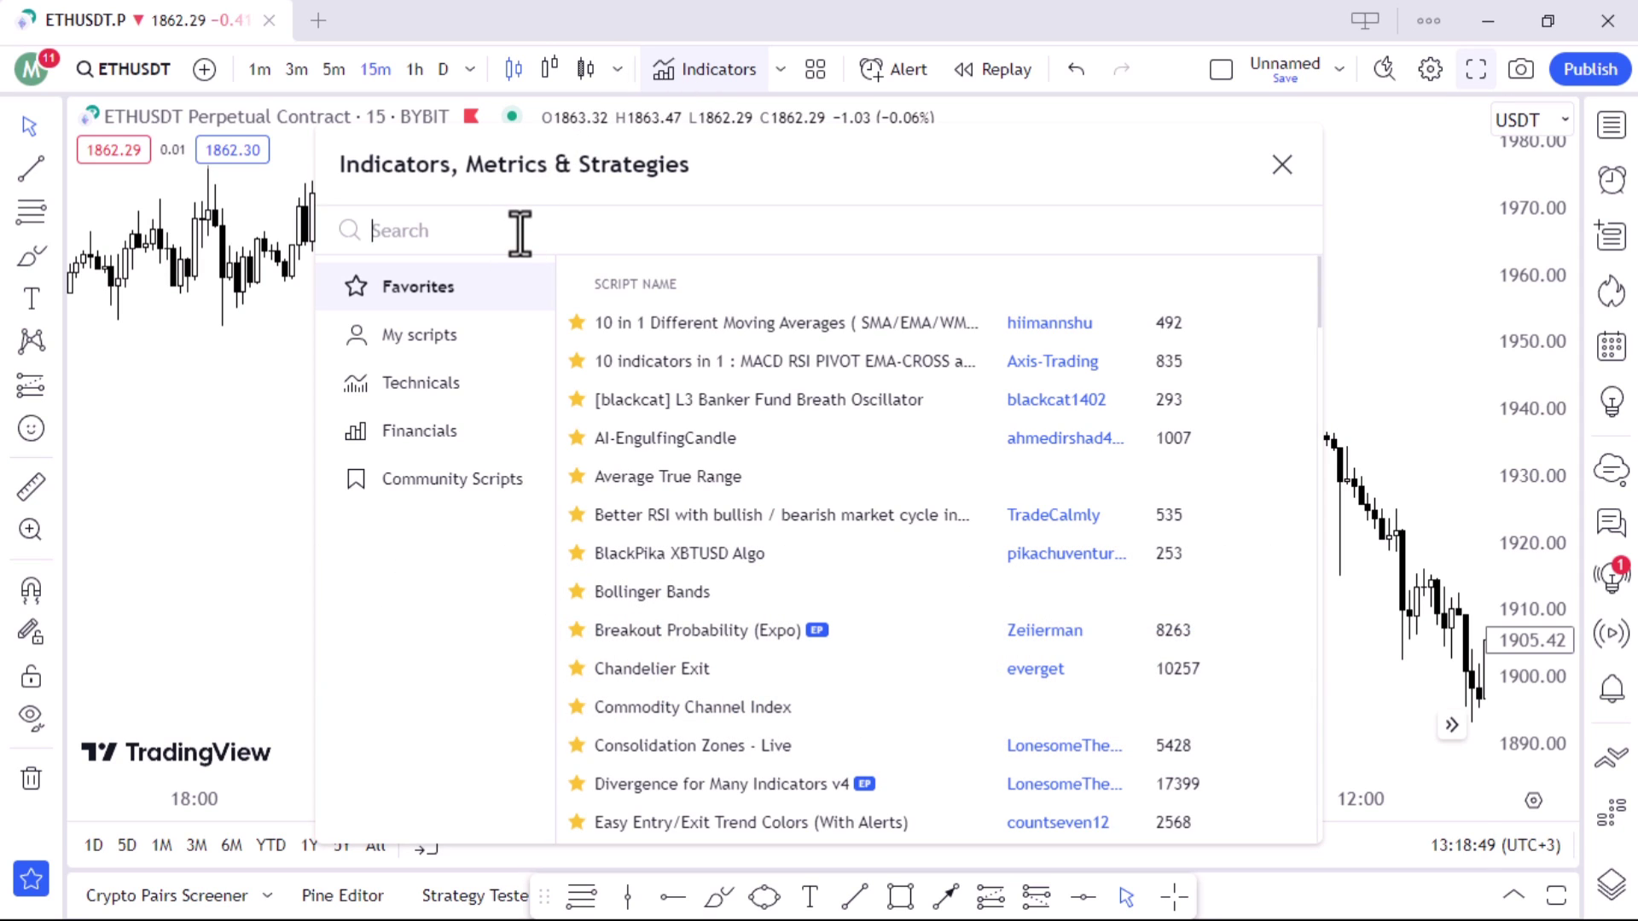
pyautogui.write('sl')
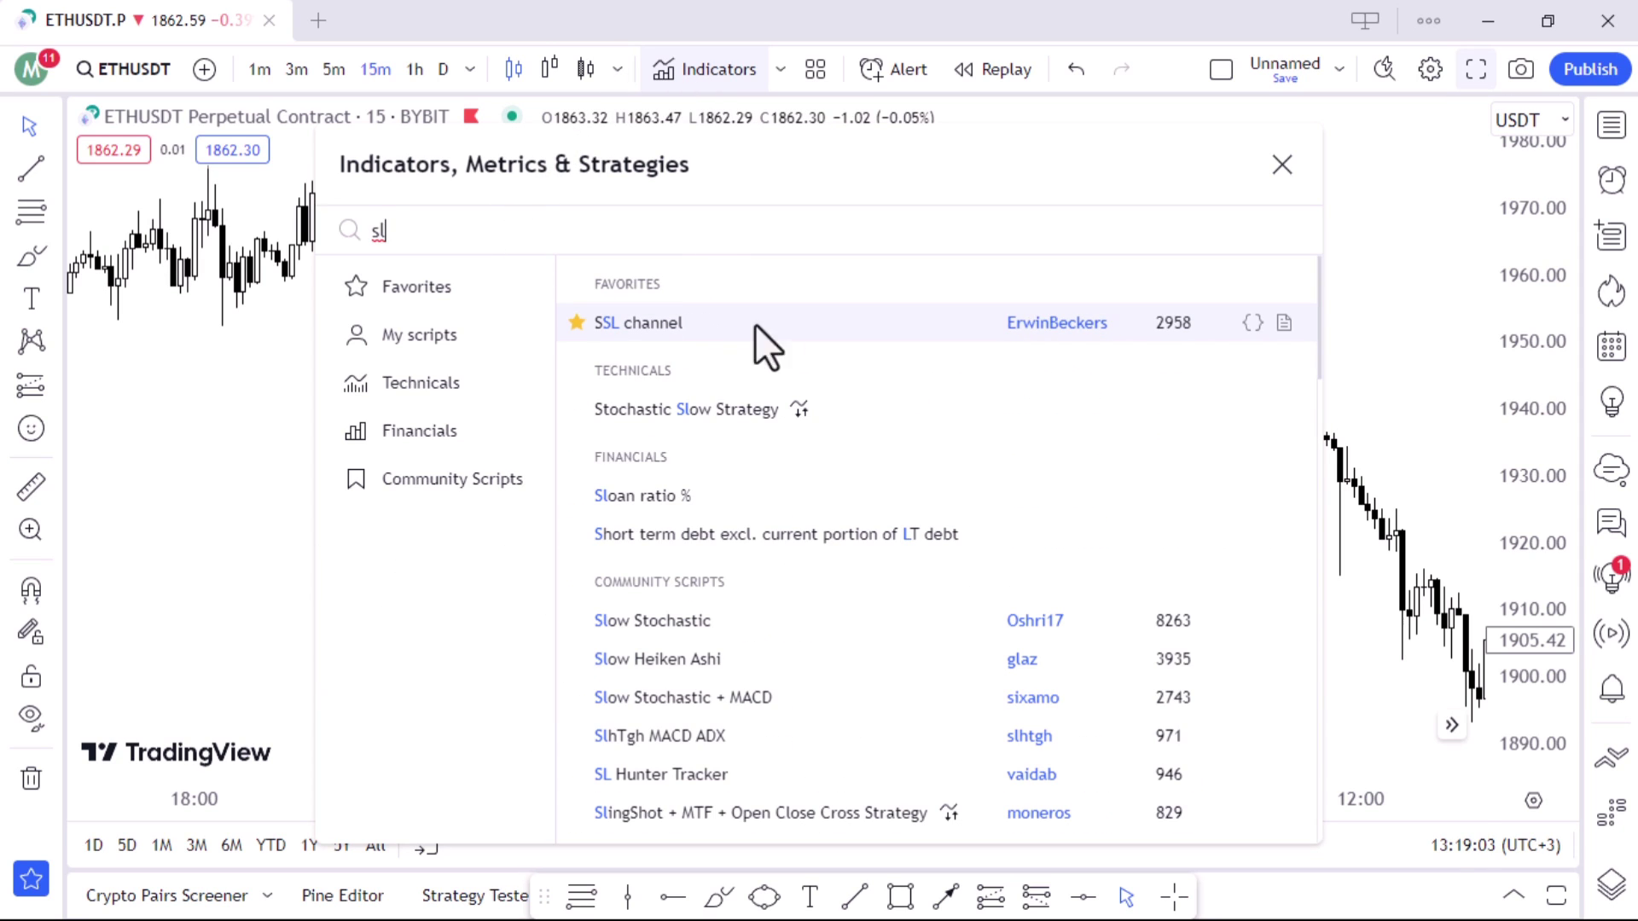
pyautogui.click(755, 324)
pyautogui.click(1281, 168)
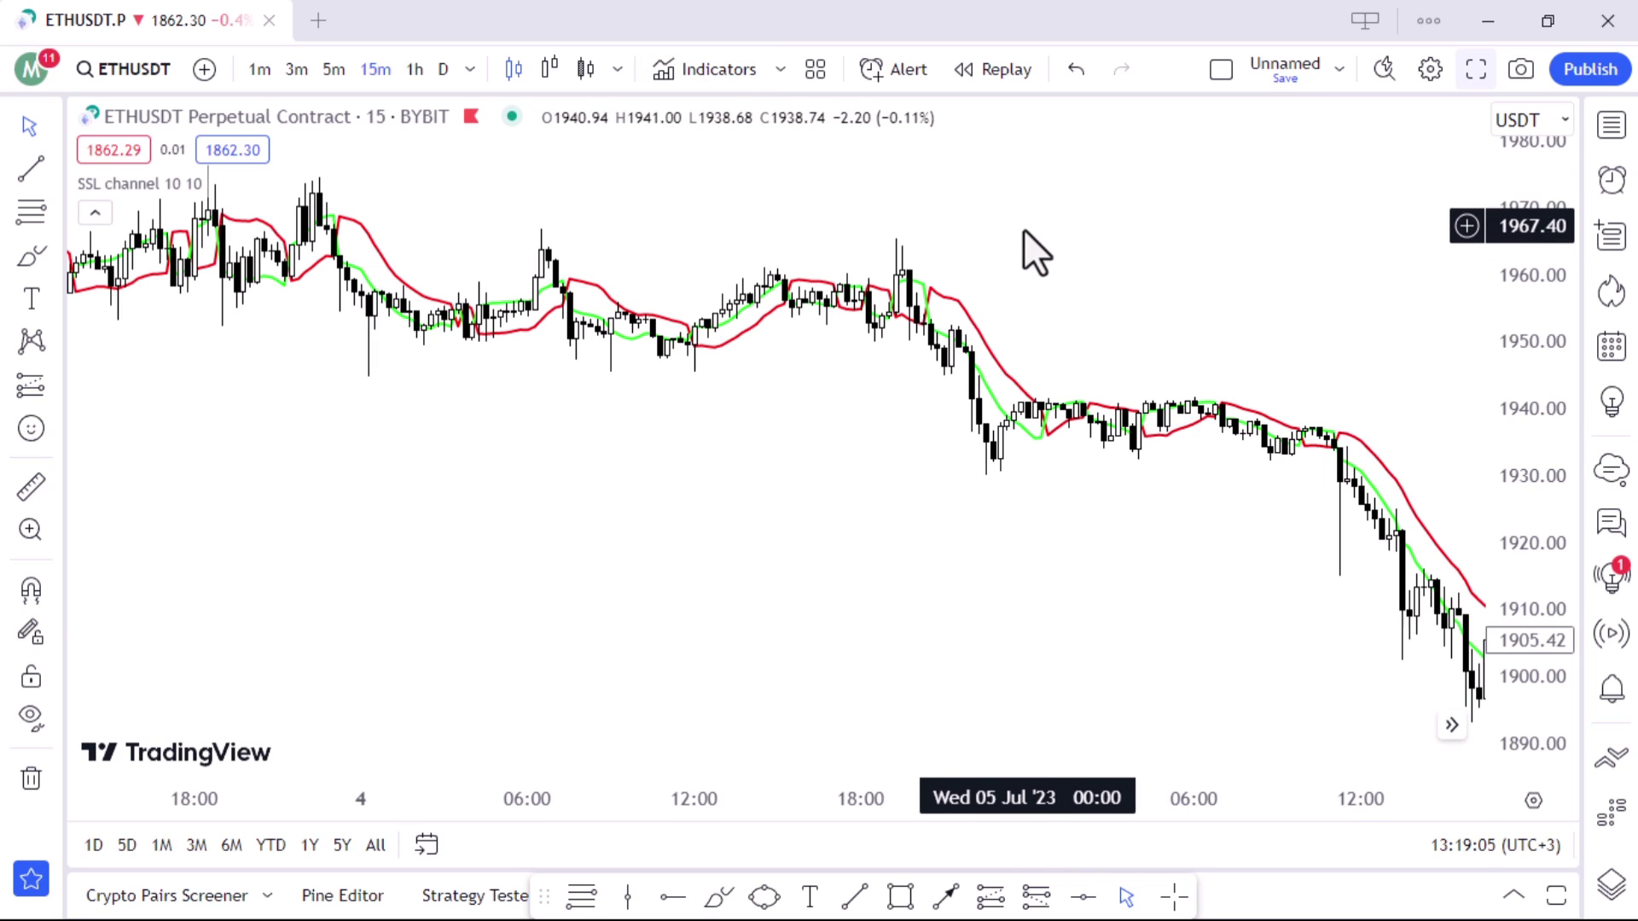
pyautogui.scroll(2, 1022, 230)
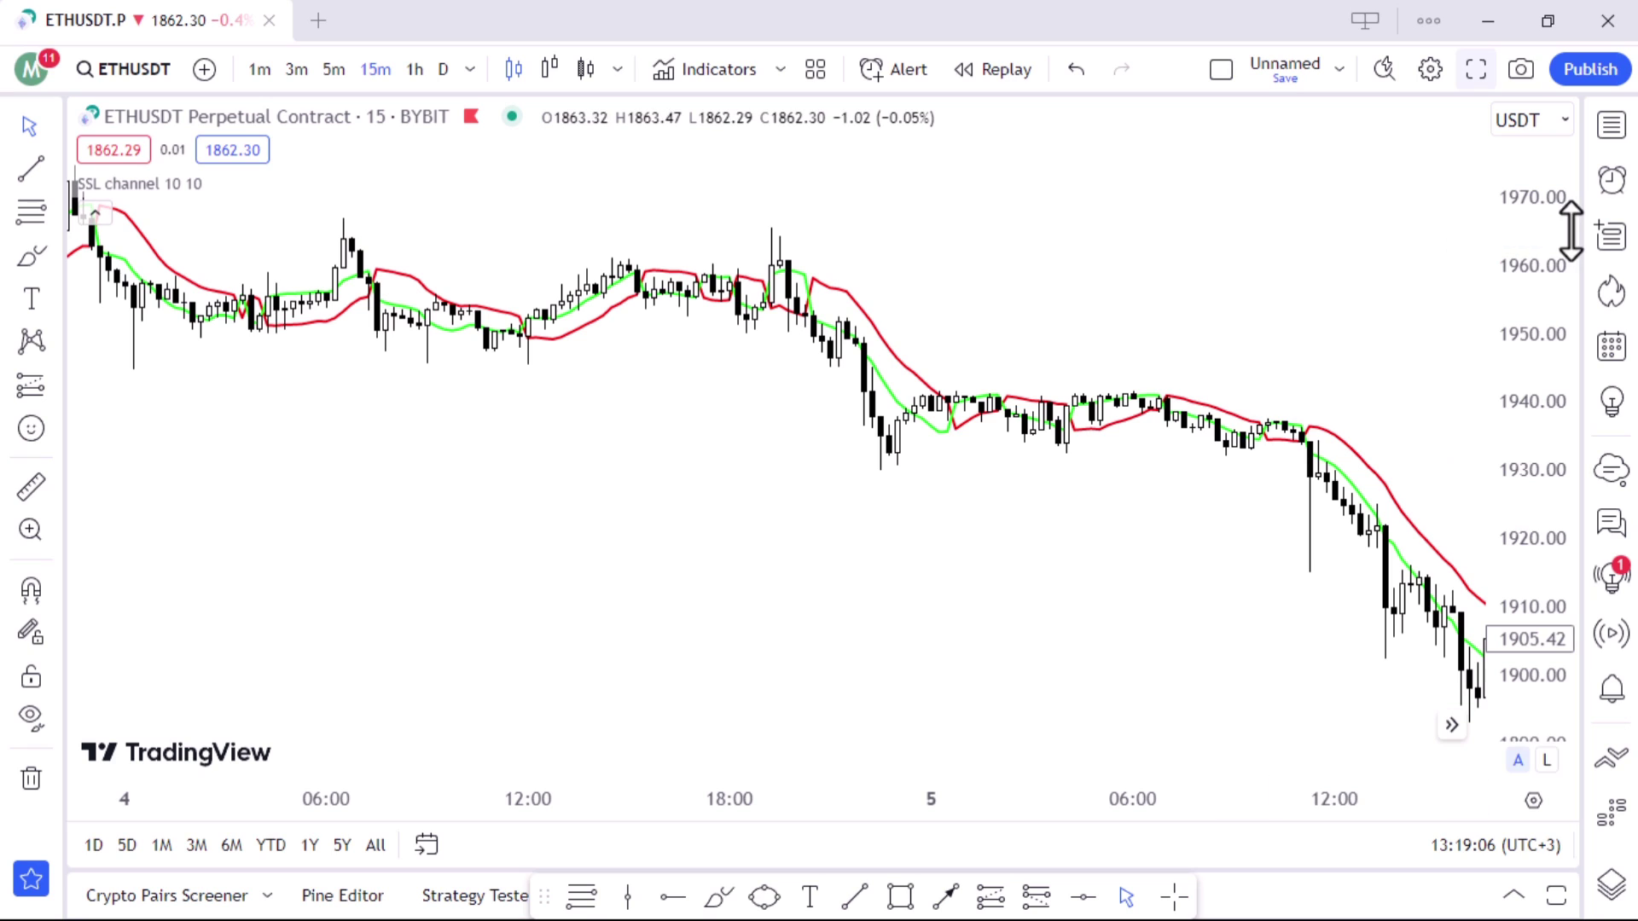
pyautogui.moveTo(1179, 240); pyautogui.dragTo(1282, 275)
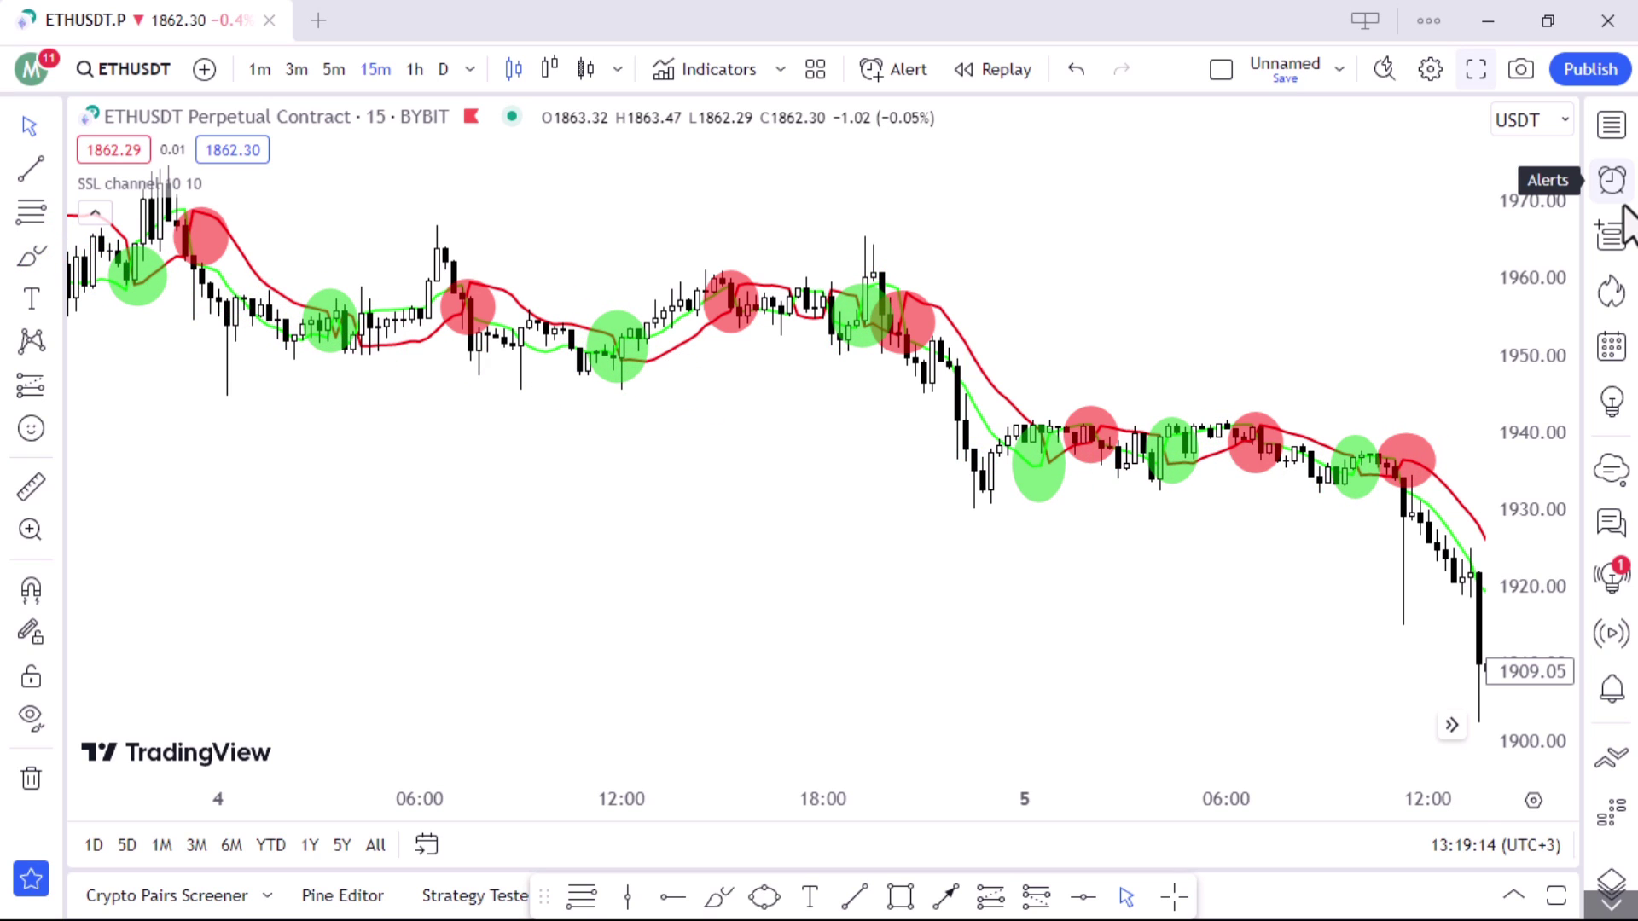
# - Place a long position at 1956.23 with stop 1941.78 and target 1970.68, narrowed to end near the drop
pyautogui.click(858, 309)
pyautogui.moveTo(1066, 307); pyautogui.dragTo(949, 307)
pyautogui.click(689, 519)
# - Add a long position at 1940.97 early on 5 July with stop 1930.85 and target 1955.42, widened to the next drop
pyautogui.click(990, 897)
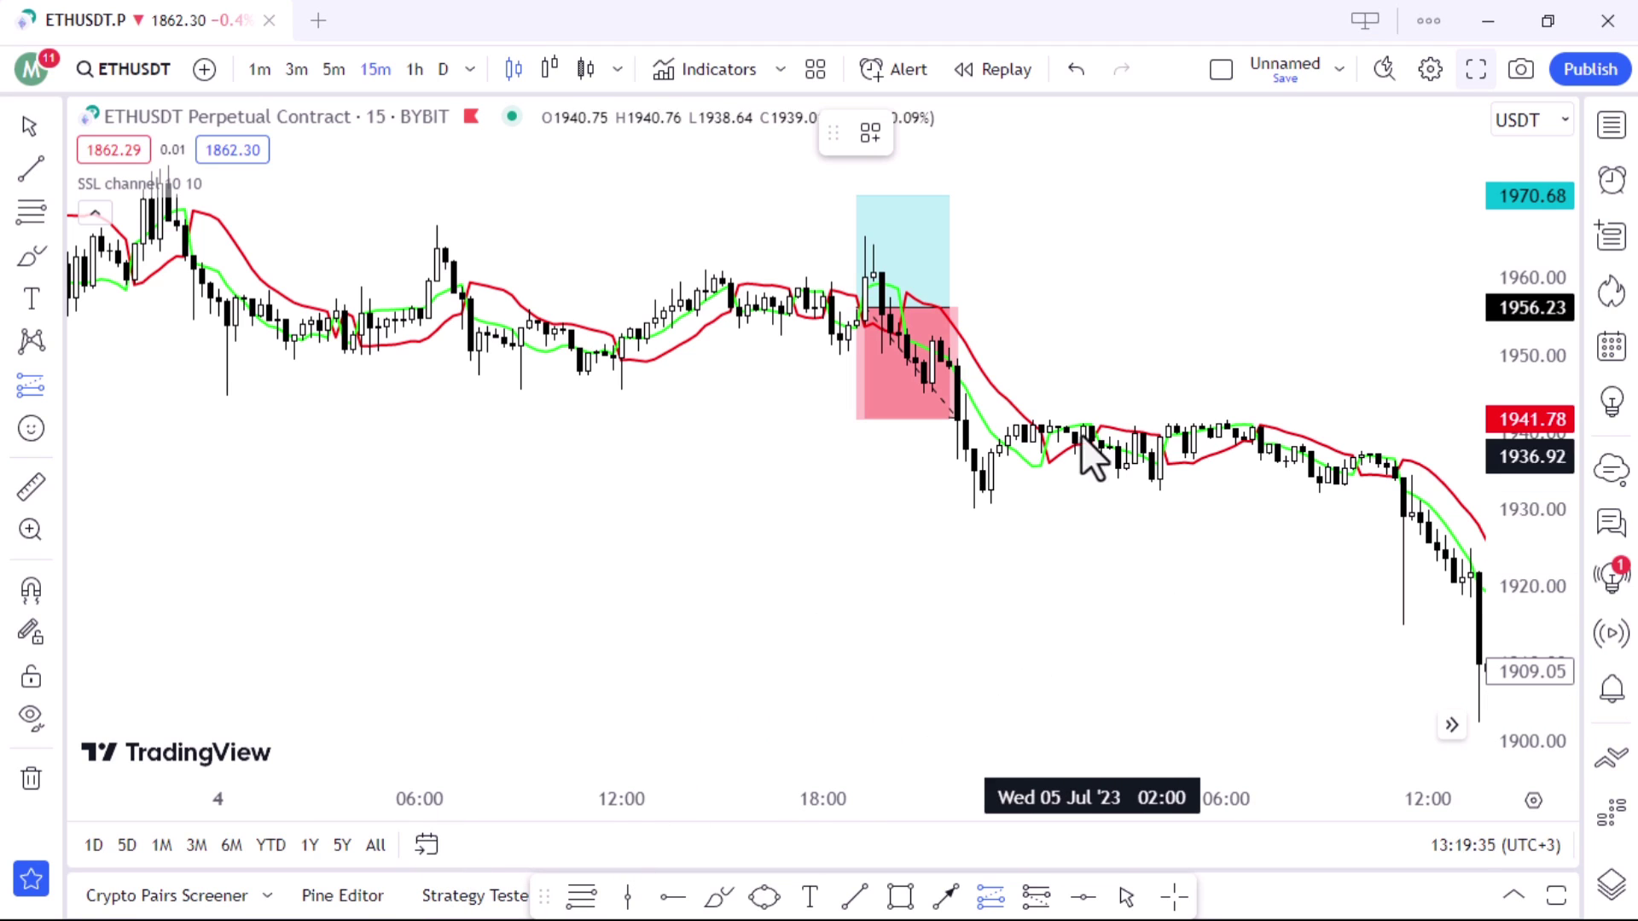
pyautogui.click(1043, 431)
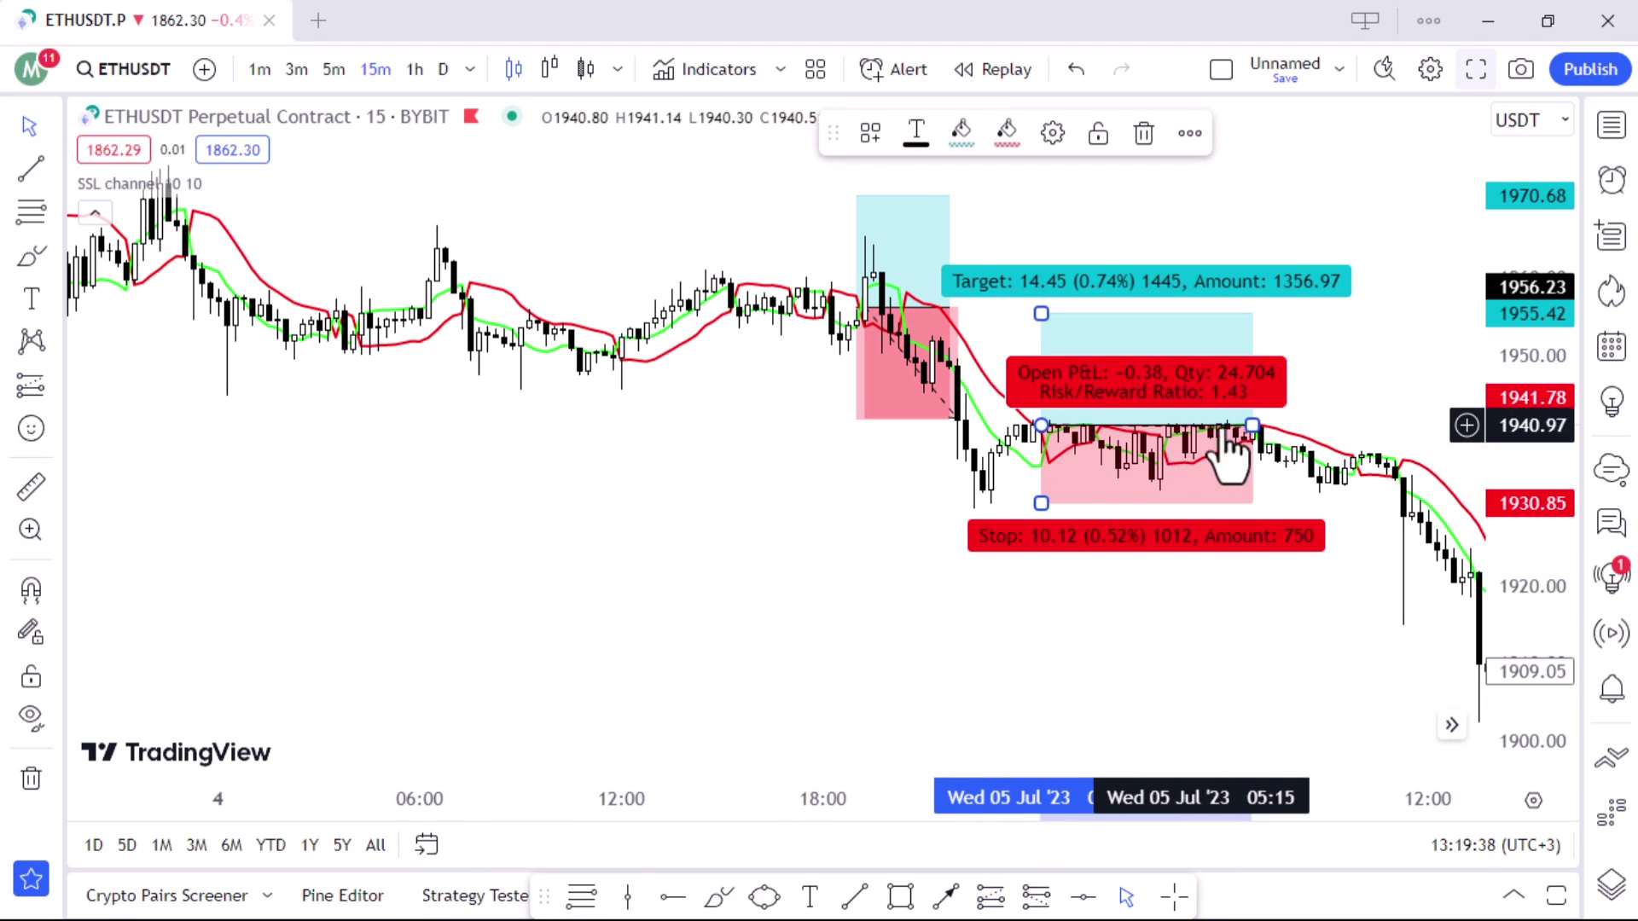
pyautogui.moveTo(1254, 449); pyautogui.dragTo(1427, 450)
# - Add a long position at 1964.12 late on 3 July with stop 1953.60 and target 1978.63, and narrow its width
pyautogui.moveTo(637, 509); pyautogui.dragTo(1010, 488)
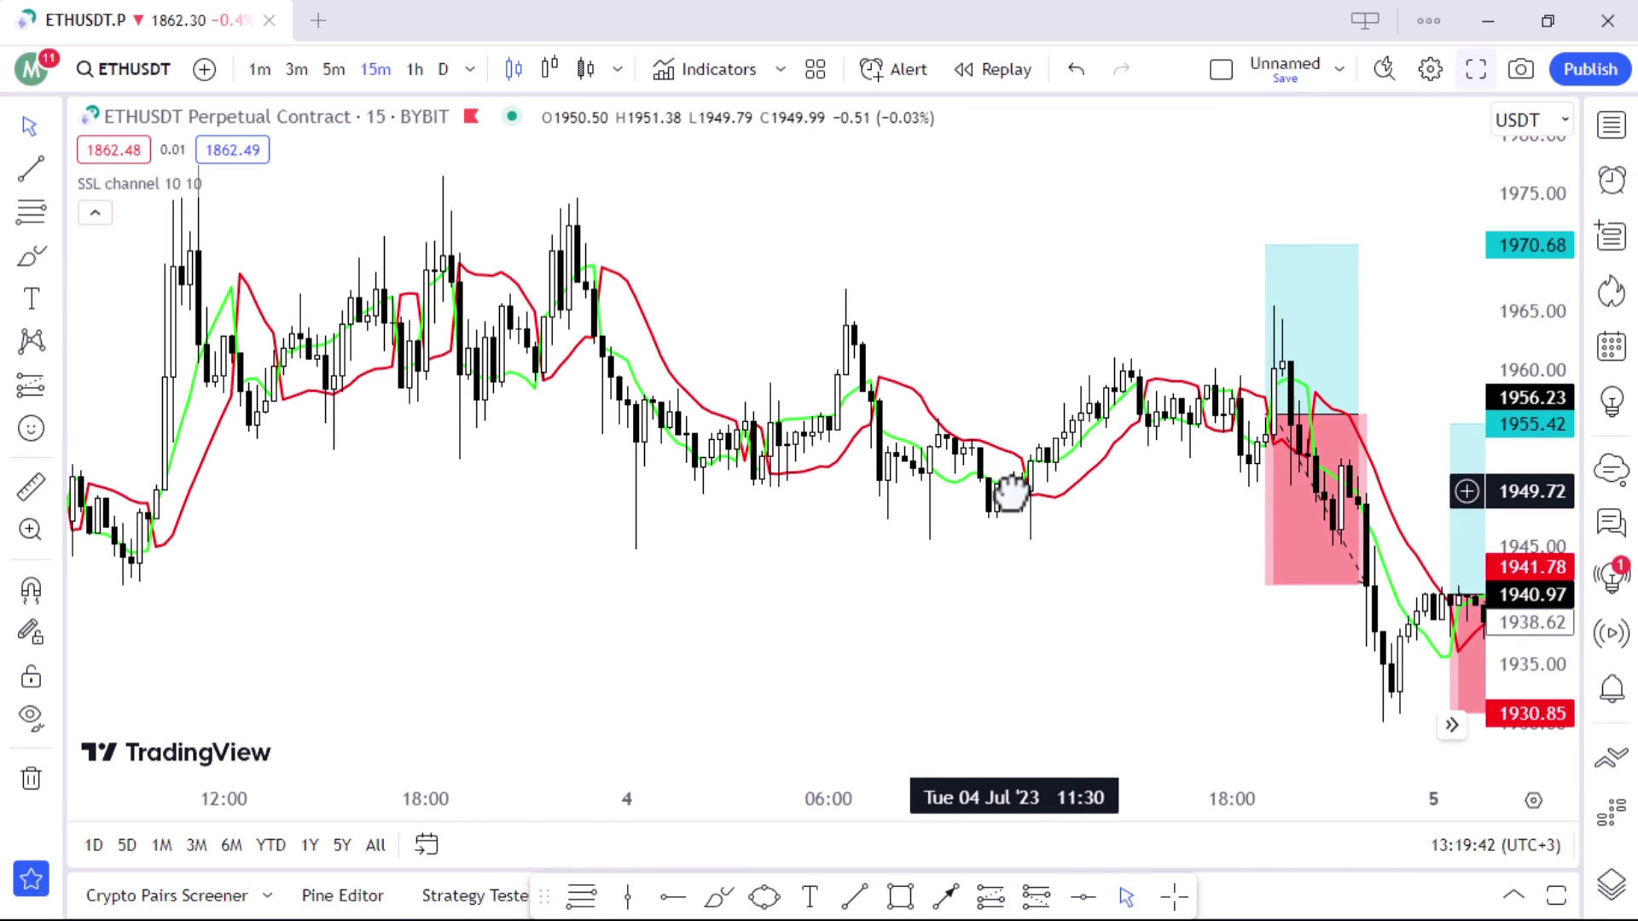
pyautogui.click(989, 897)
pyautogui.click(544, 322)
pyautogui.moveTo(540, 427); pyautogui.dragTo(536, 443)
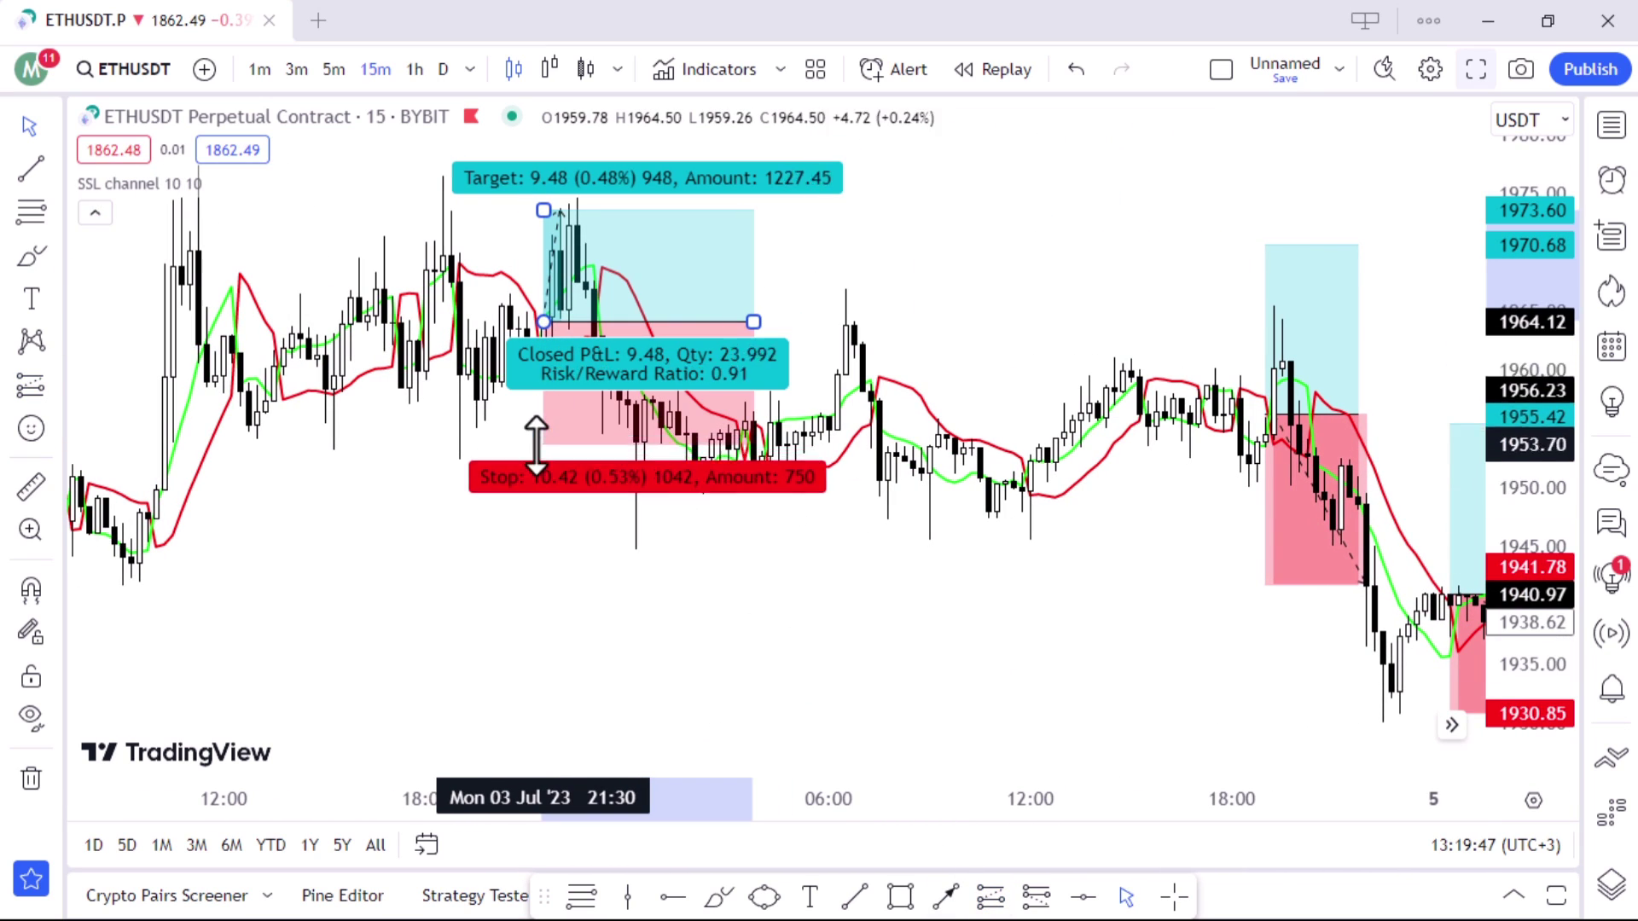
pyautogui.moveTo(754, 321); pyautogui.dragTo(678, 328)
pyautogui.moveTo(900, 324); pyautogui.dragTo(520, 323)
pyautogui.scroll(-2, 669, 322)
pyautogui.scroll(1, 732, 445)
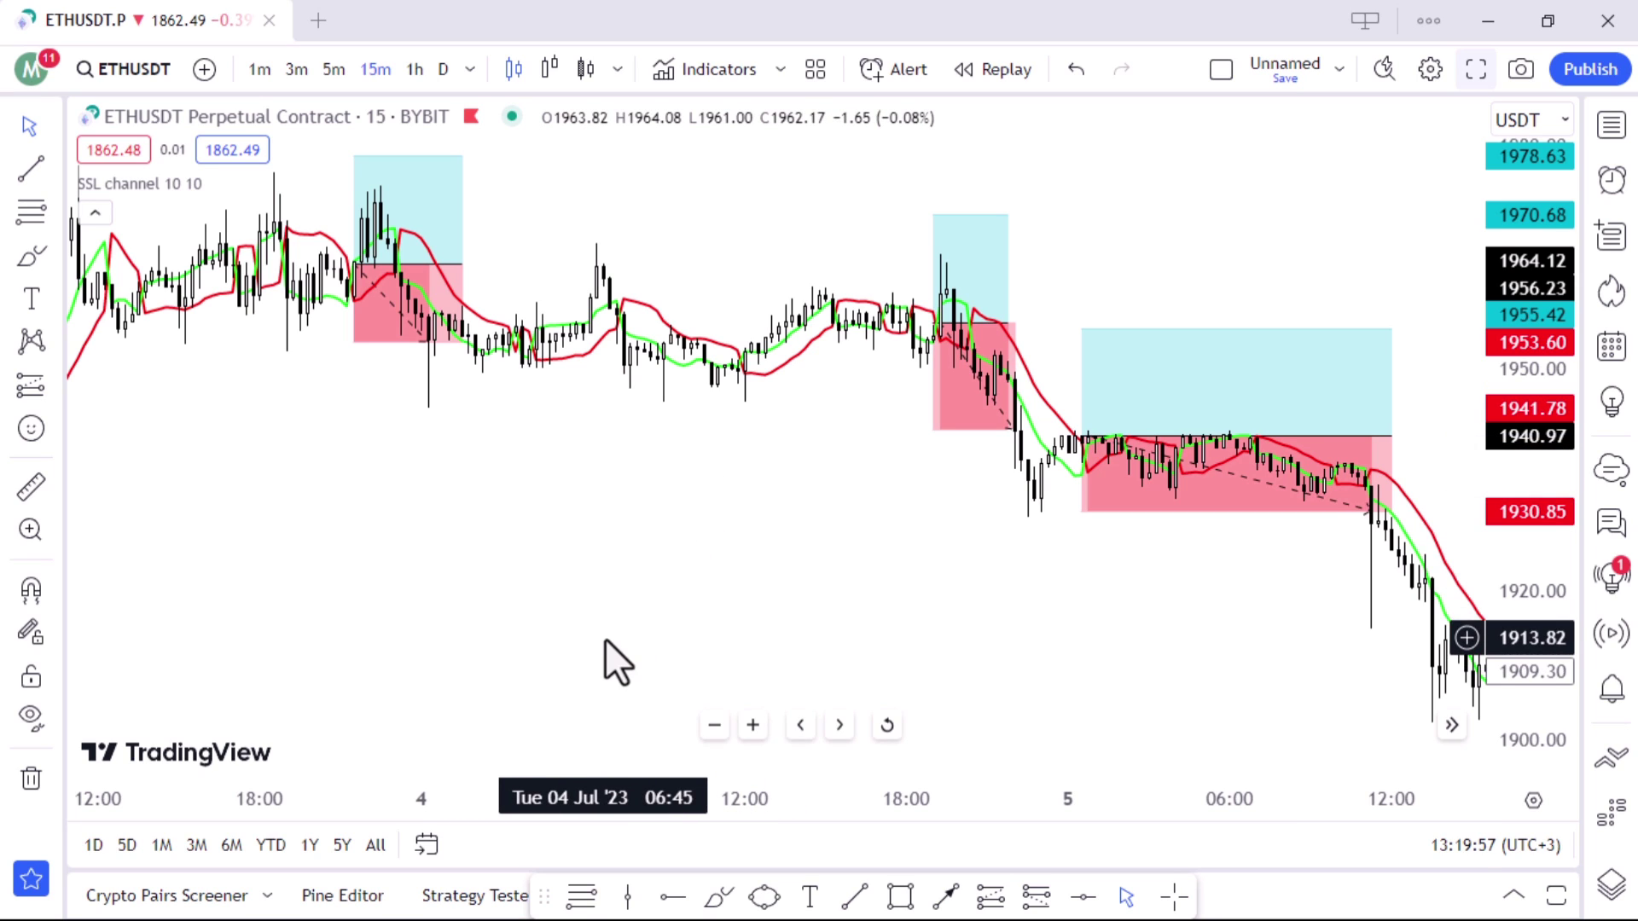
pyautogui.moveTo(783, 597); pyautogui.dragTo(715, 595)
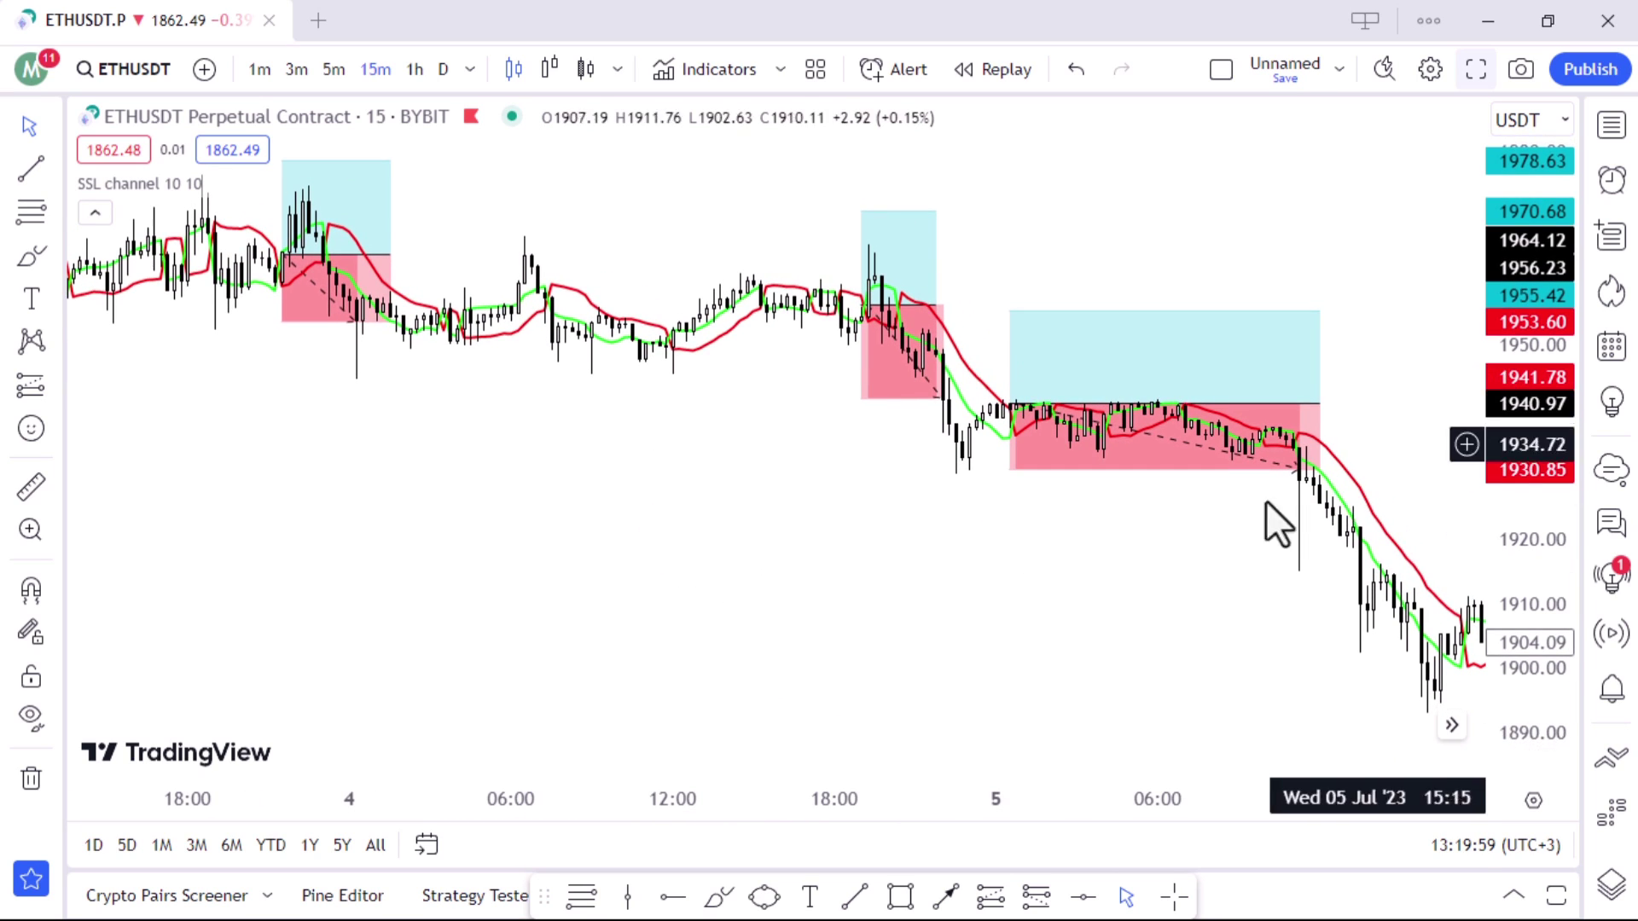
pyautogui.moveTo(953, 589); pyautogui.dragTo(1014, 642)
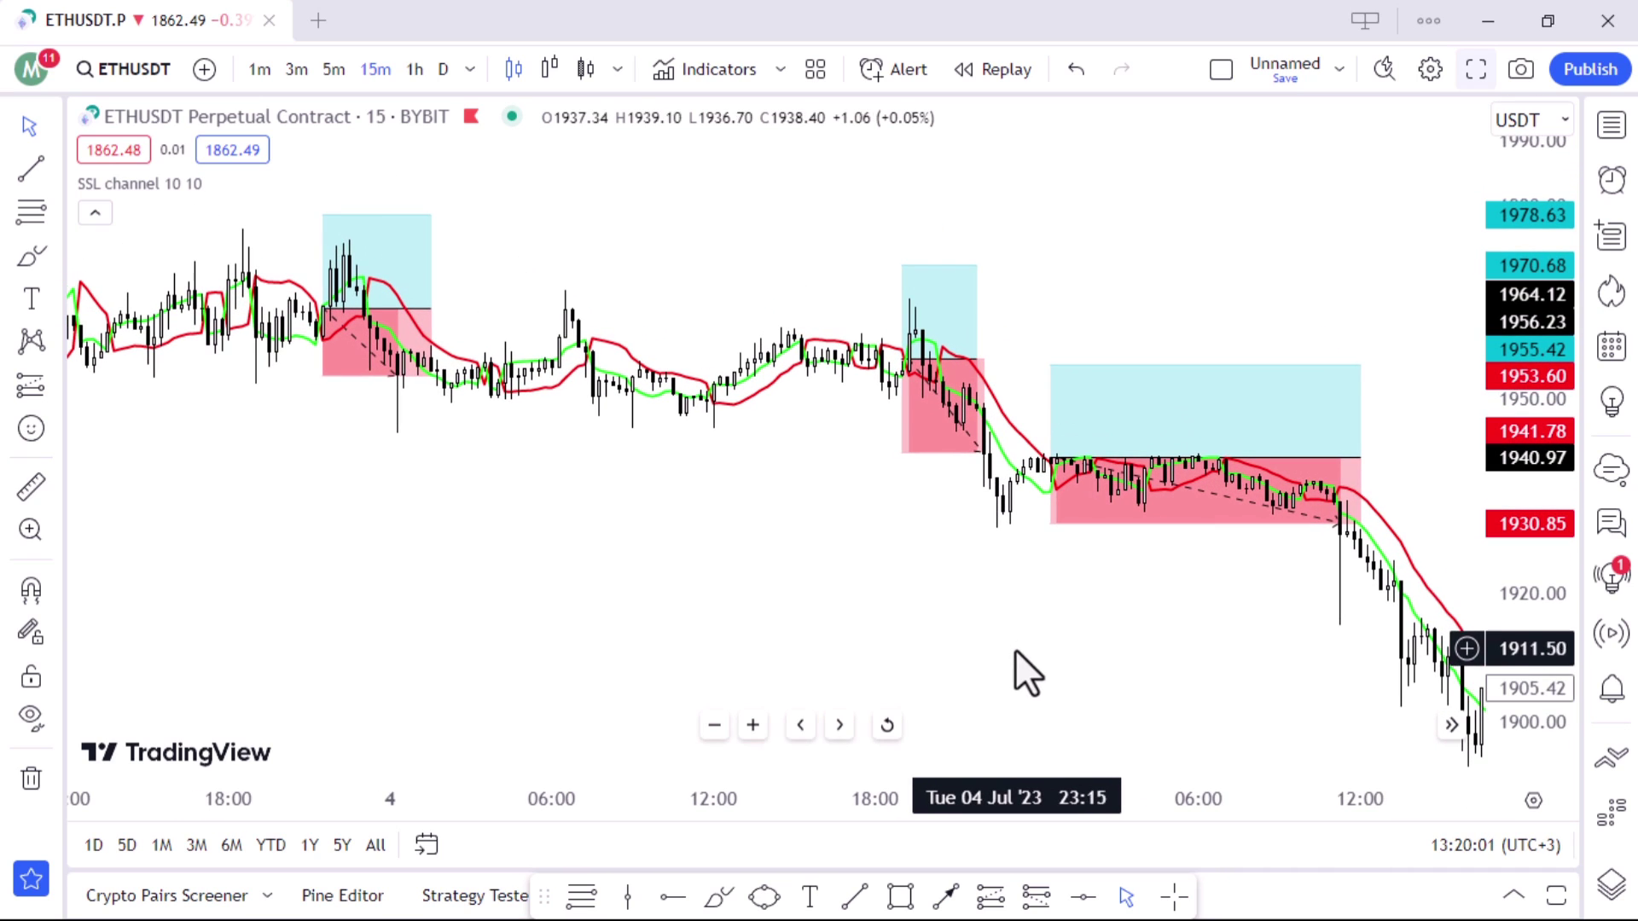
# - Find the favourite Volume fight indicator by searching "fight" and add it to the ETHUSDT chart
pyautogui.click(692, 72)
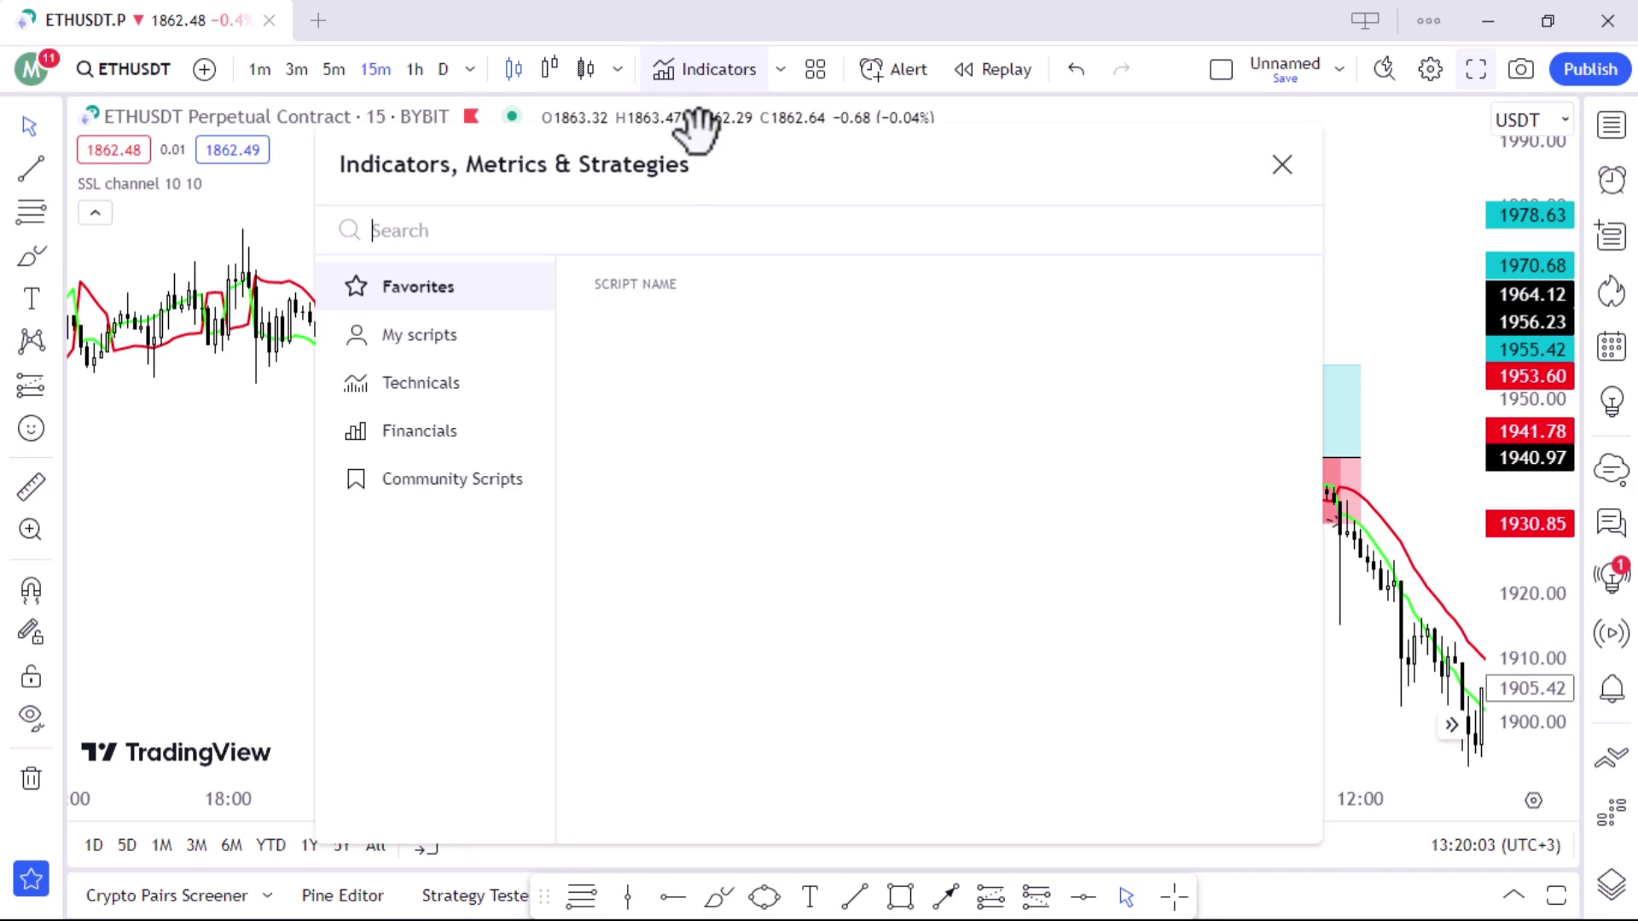
pyautogui.write('fight')
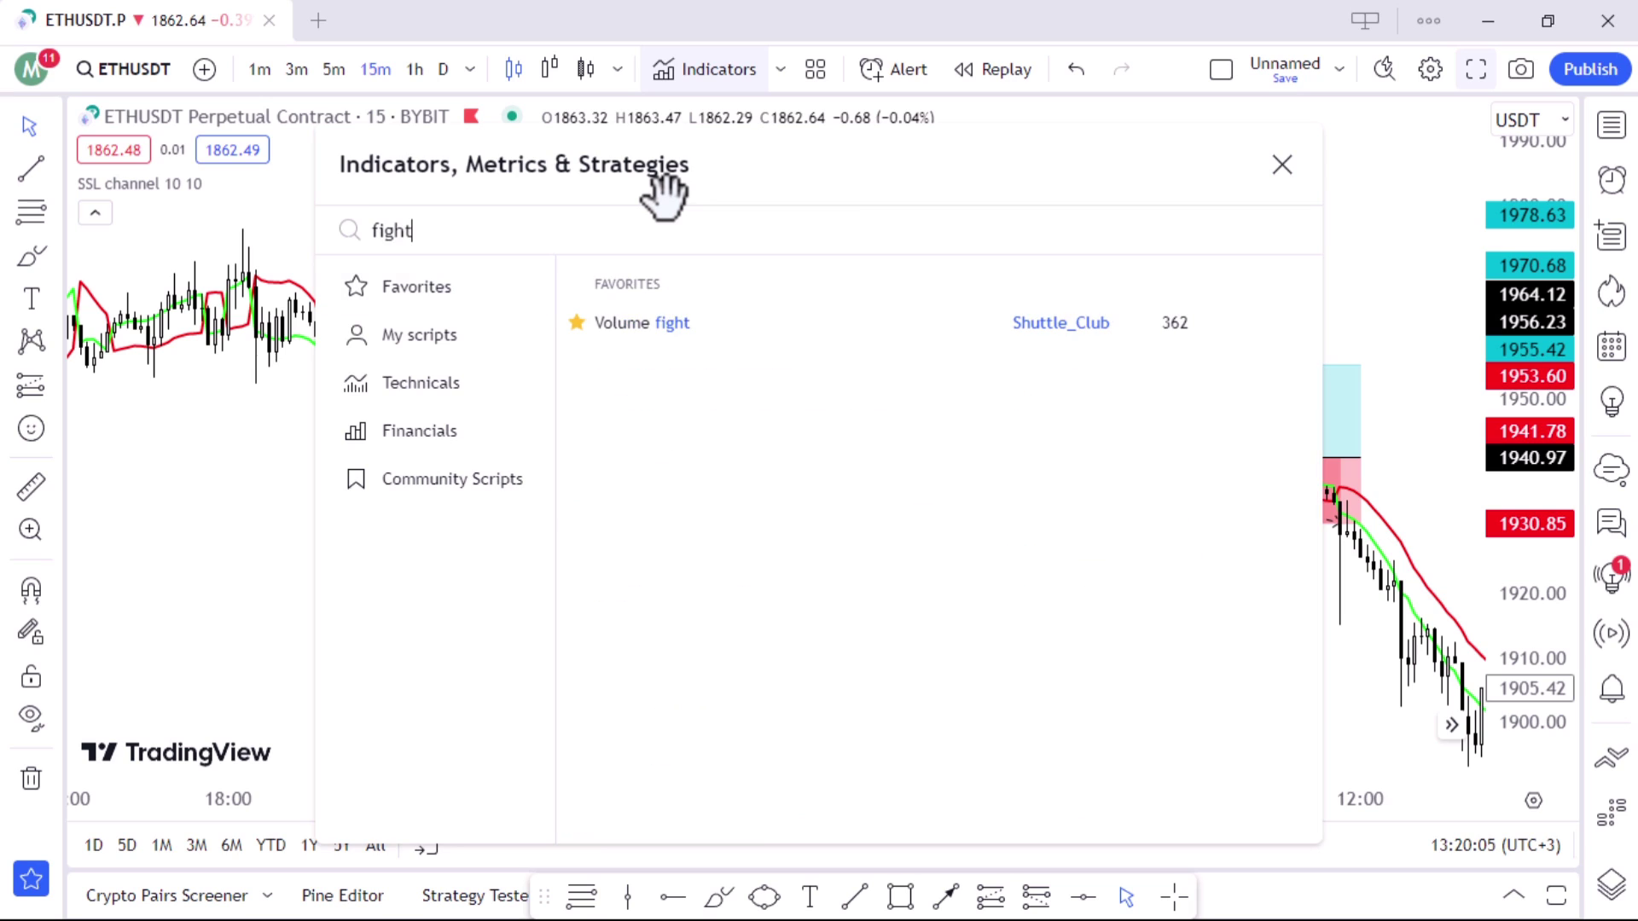
pyautogui.click(853, 316)
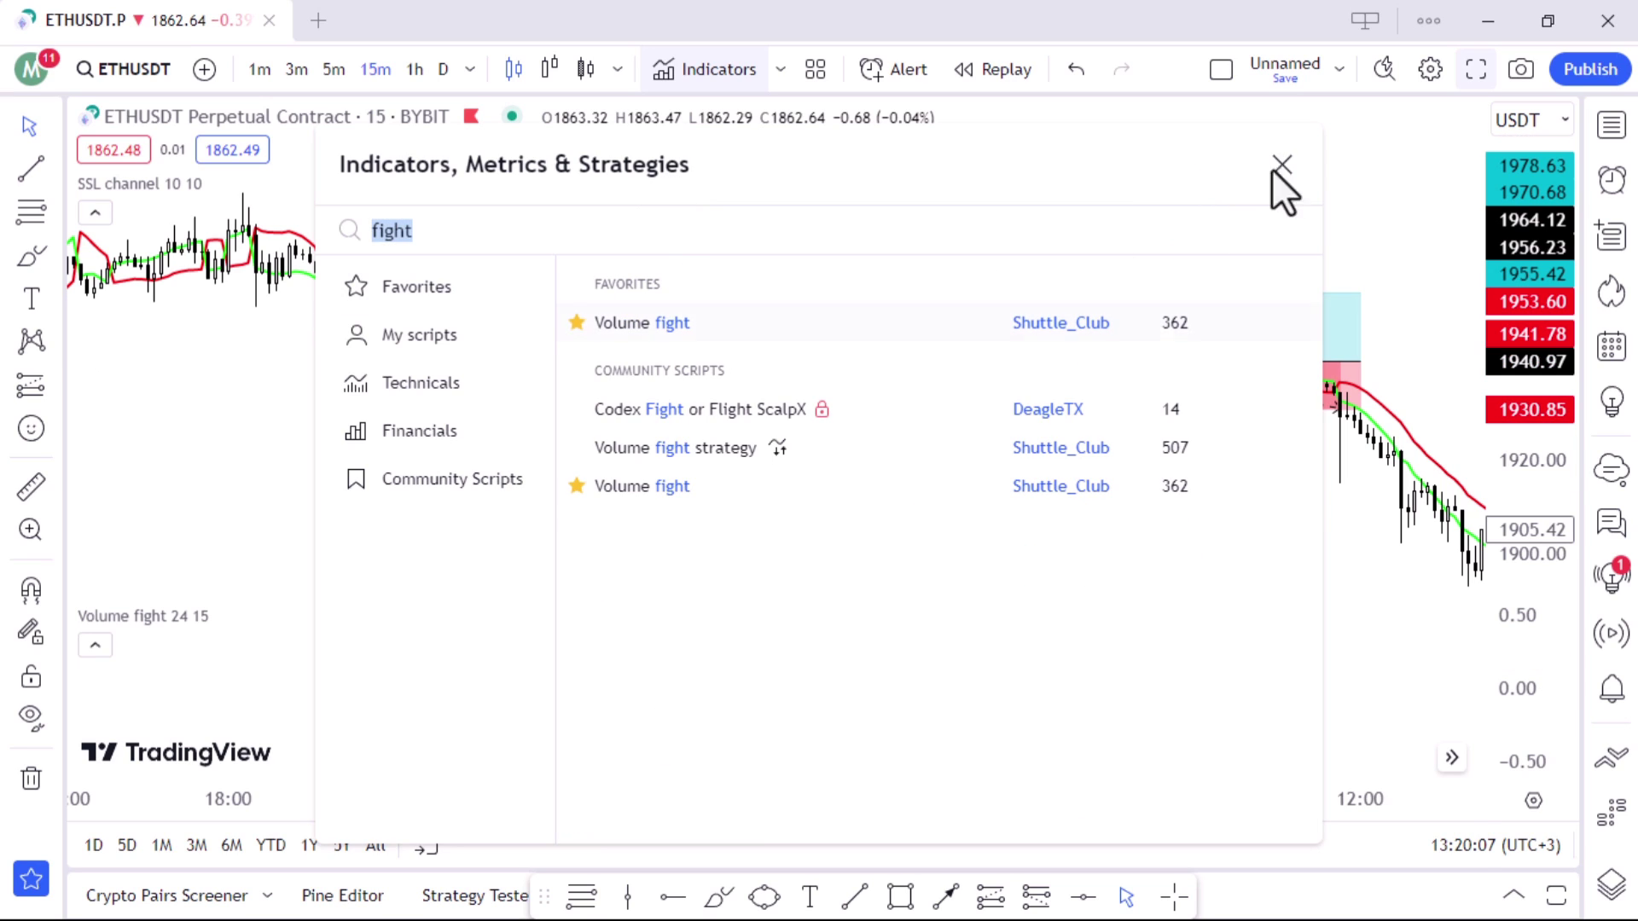
pyautogui.click(1281, 166)
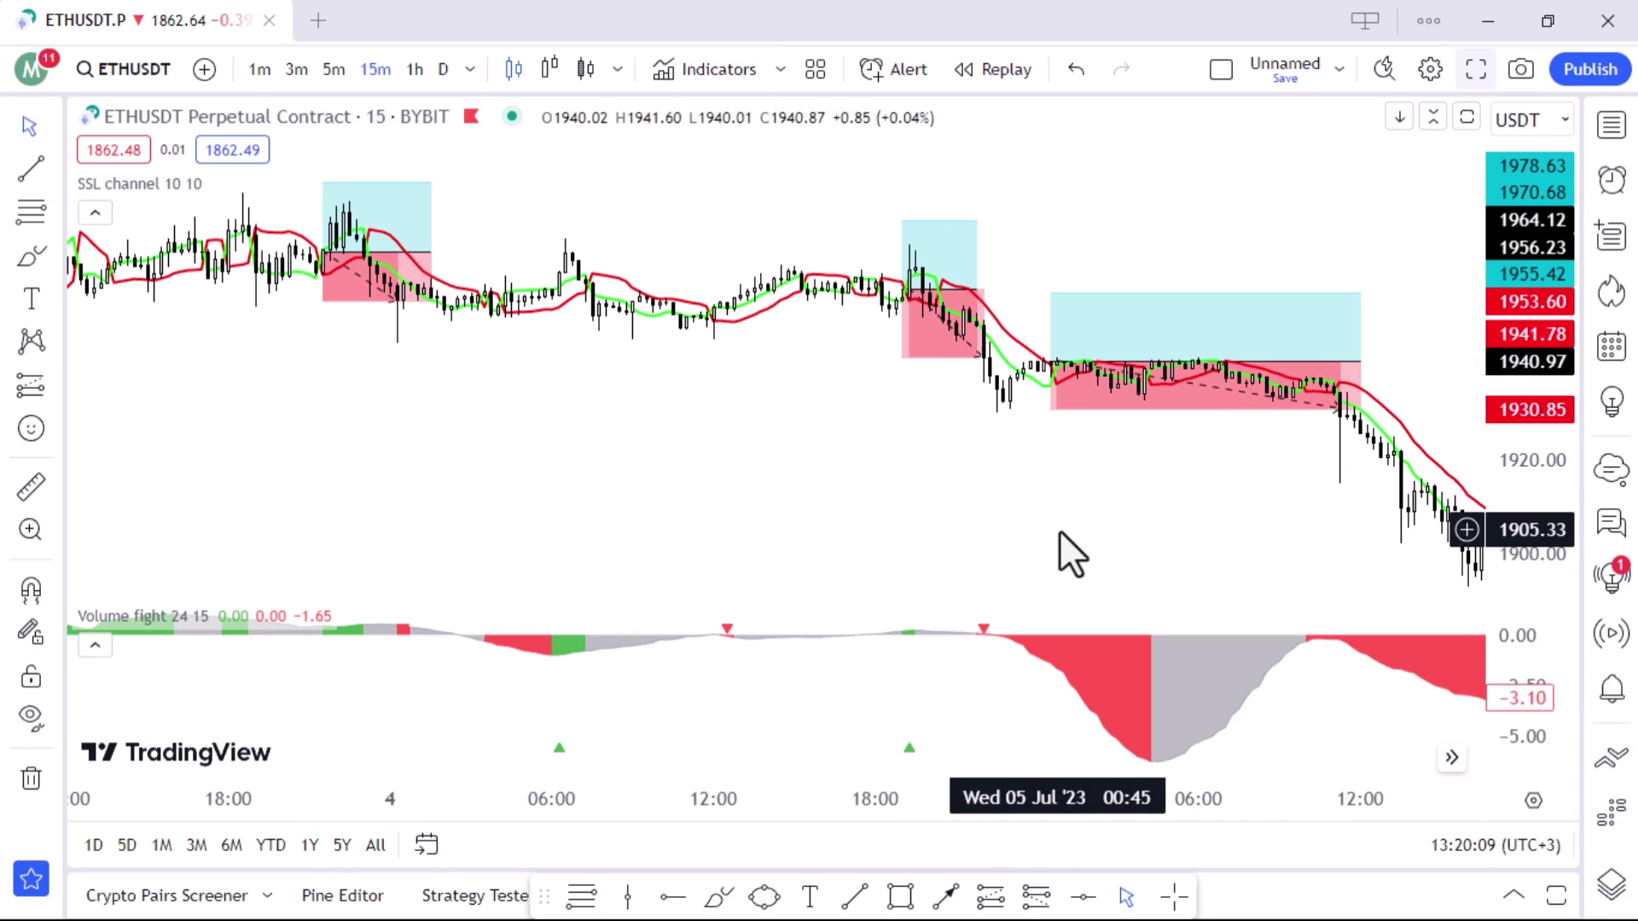
pyautogui.moveTo(962, 549); pyautogui.dragTo(908, 549)
pyautogui.moveTo(1090, 559); pyautogui.dragTo(987, 572)
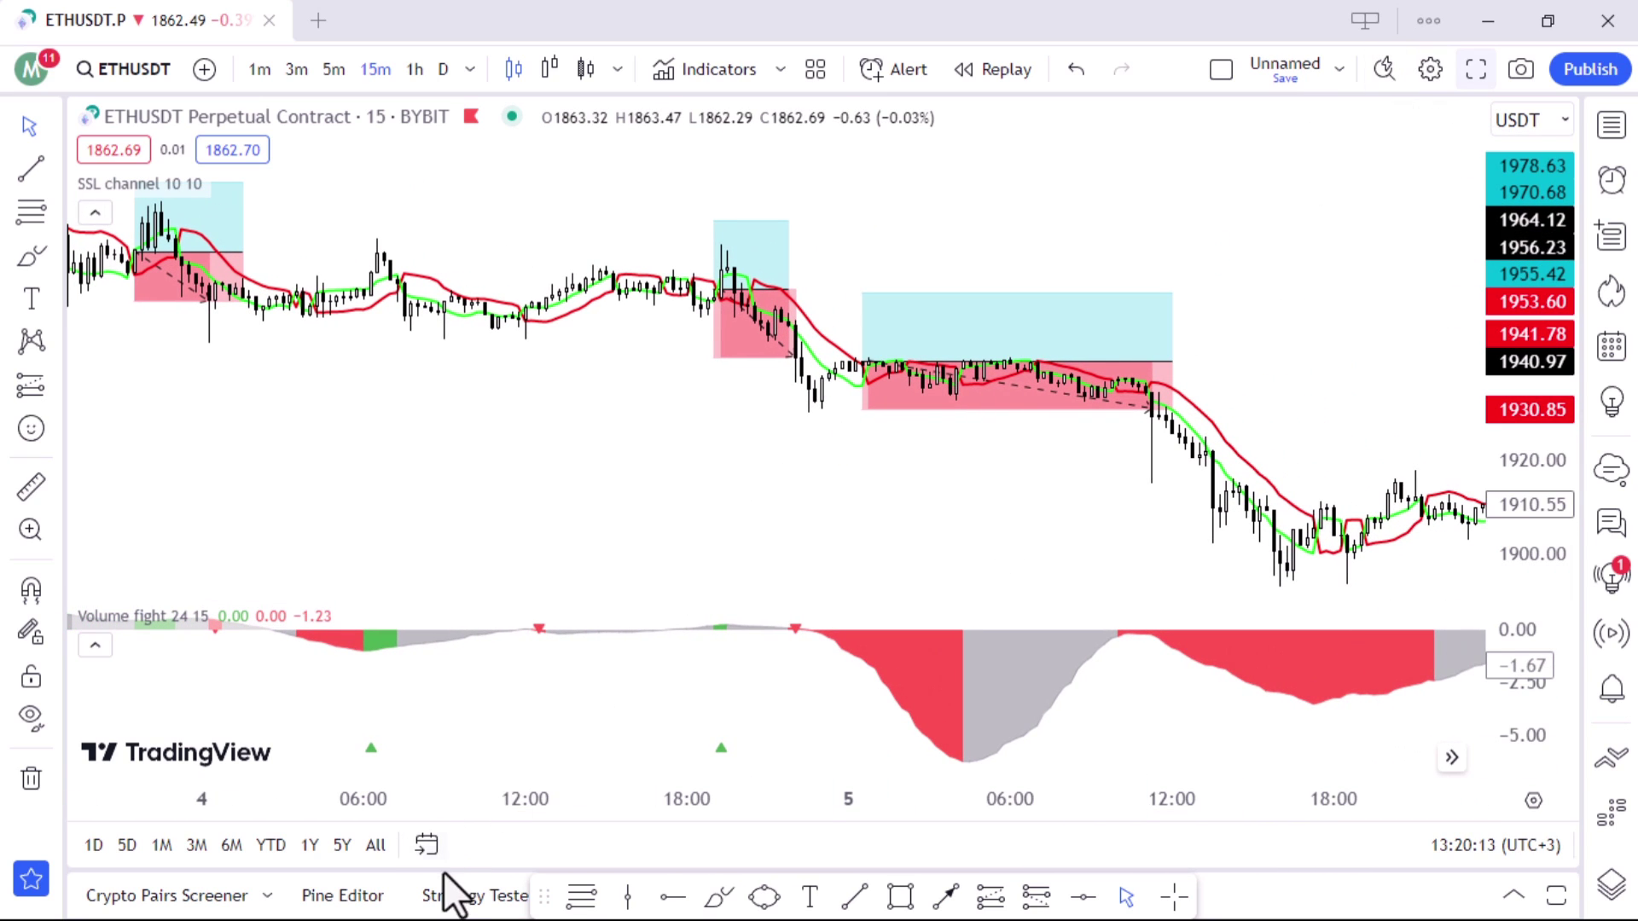
# - Show the chart in full-screen mode and delete the three long positions placed on it
pyautogui.hotkey('shift', 'f')
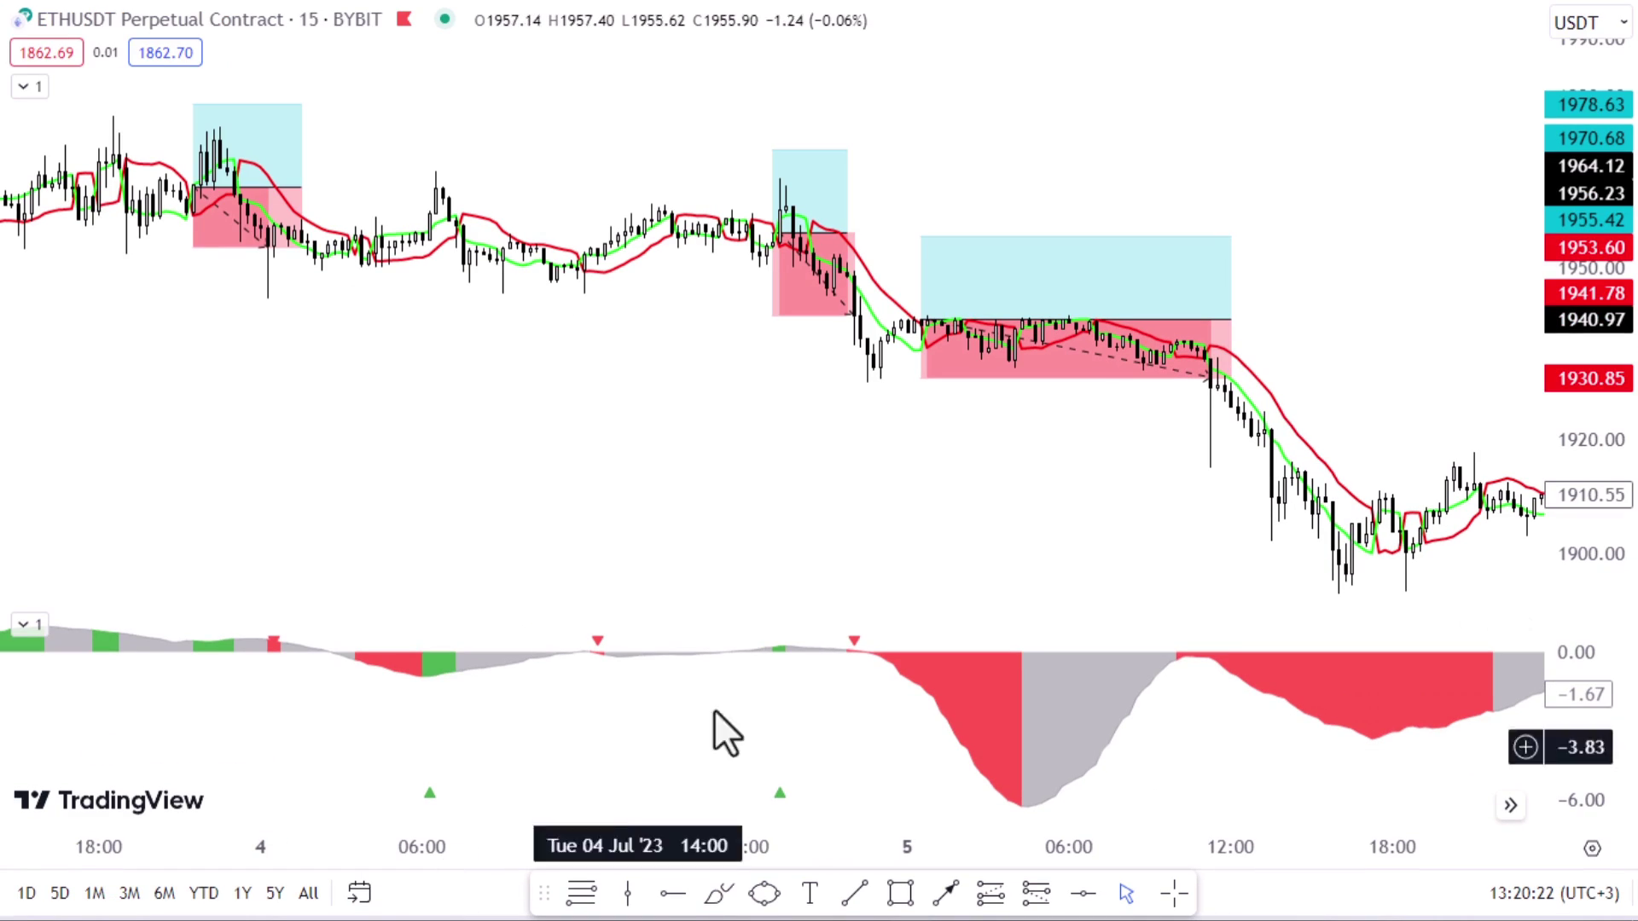
pyautogui.click(1041, 322)
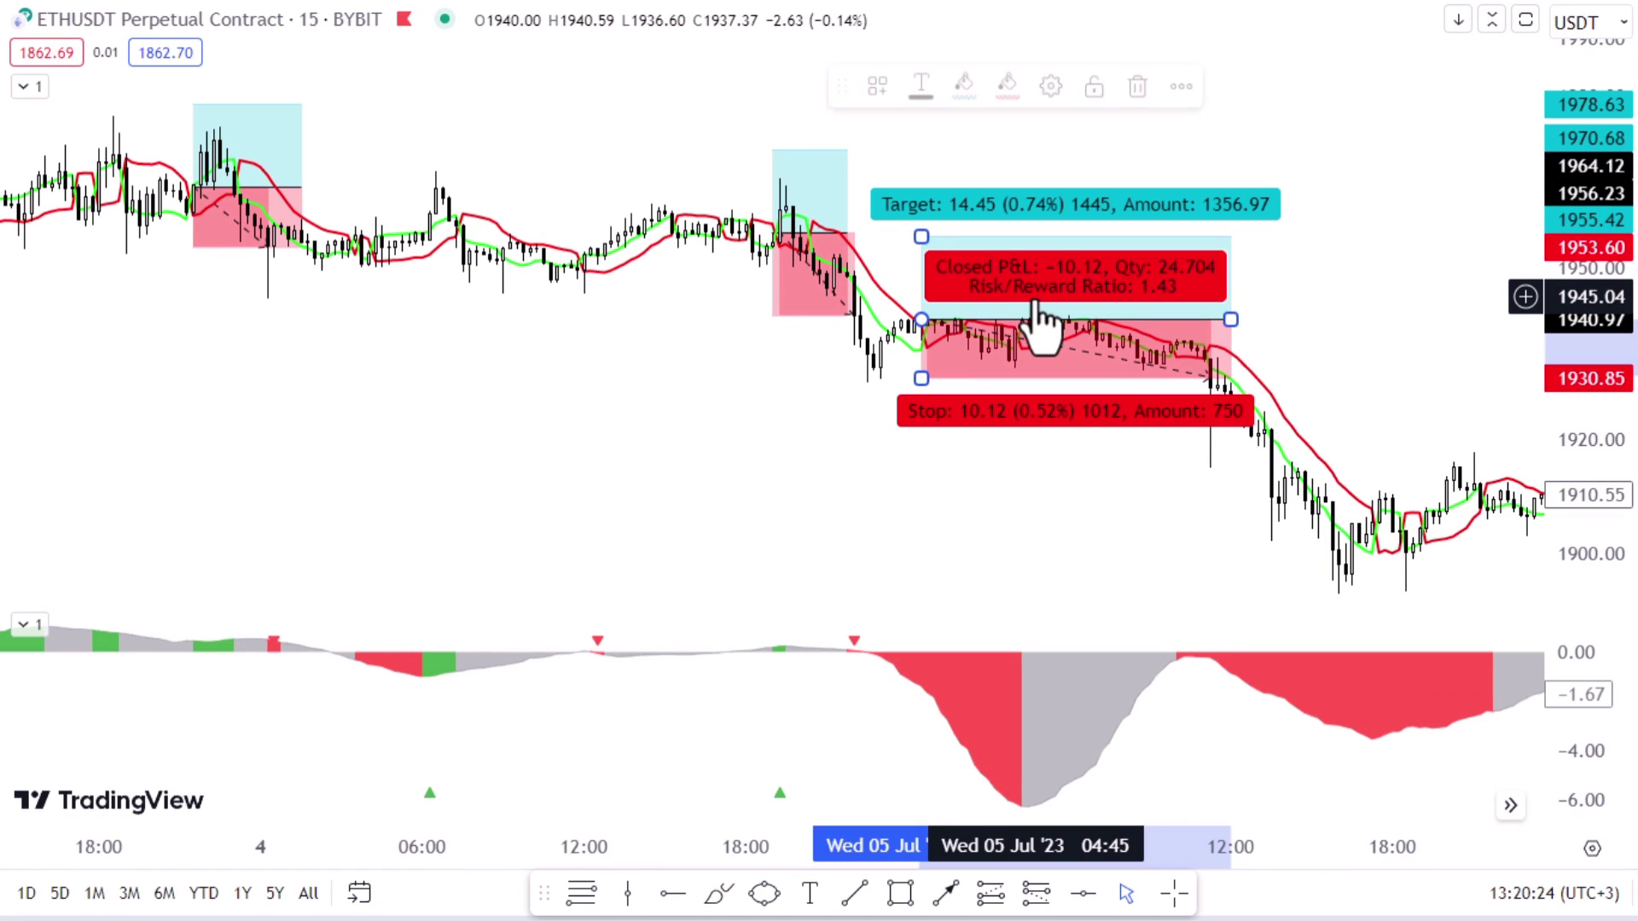
pyautogui.press('Delete')
pyautogui.click(779, 209)
pyautogui.press('Delete')
pyautogui.click(274, 164)
pyautogui.press('Delete')
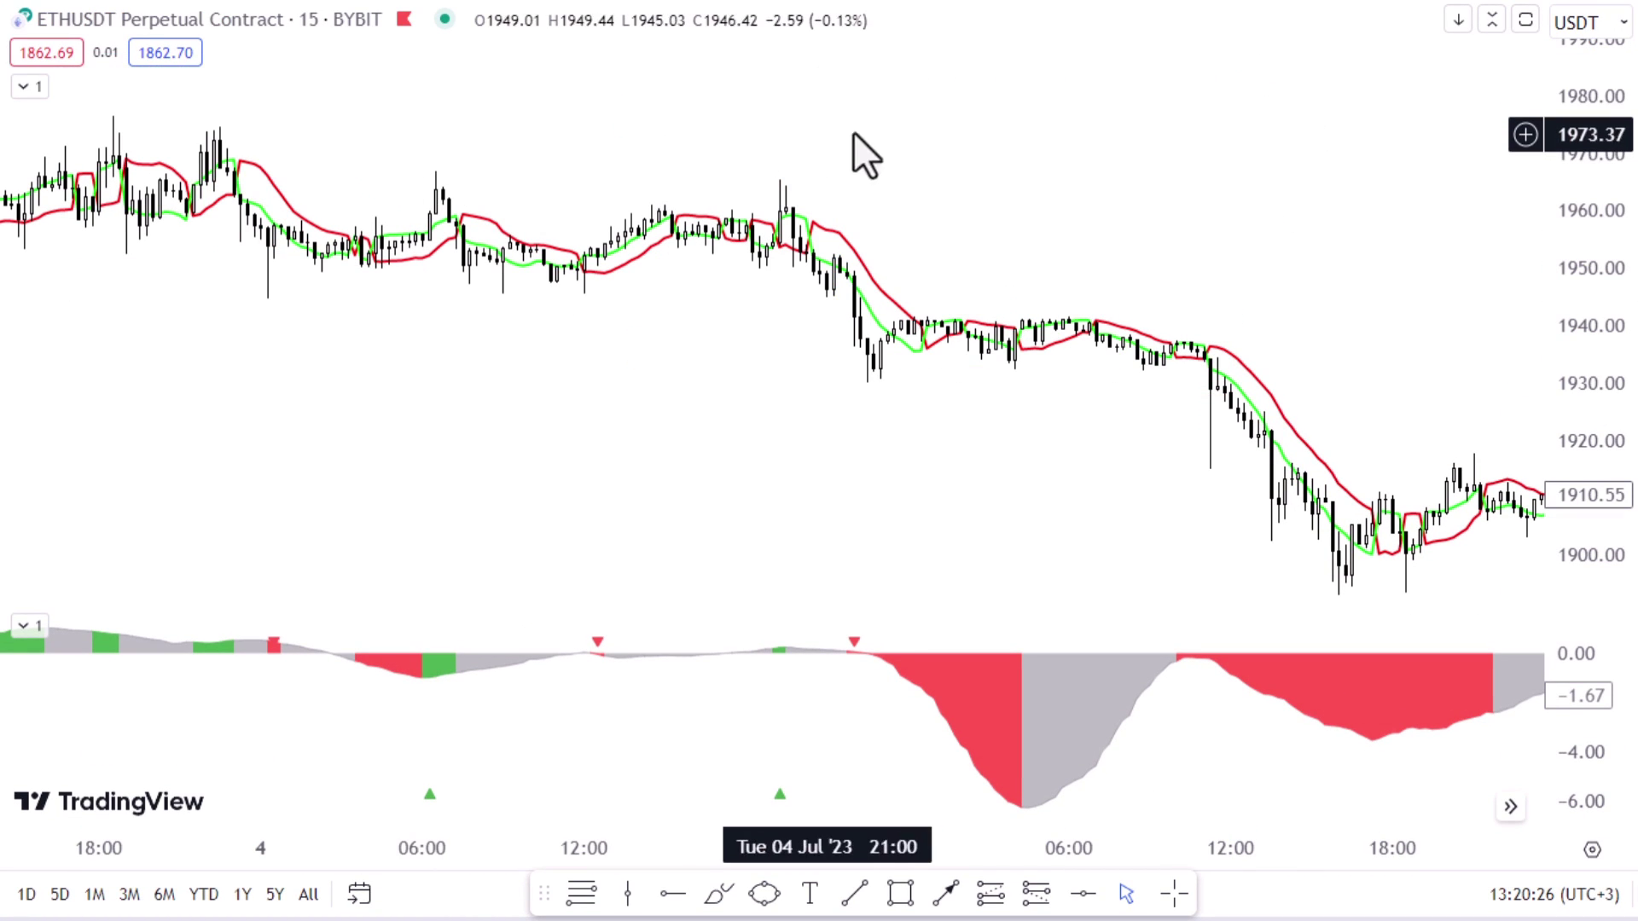
# - Examine the Volume fight zones and signal triangles against the ETHUSDT price from 2 to 6 July
pyautogui.moveTo(1007, 124); pyautogui.dragTo(1119, 121)
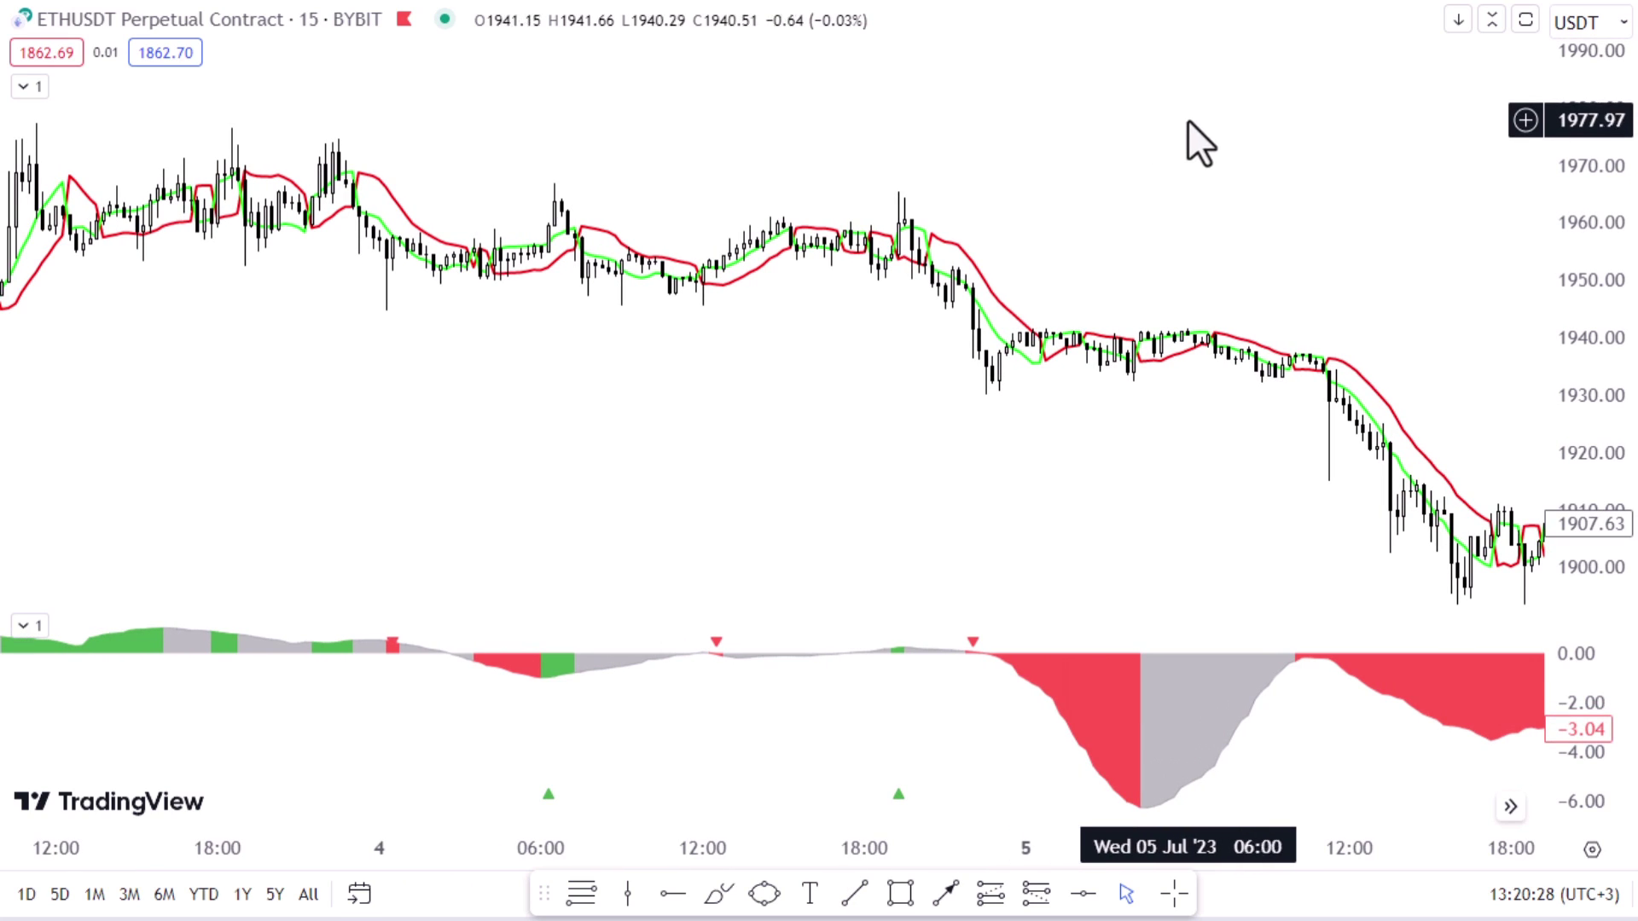
pyautogui.moveTo(1375, 125); pyautogui.dragTo(1517, 94)
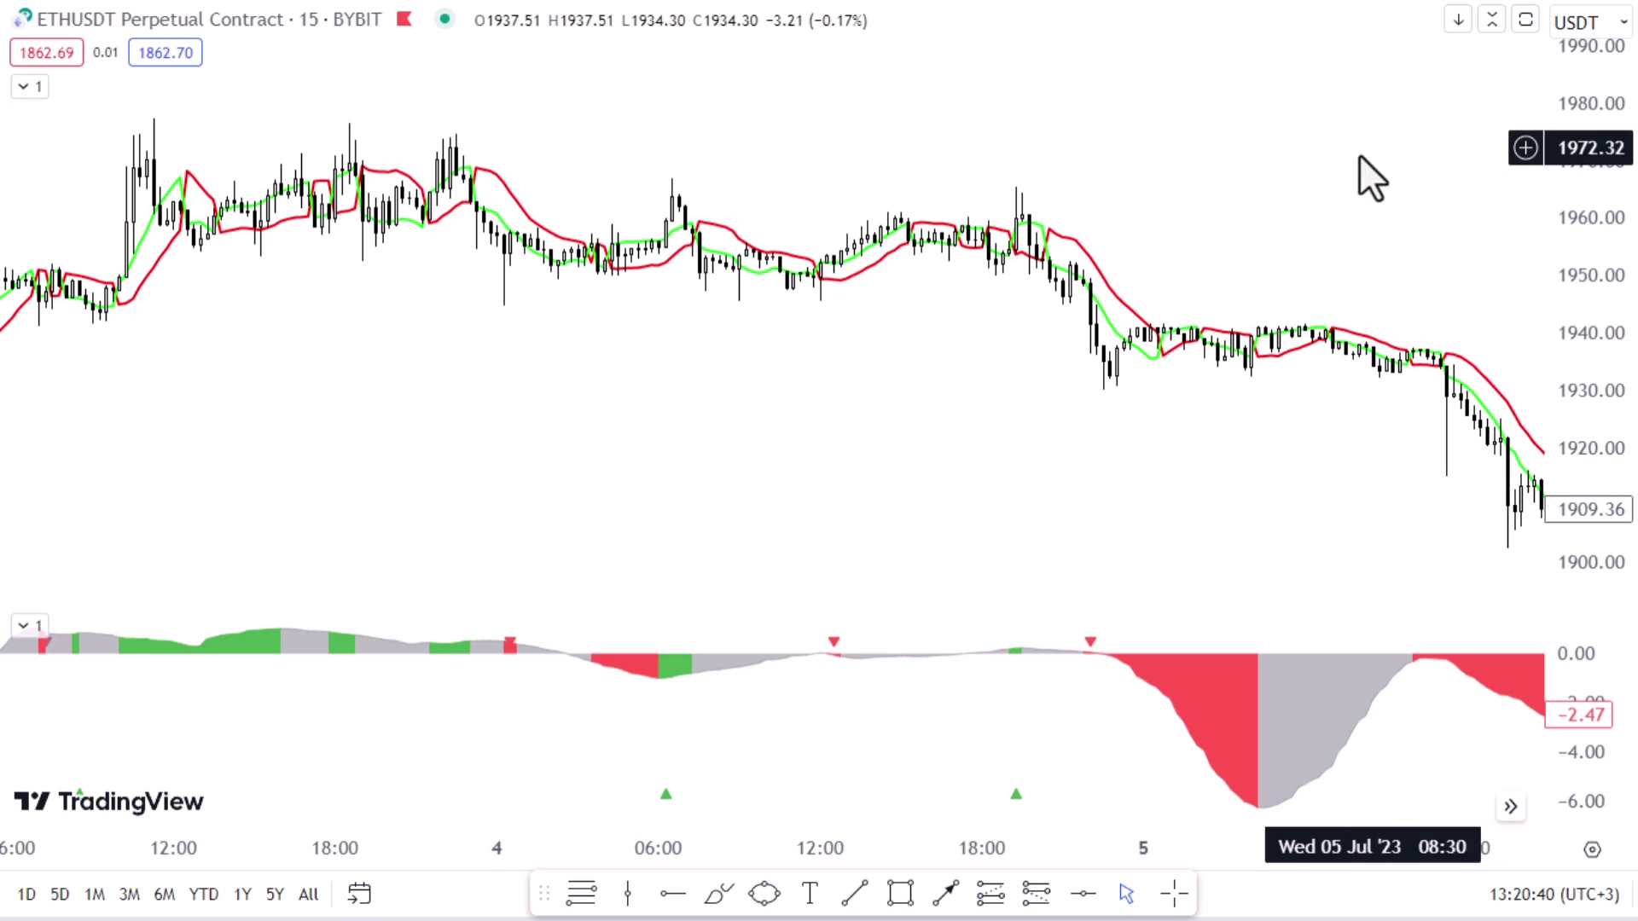
pyautogui.scroll(-5, 1348, 179)
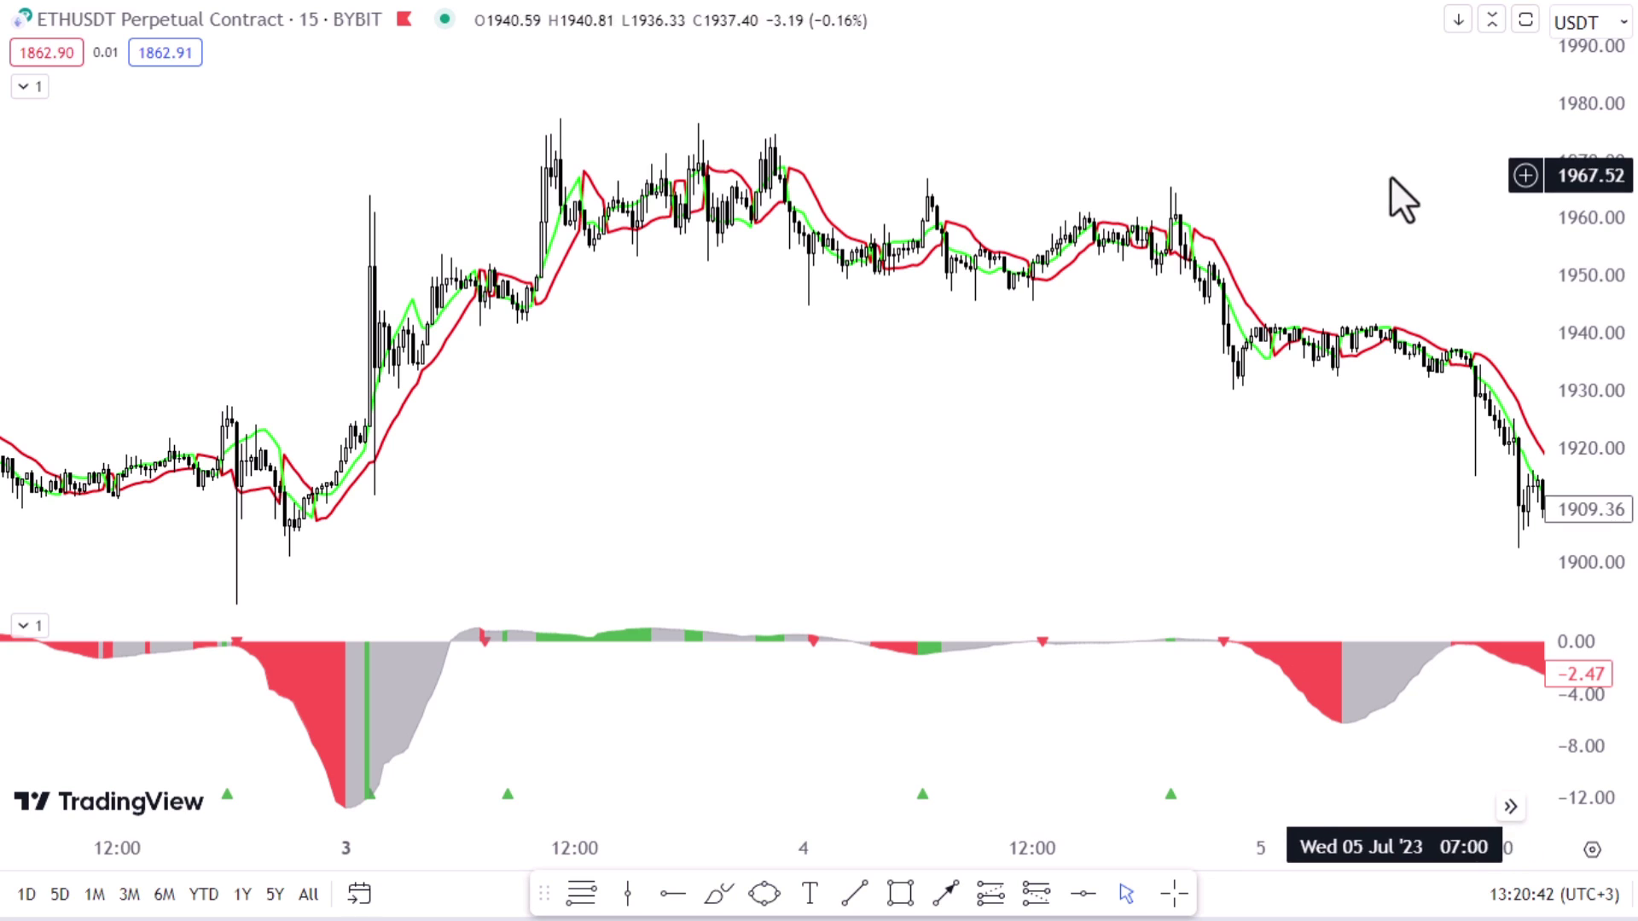
pyautogui.scroll(1, 1360, 205)
pyautogui.moveTo(1338, 209); pyautogui.dragTo(1105, 216)
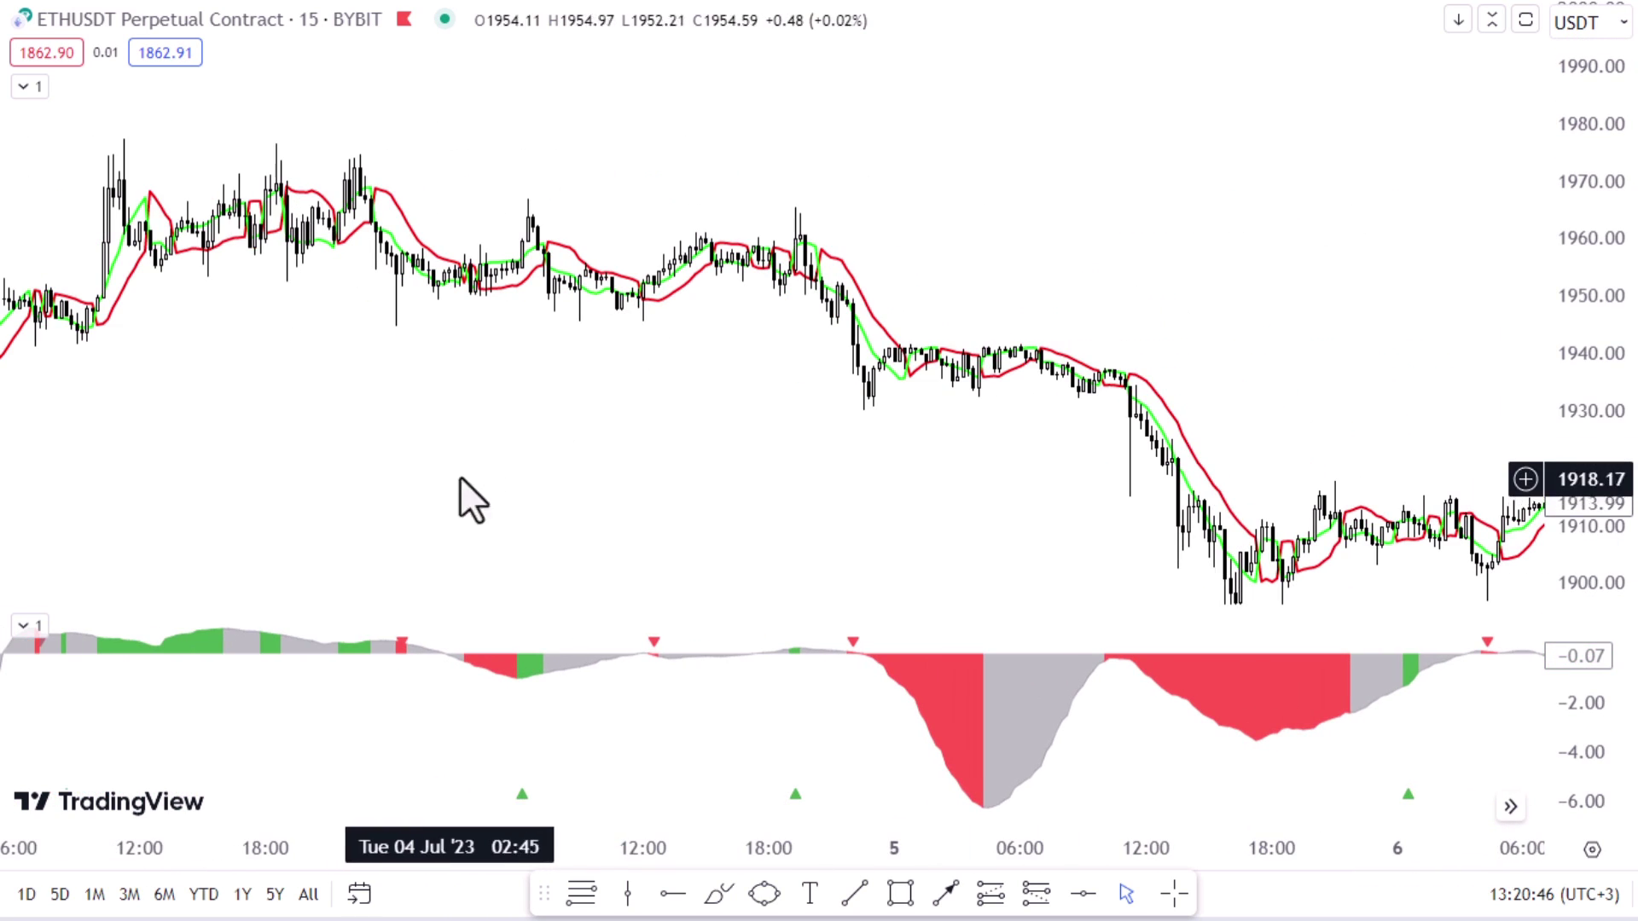
pyautogui.moveTo(677, 453); pyautogui.dragTo(979, 457)
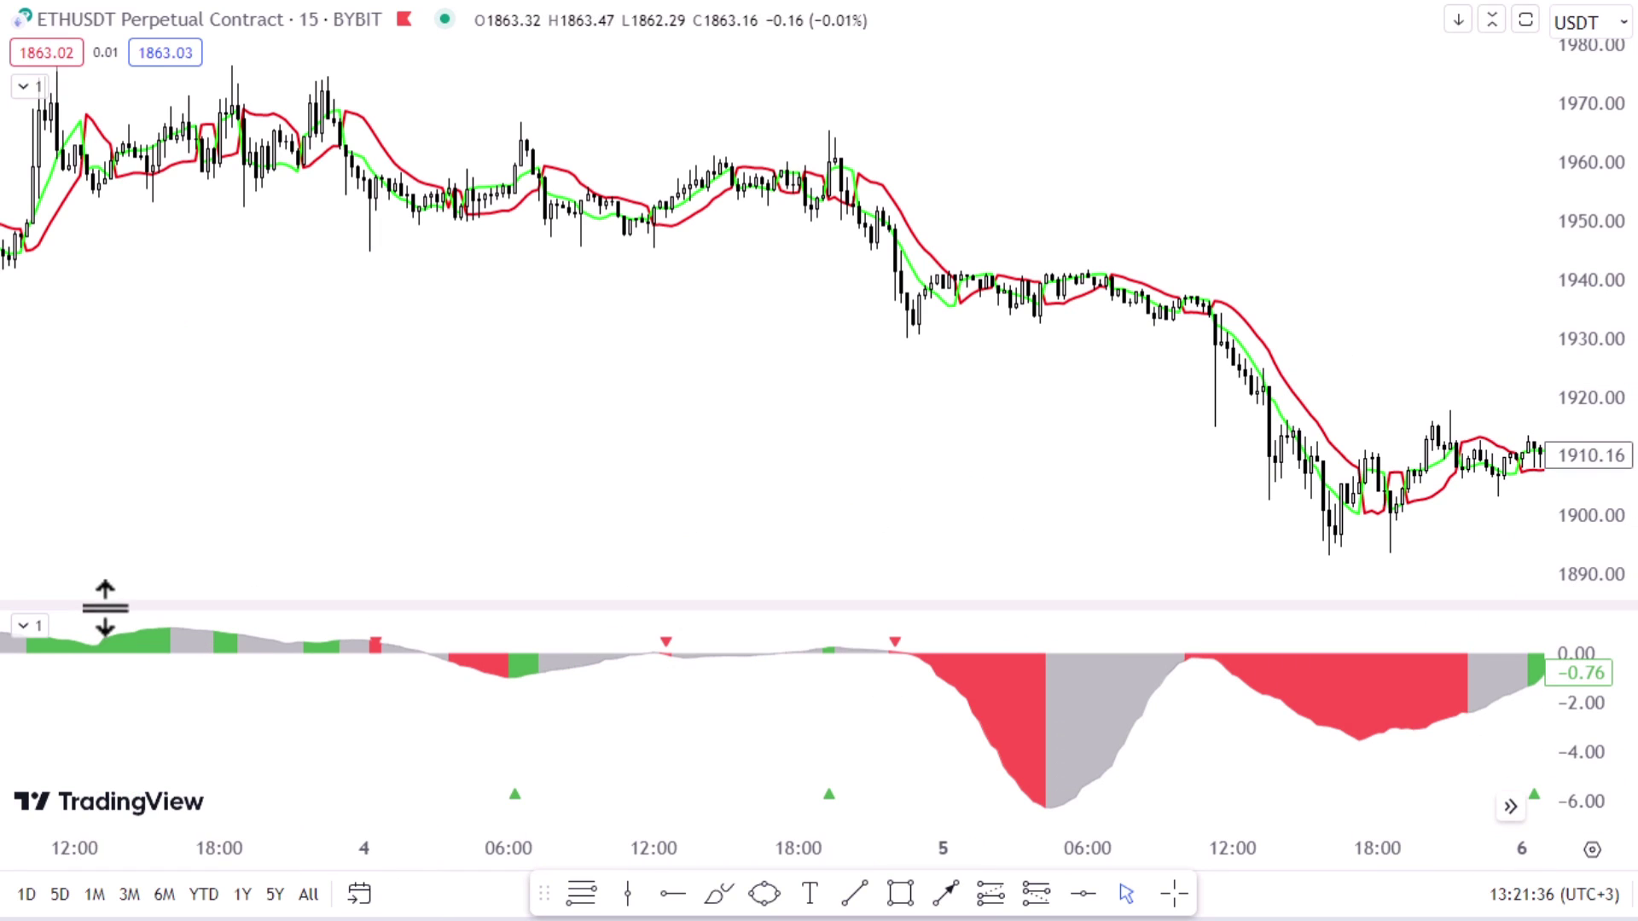
# - Open the Volume fight input settings, move the dialog off the price action, and set Smoothing_for_flat to 5%
pyautogui.click(196, 625)
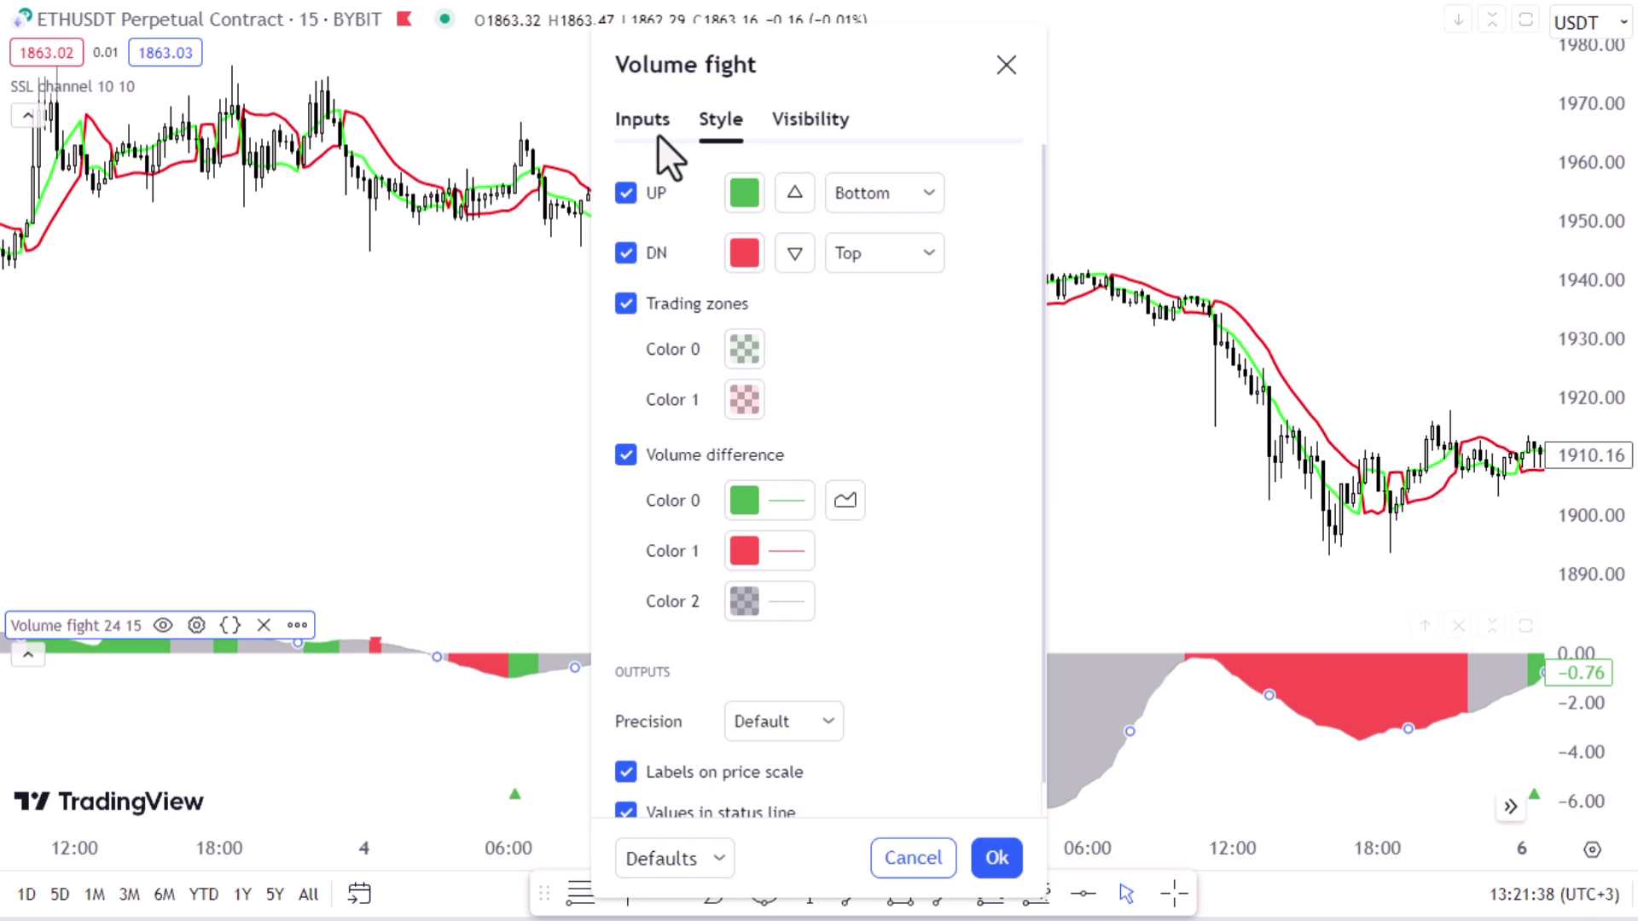
pyautogui.click(654, 124)
pyautogui.moveTo(819, 56); pyautogui.dragTo(310, 173)
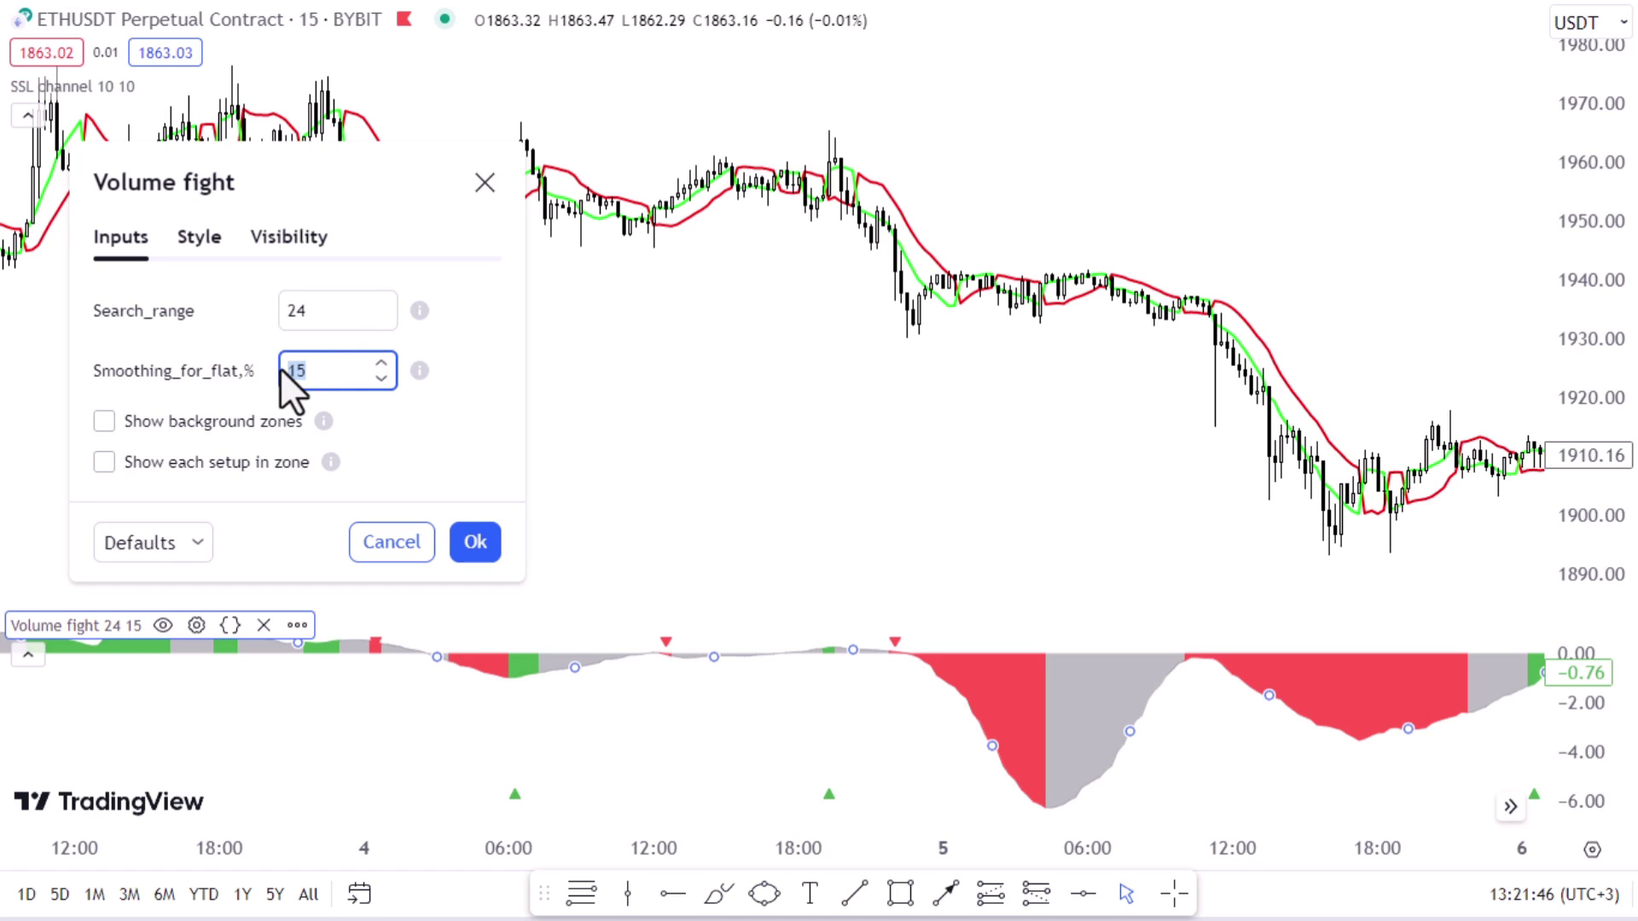
pyautogui.write('5')
pyautogui.click(454, 411)
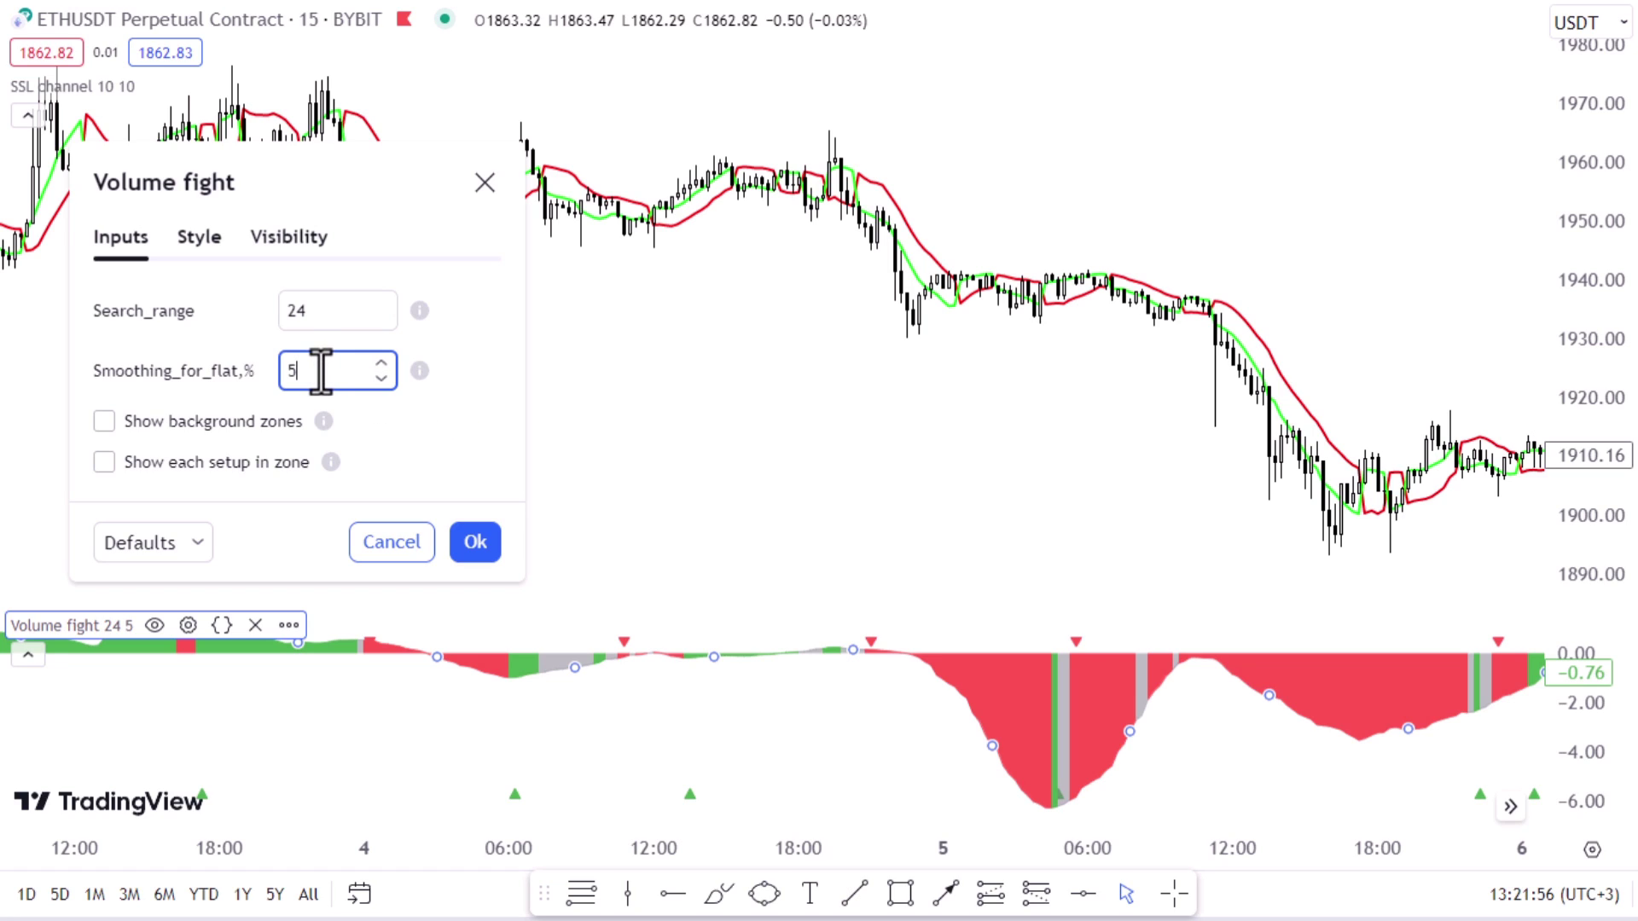
# - Set Volume fight's Smoothing_for_flat to 0% and apply it to the histogram
pyautogui.moveTo(324, 371); pyautogui.dragTo(284, 371)
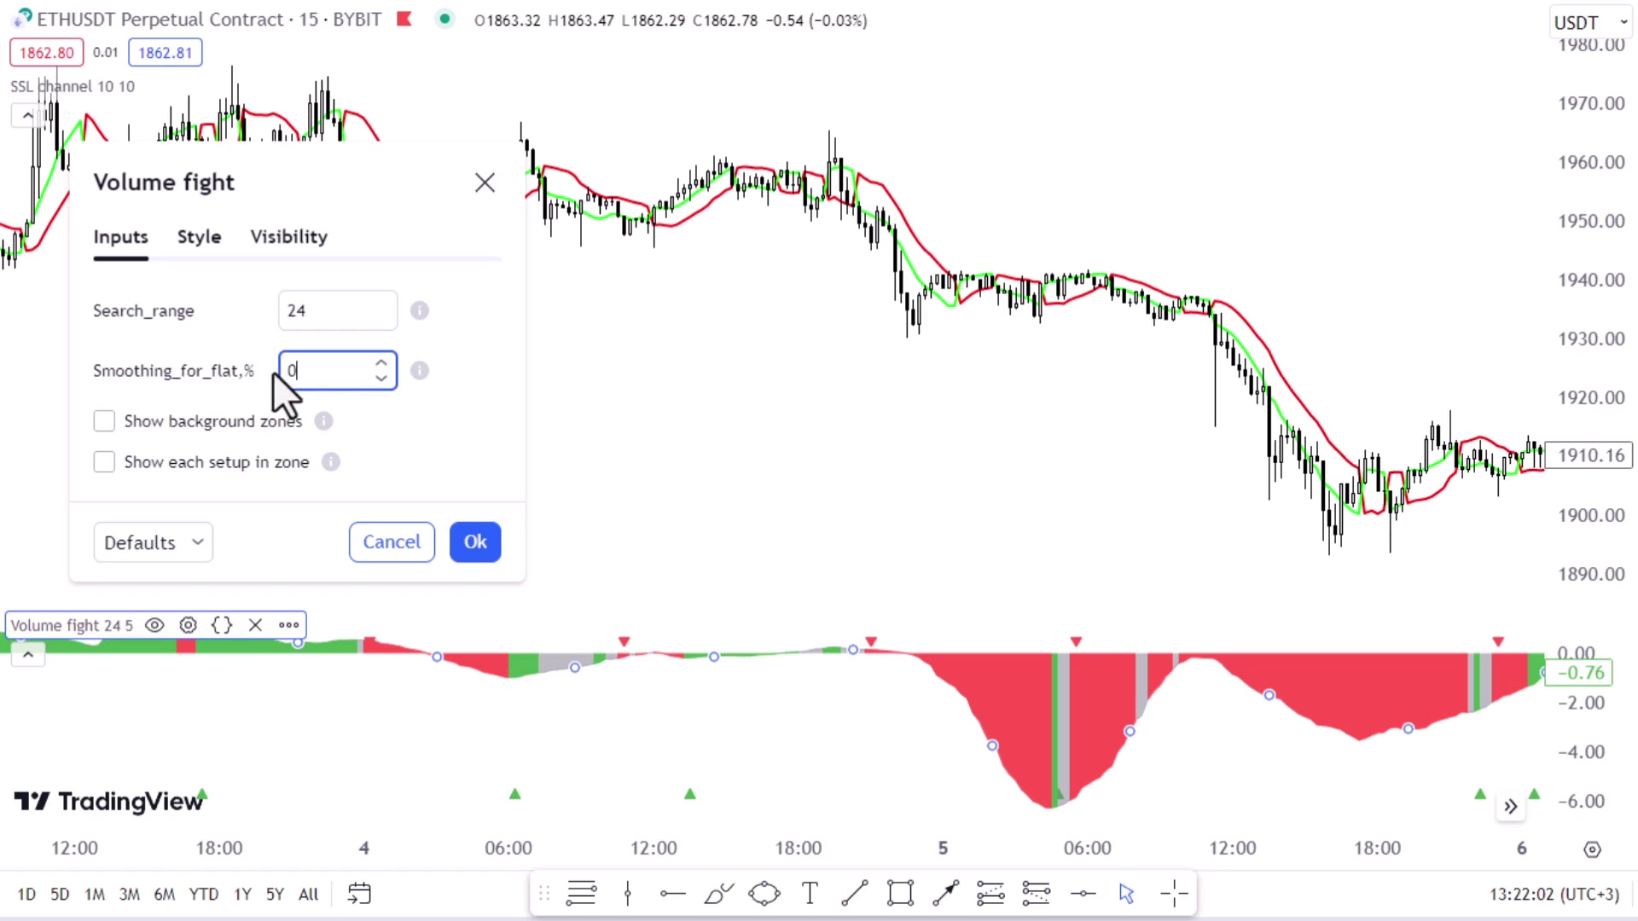
pyautogui.write('0')
pyautogui.click(428, 432)
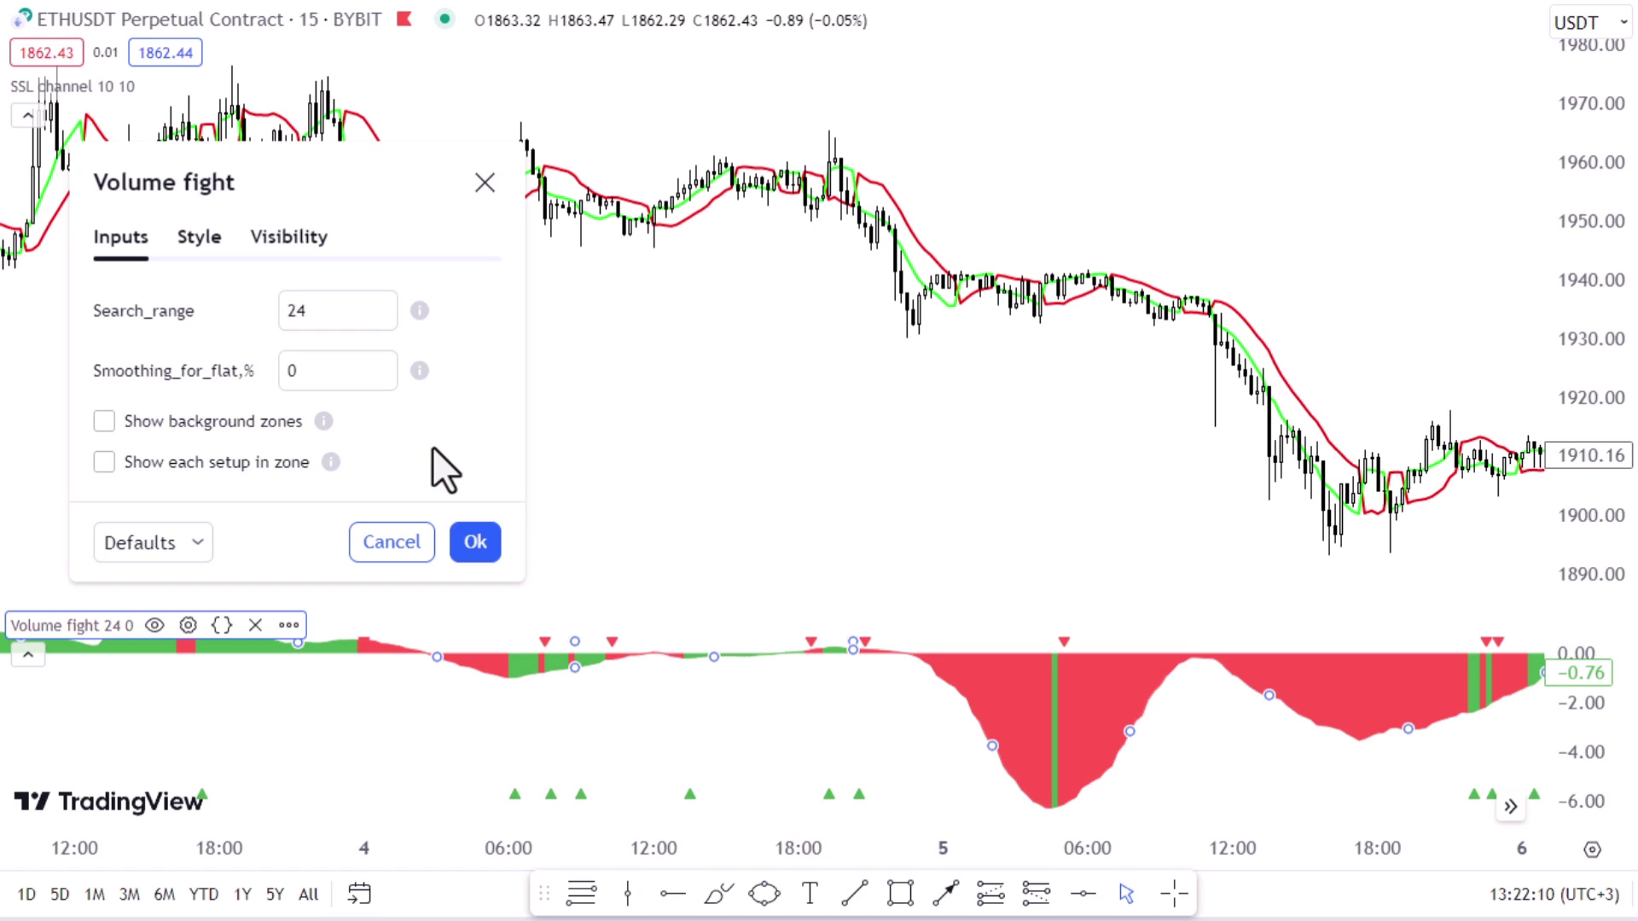
# - Set Volume fight's Smoothing_for_flat back to 15% and accept the settings
pyautogui.click(322, 373)
pyautogui.write('15')
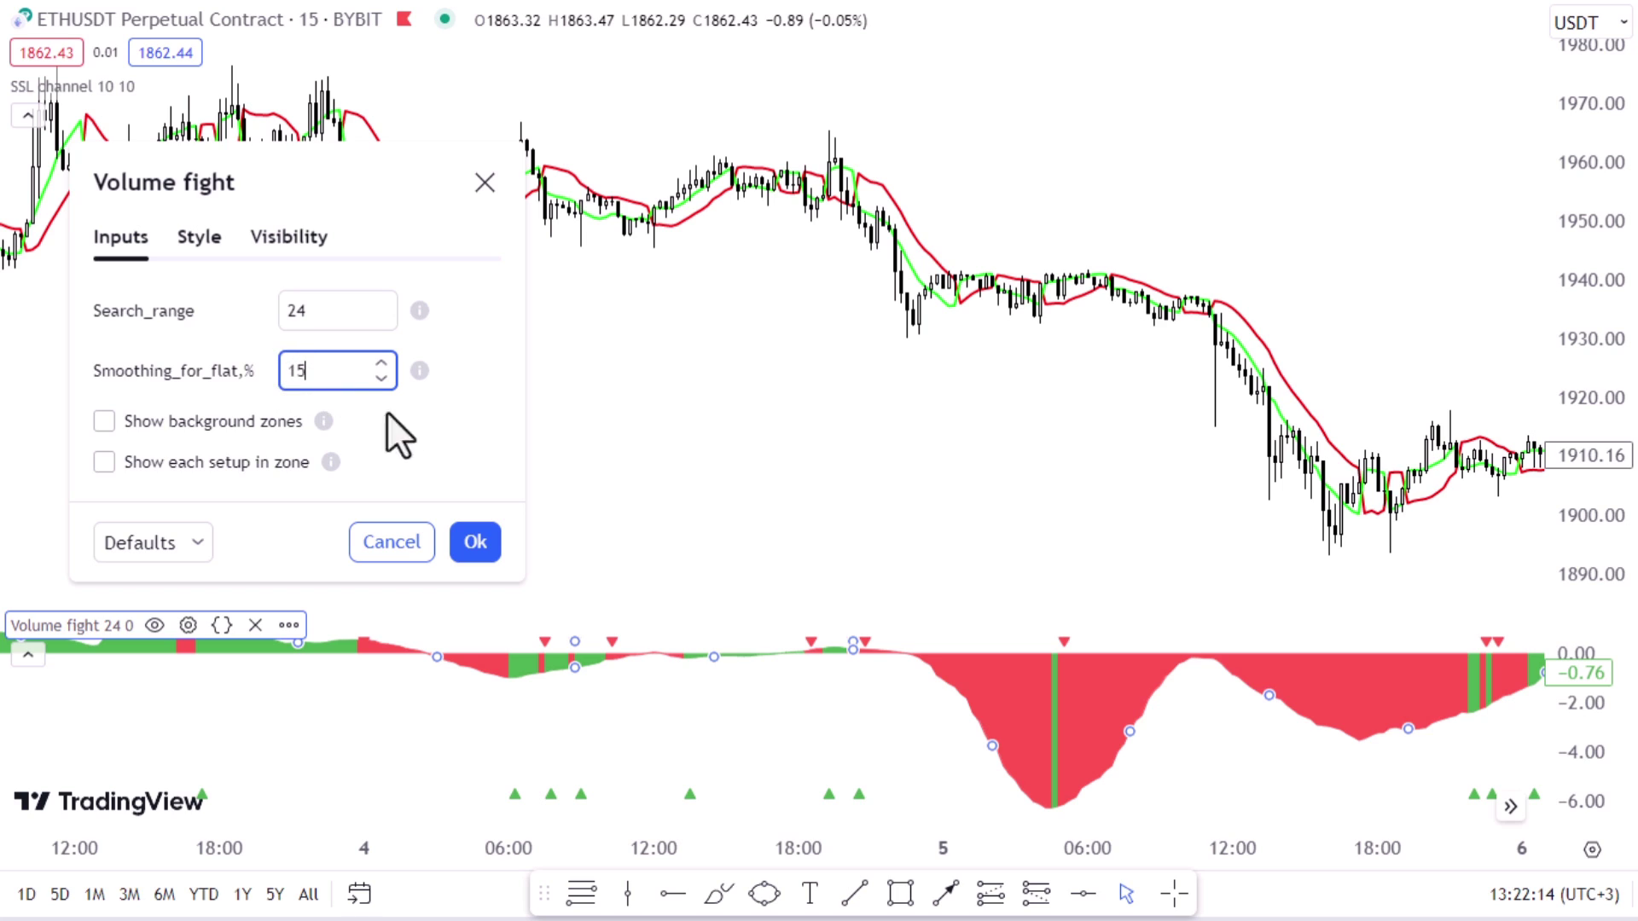
pyautogui.click(475, 541)
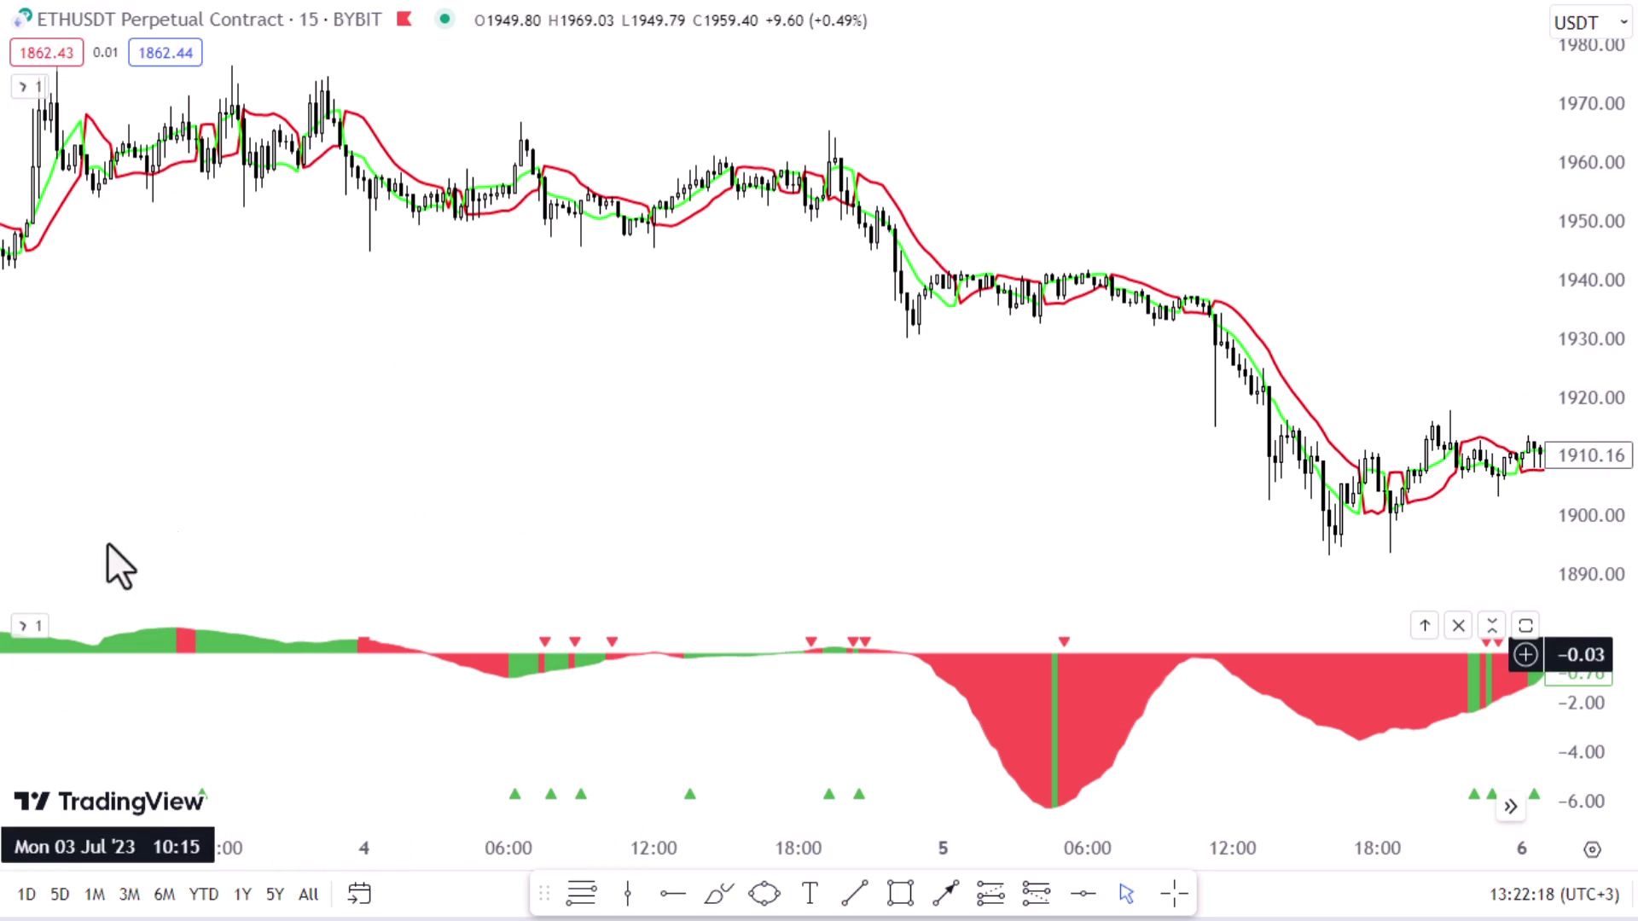
# - Add a long position at 1950.77 on the morning of 3 July with stop 1939.96 and target 1972.45, narrowed to end after the rise
pyautogui.moveTo(106, 546); pyautogui.dragTo(610, 370)
pyautogui.moveTo(469, 355); pyautogui.dragTo(929, 337)
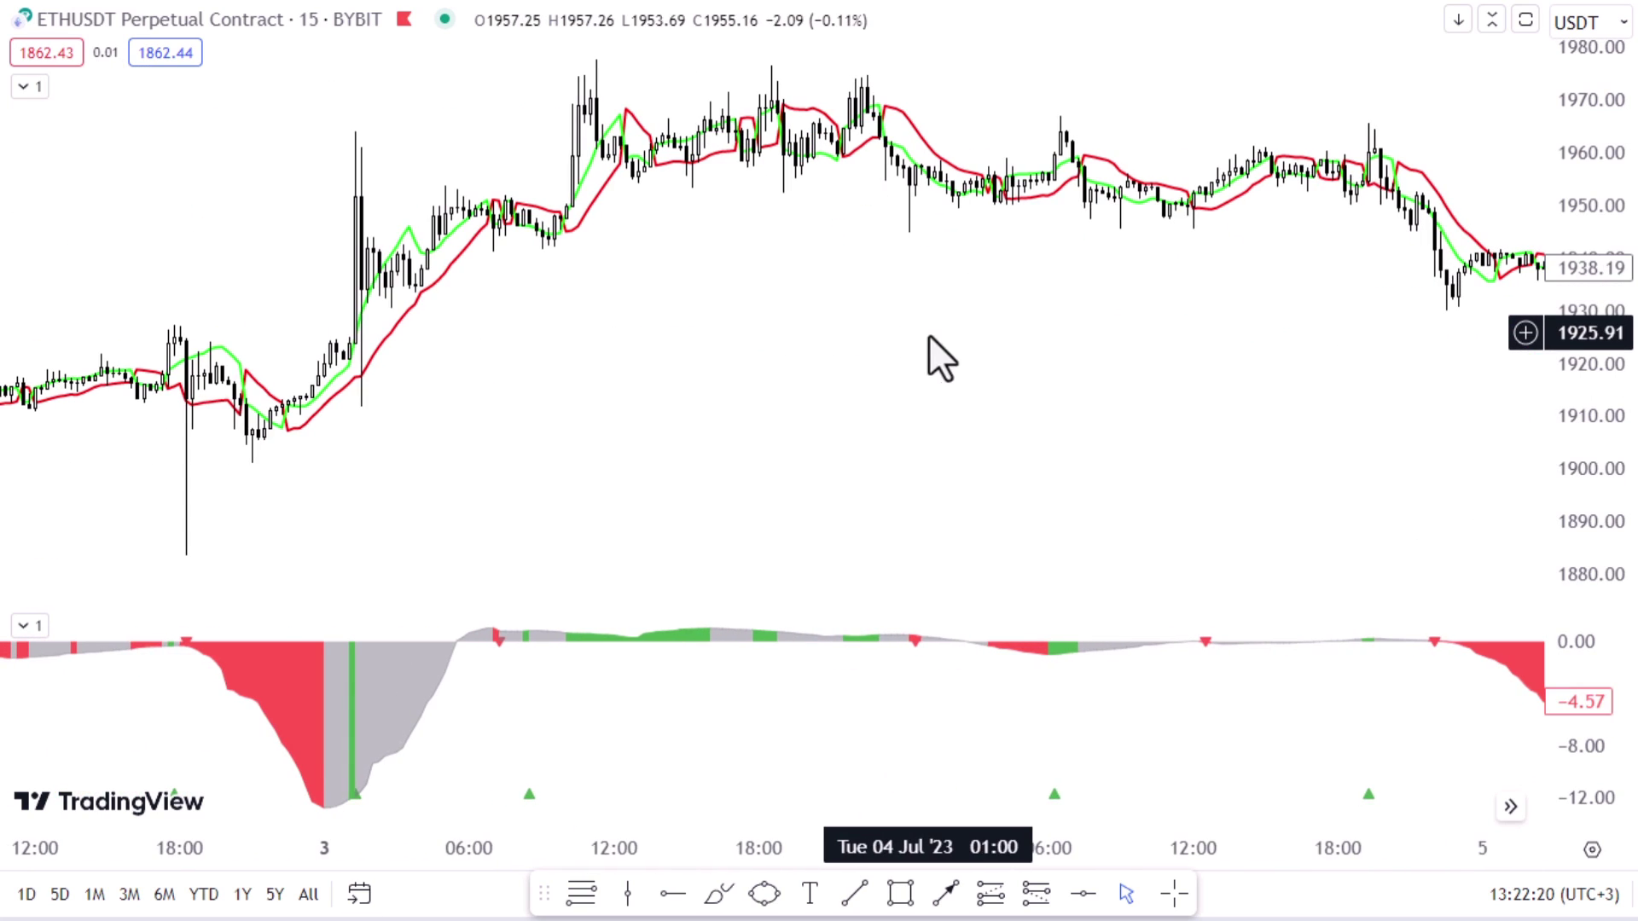
pyautogui.moveTo(768, 348); pyautogui.dragTo(631, 375)
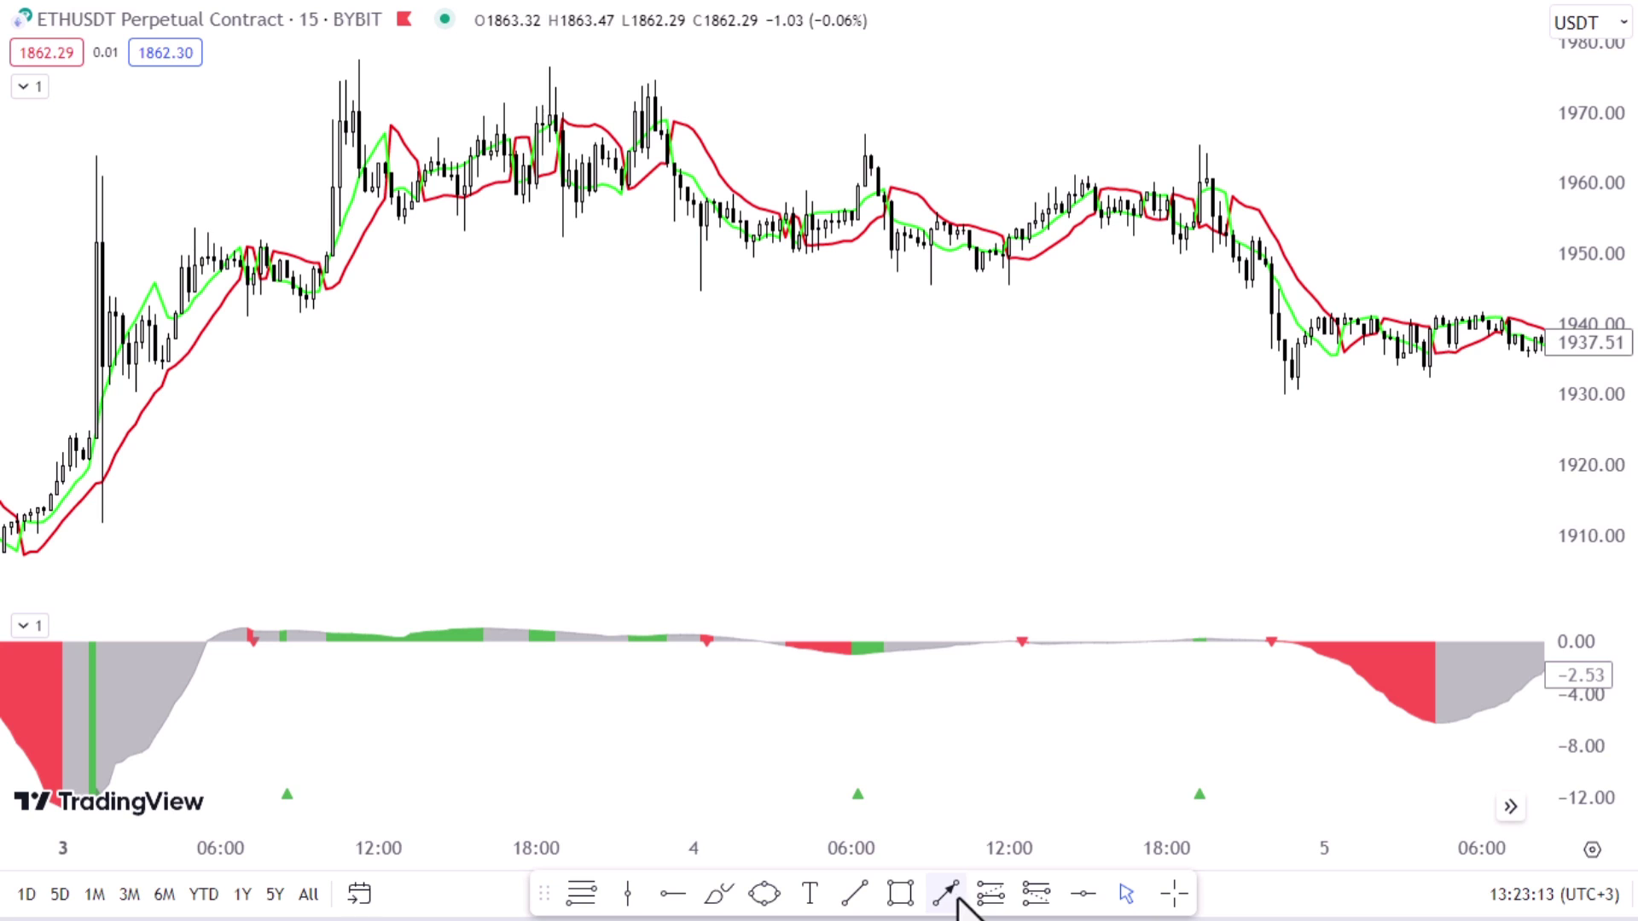
pyautogui.click(990, 894)
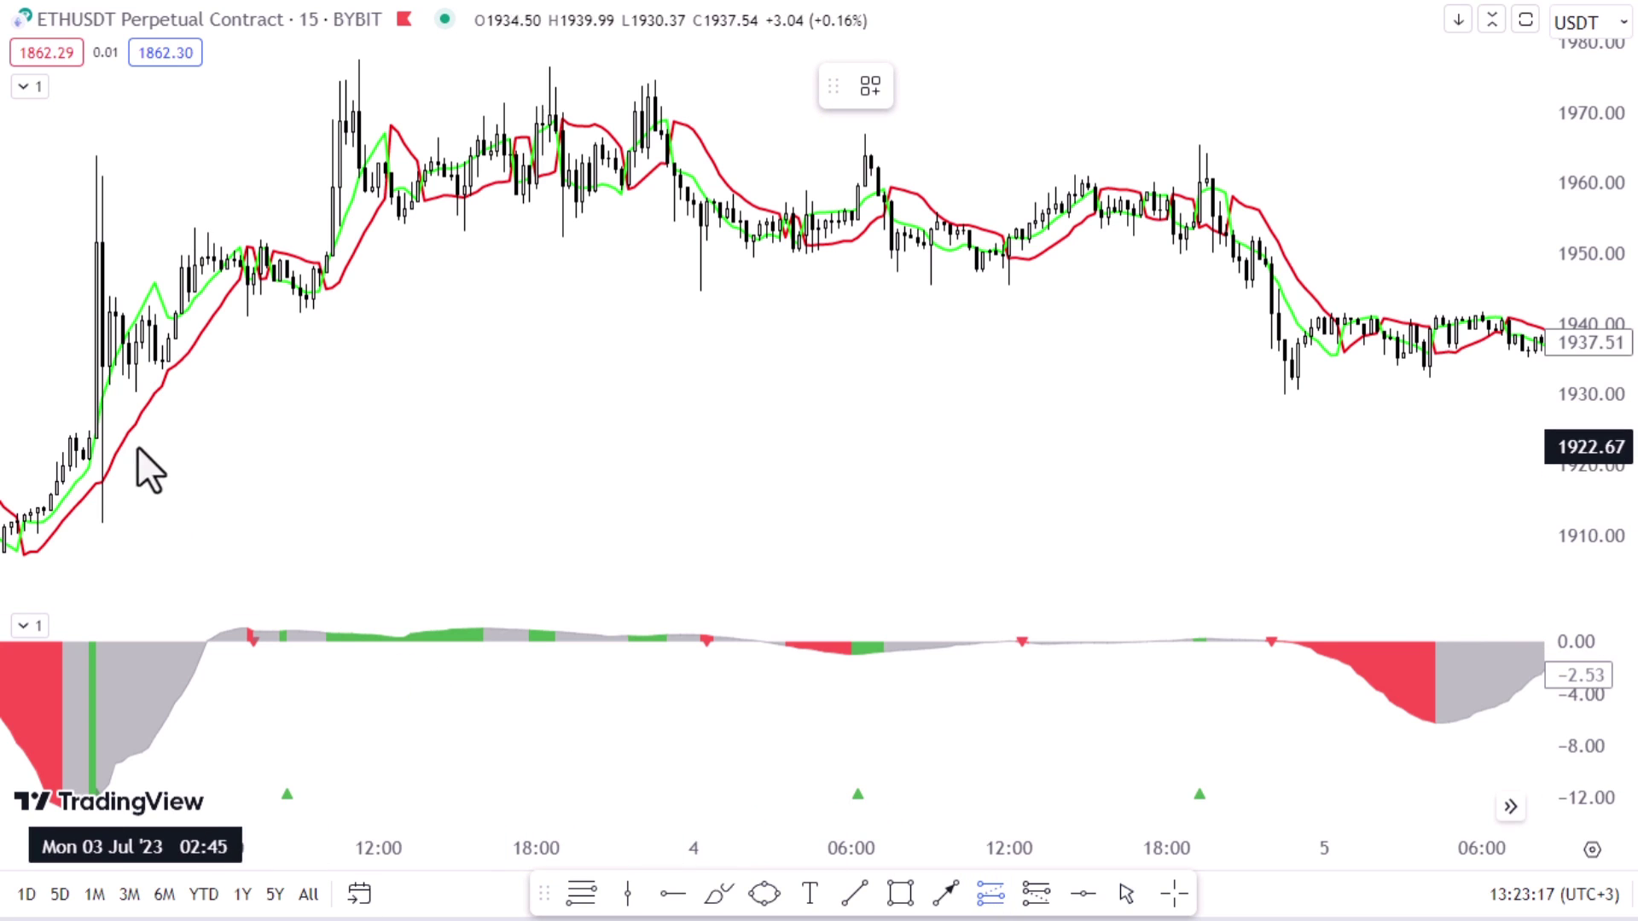
pyautogui.click(259, 248)
pyautogui.moveTo(622, 397); pyautogui.dragTo(636, 397)
pyautogui.moveTo(274, 150); pyautogui.dragTo(285, 163)
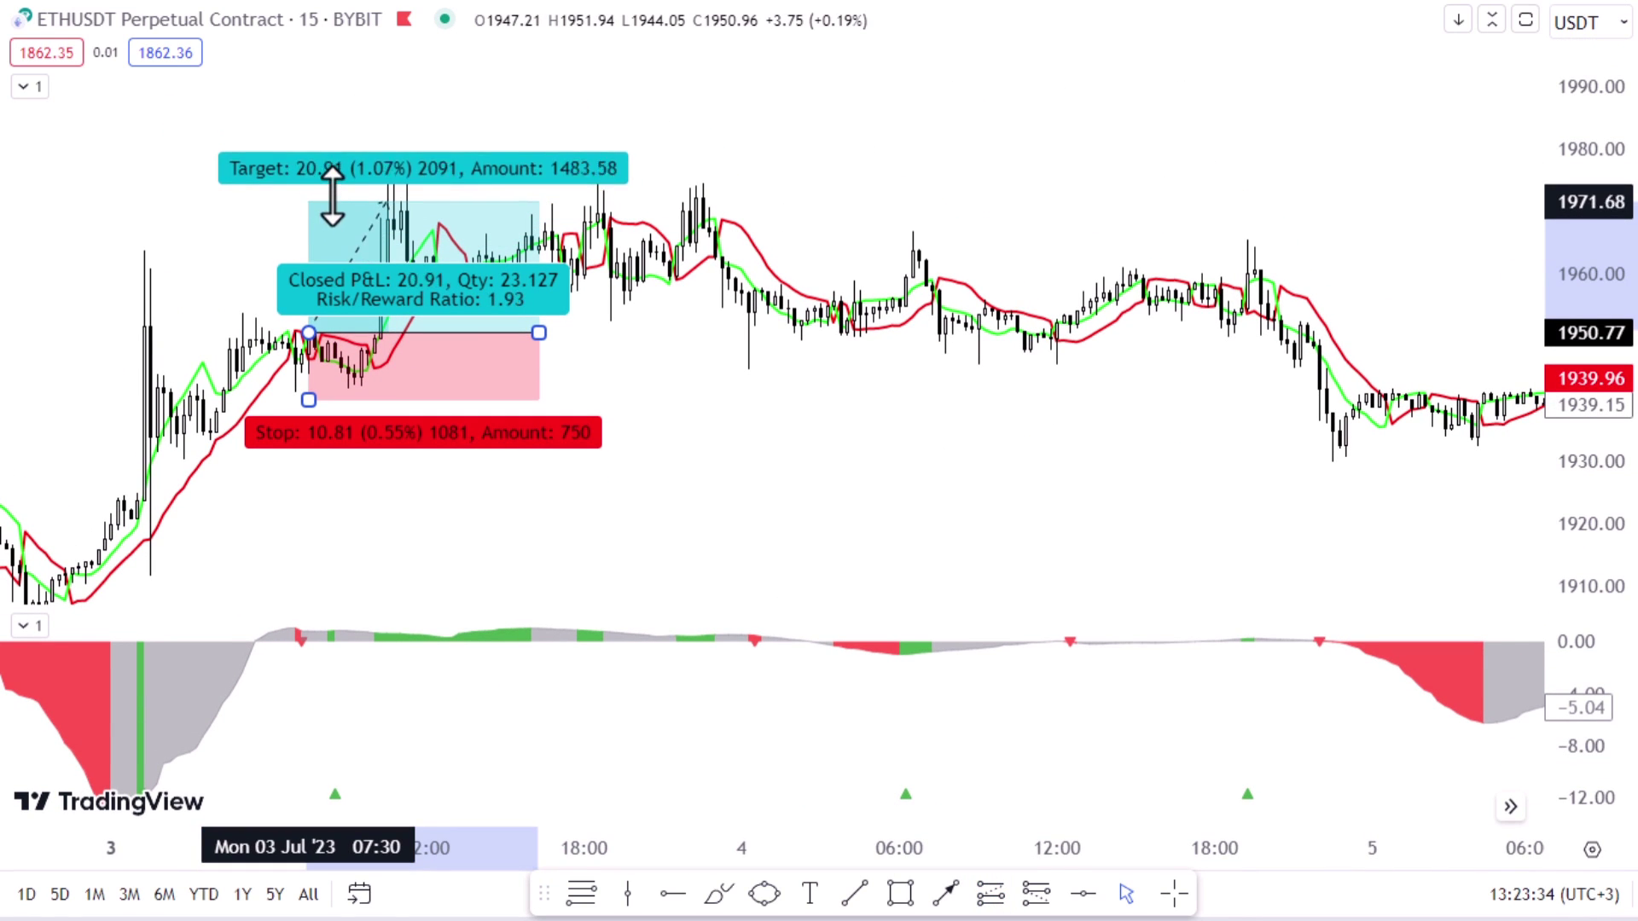
# - Add a short position at 1950.15 late on 4 July with stop 1966.30 and target 1917.85, widened to the next drop
pyautogui.hscroll(5, 734, 476)
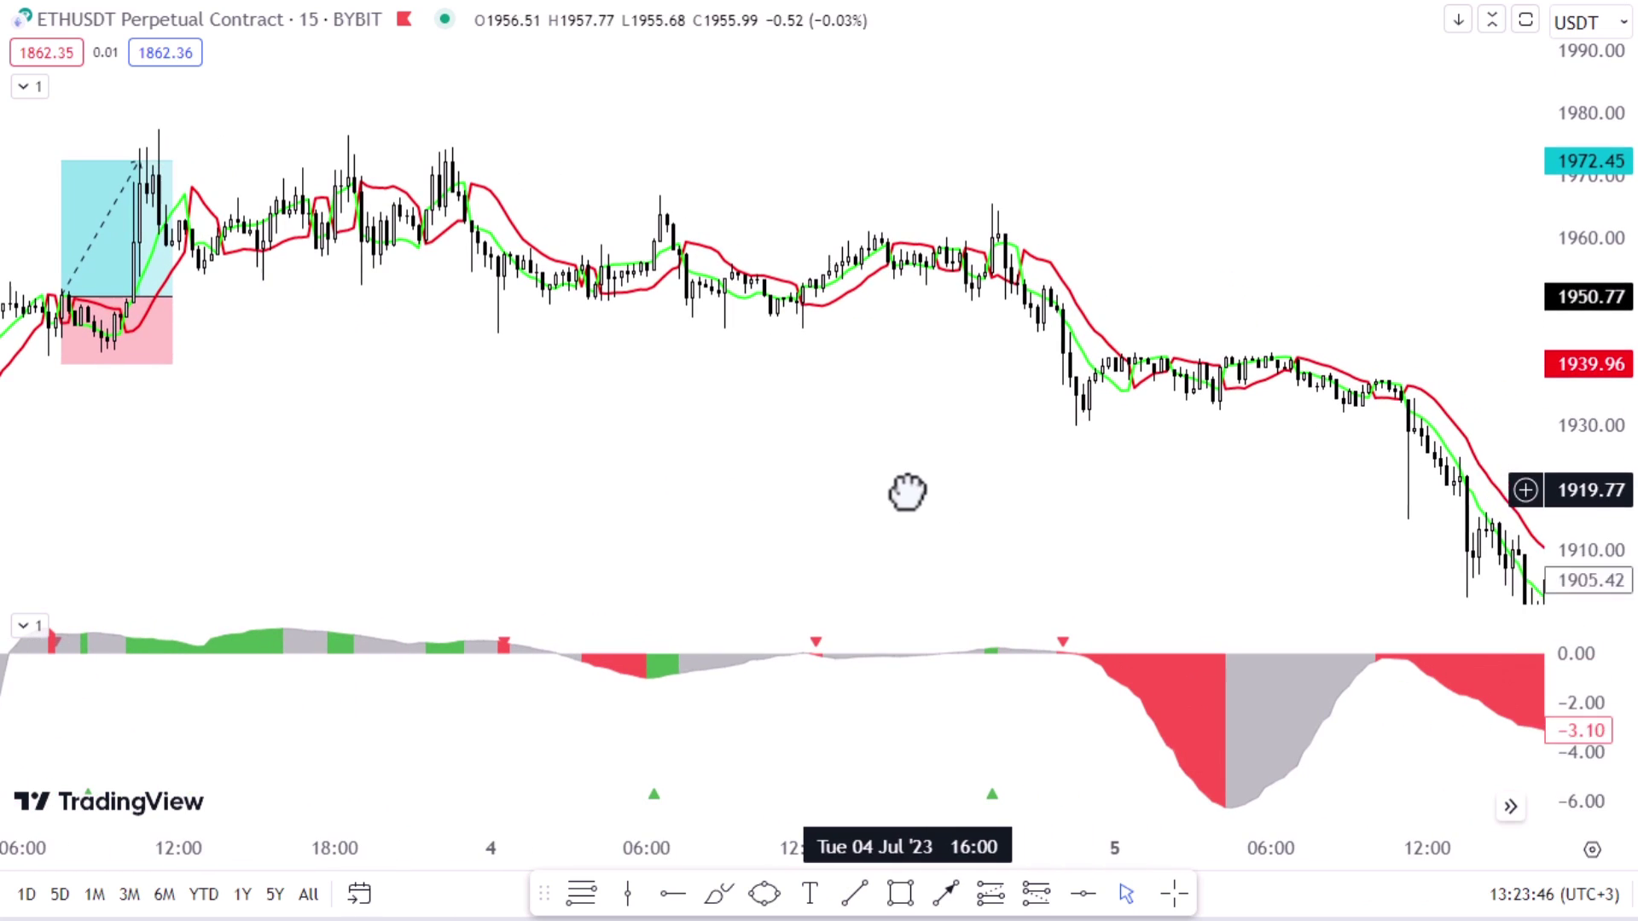
pyautogui.click(1023, 300)
pyautogui.hscroll(3, 848, 384)
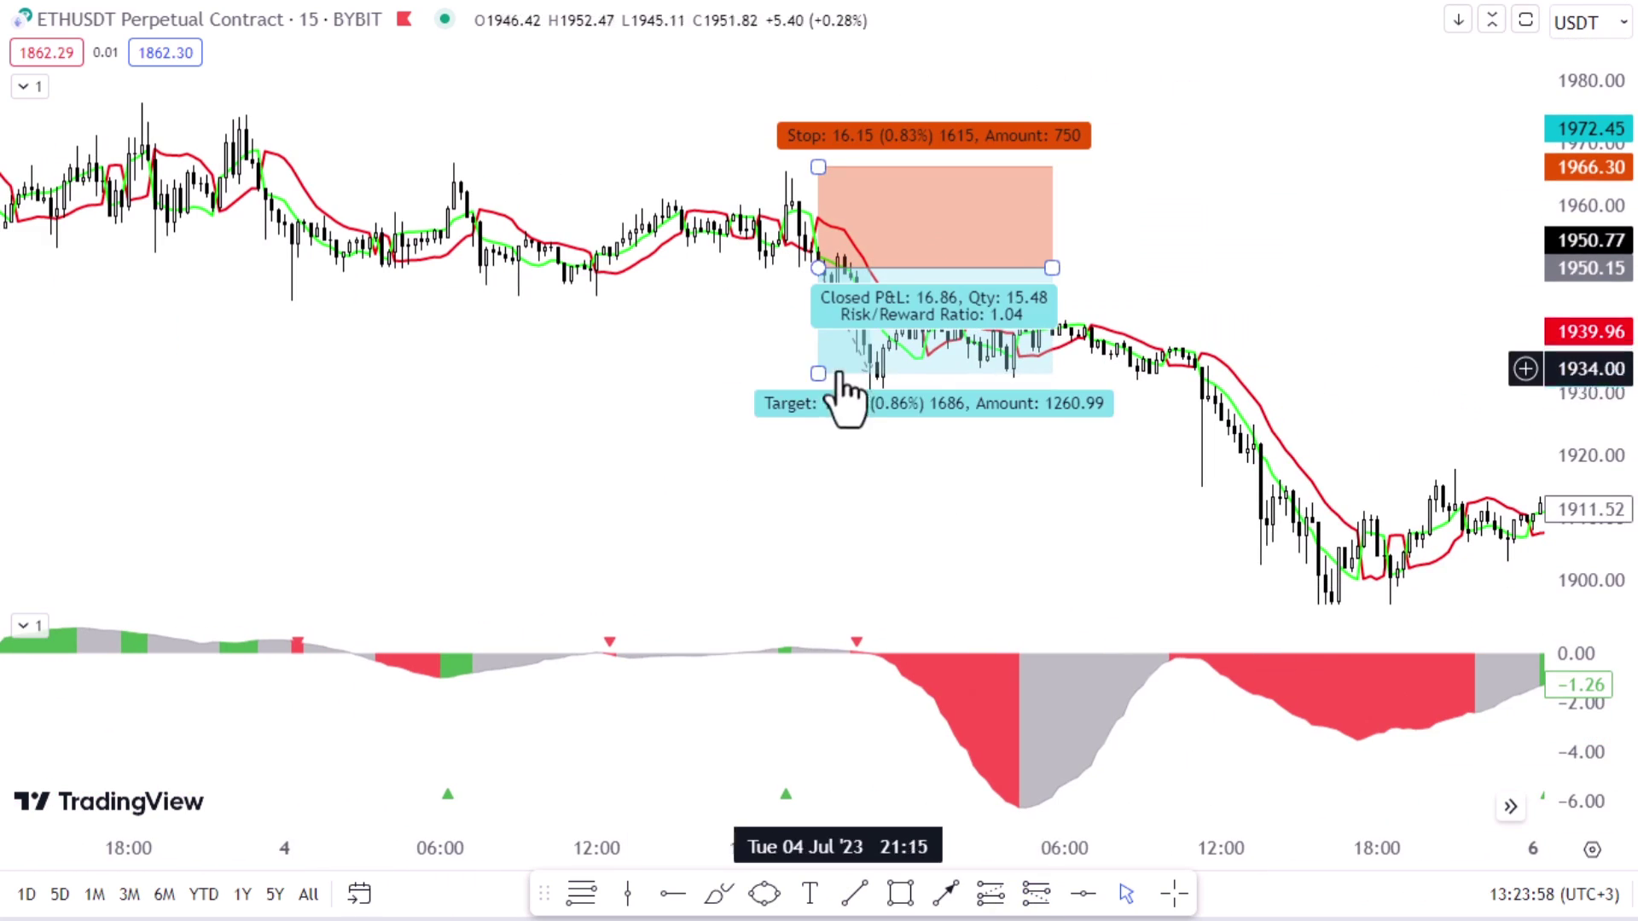
pyautogui.moveTo(819, 386); pyautogui.dragTo(817, 468)
pyautogui.moveTo(1060, 268); pyautogui.dragTo(1195, 268)
# - Add a short position at 1880.12 late on 6 July with stop 1896.06 and target 1844.04, ending near the 7 July low
pyautogui.hscroll(-5, 570, 415)
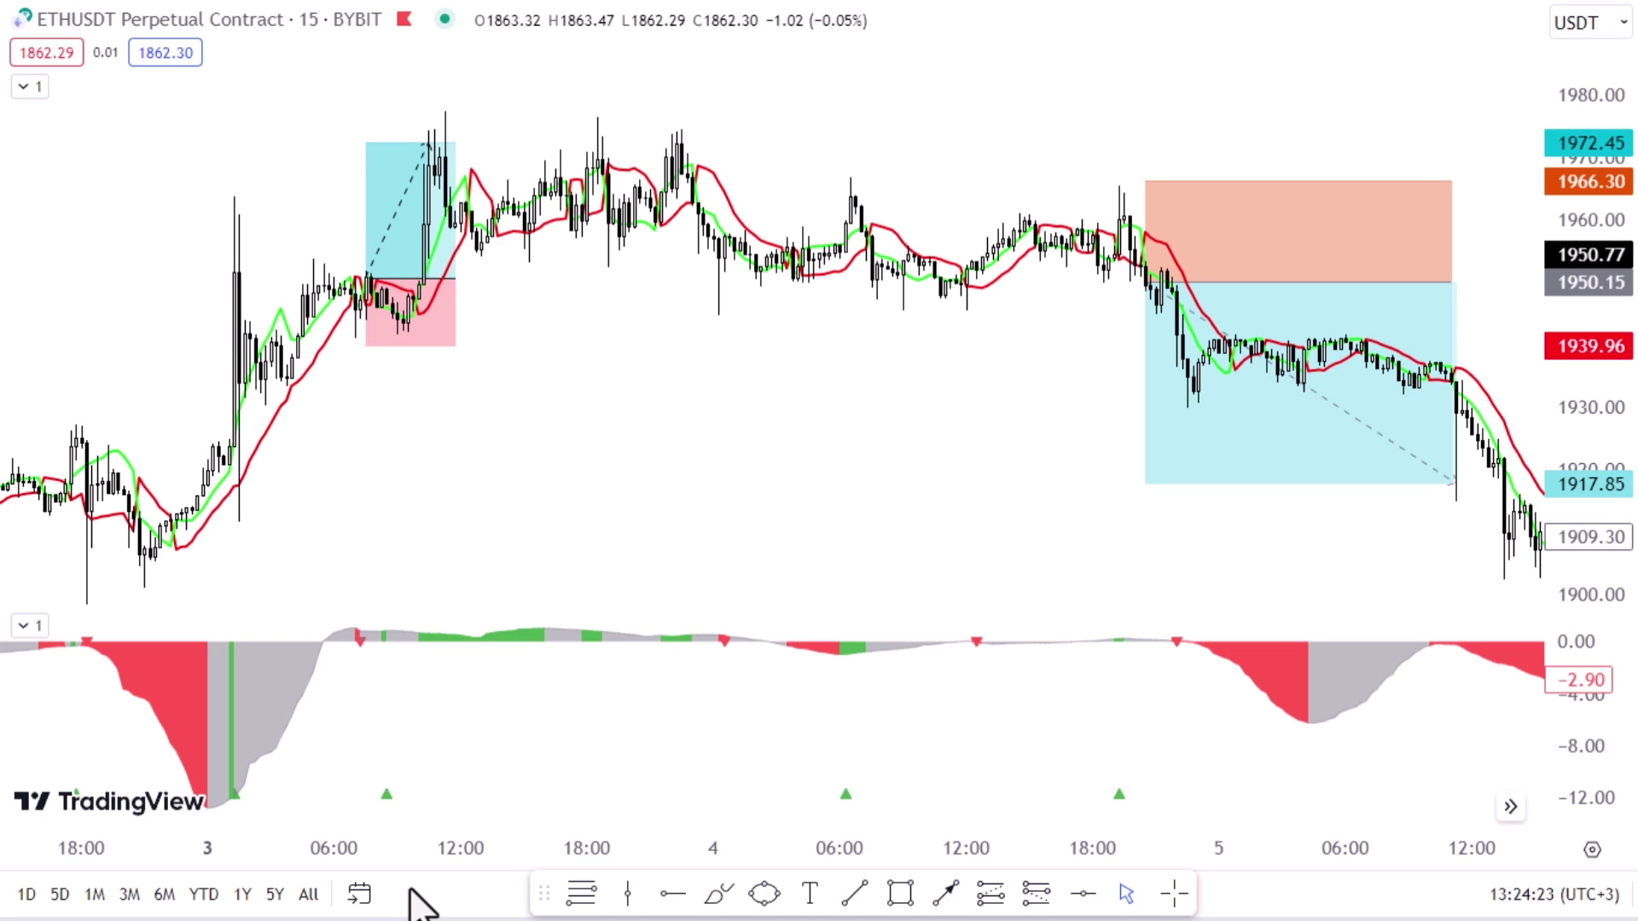
pyautogui.hscroll(20, 625, 443)
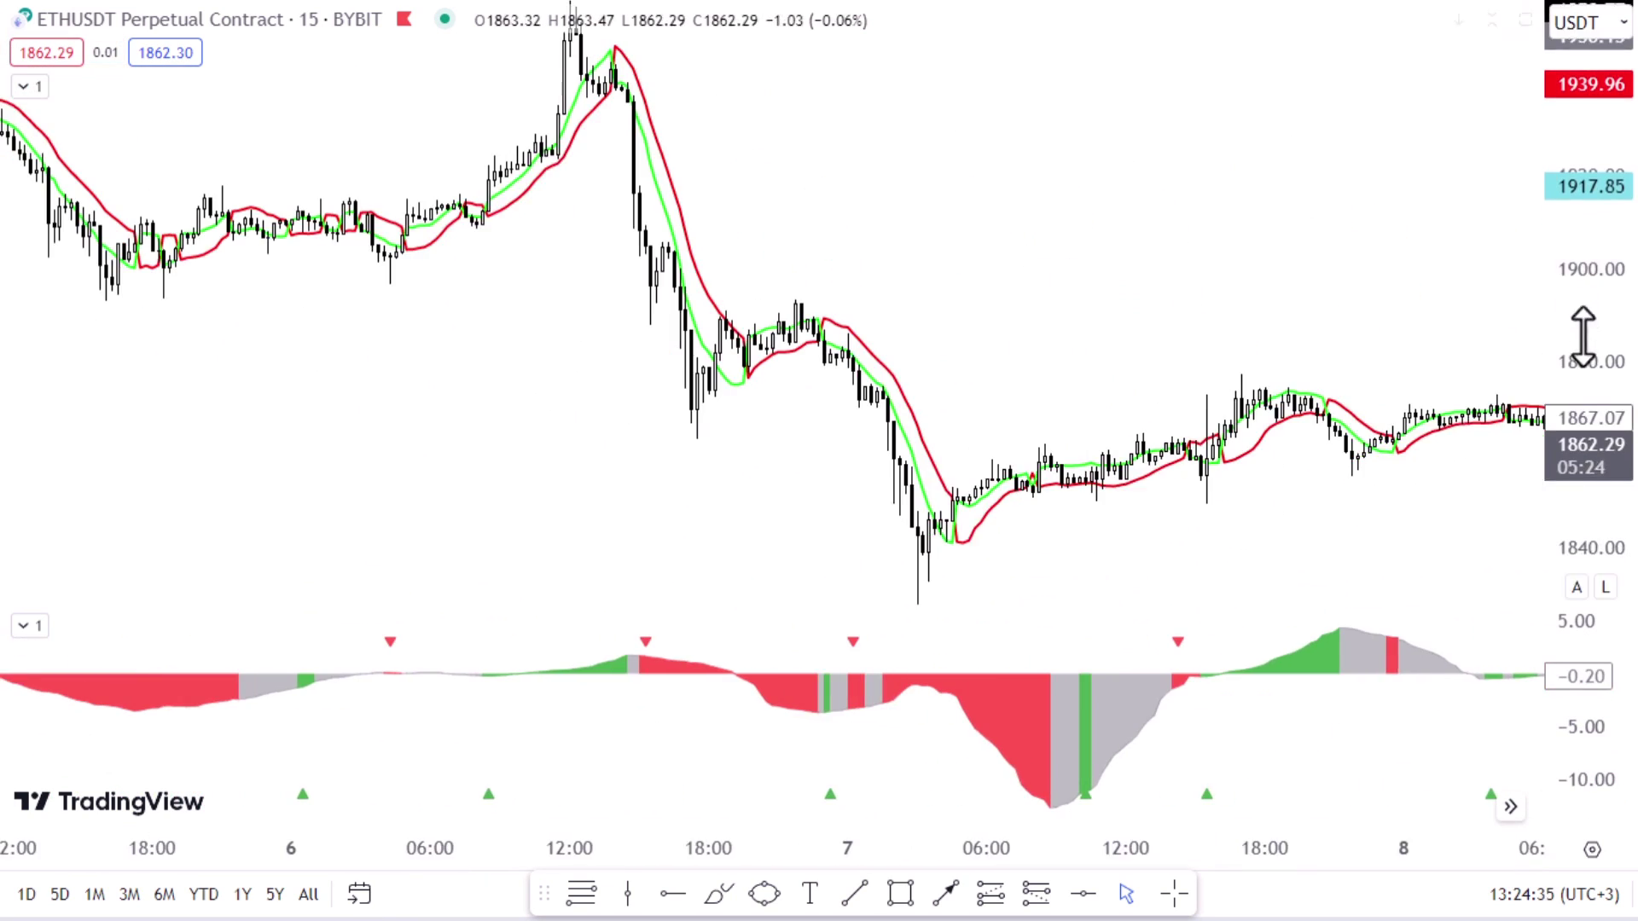
pyautogui.hscroll(-2, 578, 468)
pyautogui.hscroll(4, 435, 486)
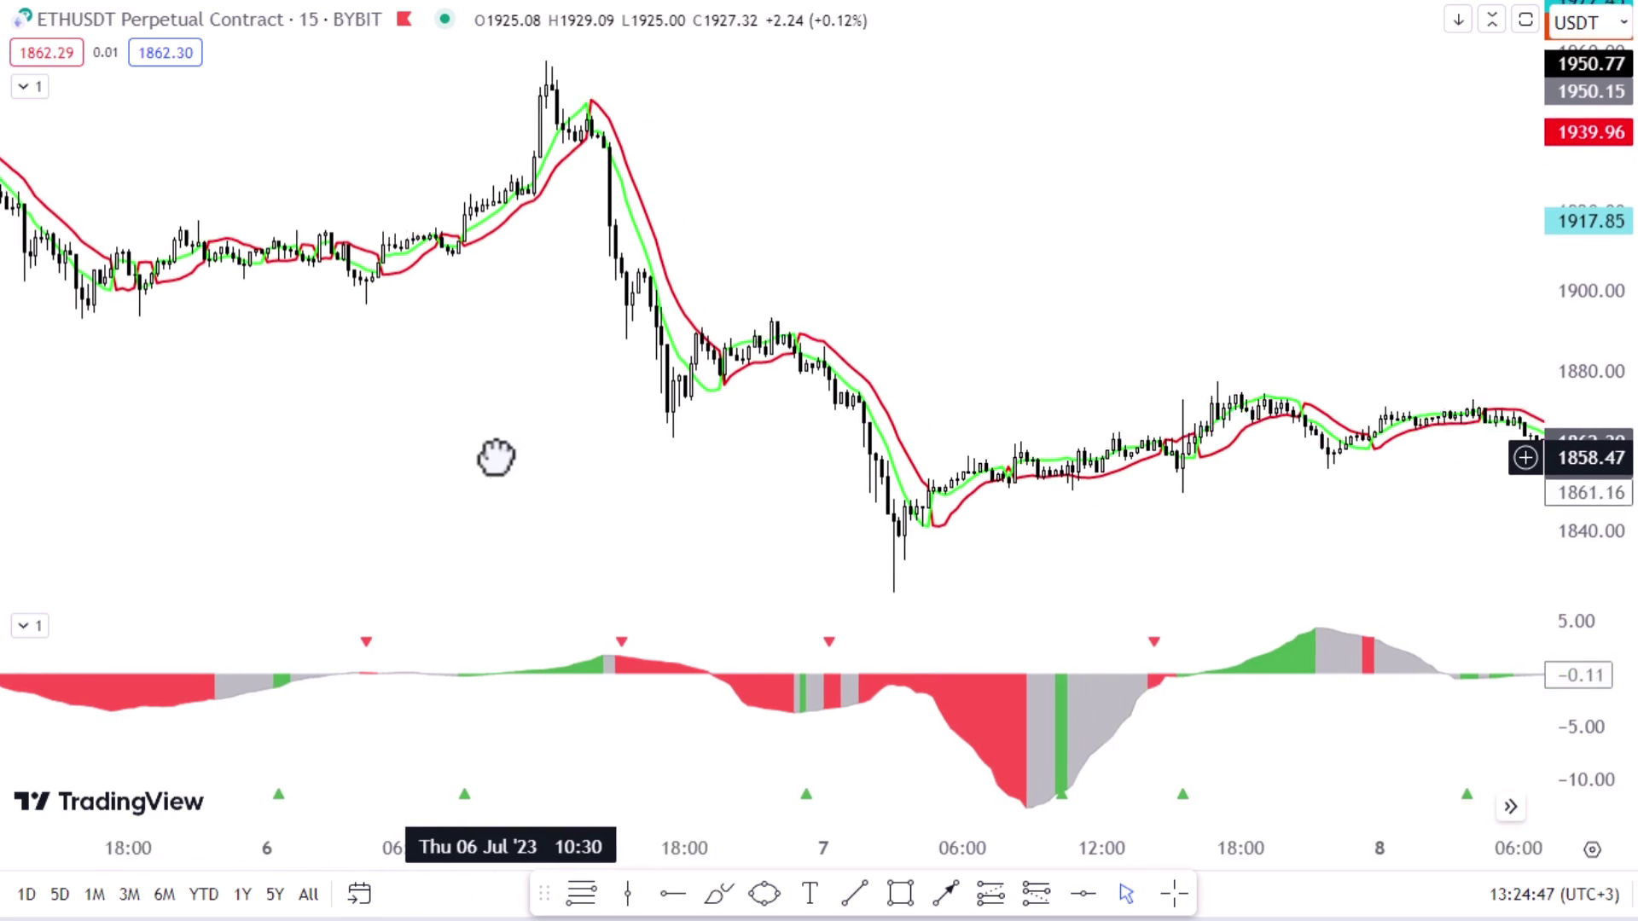
pyautogui.click(768, 366)
pyautogui.click(1070, 517)
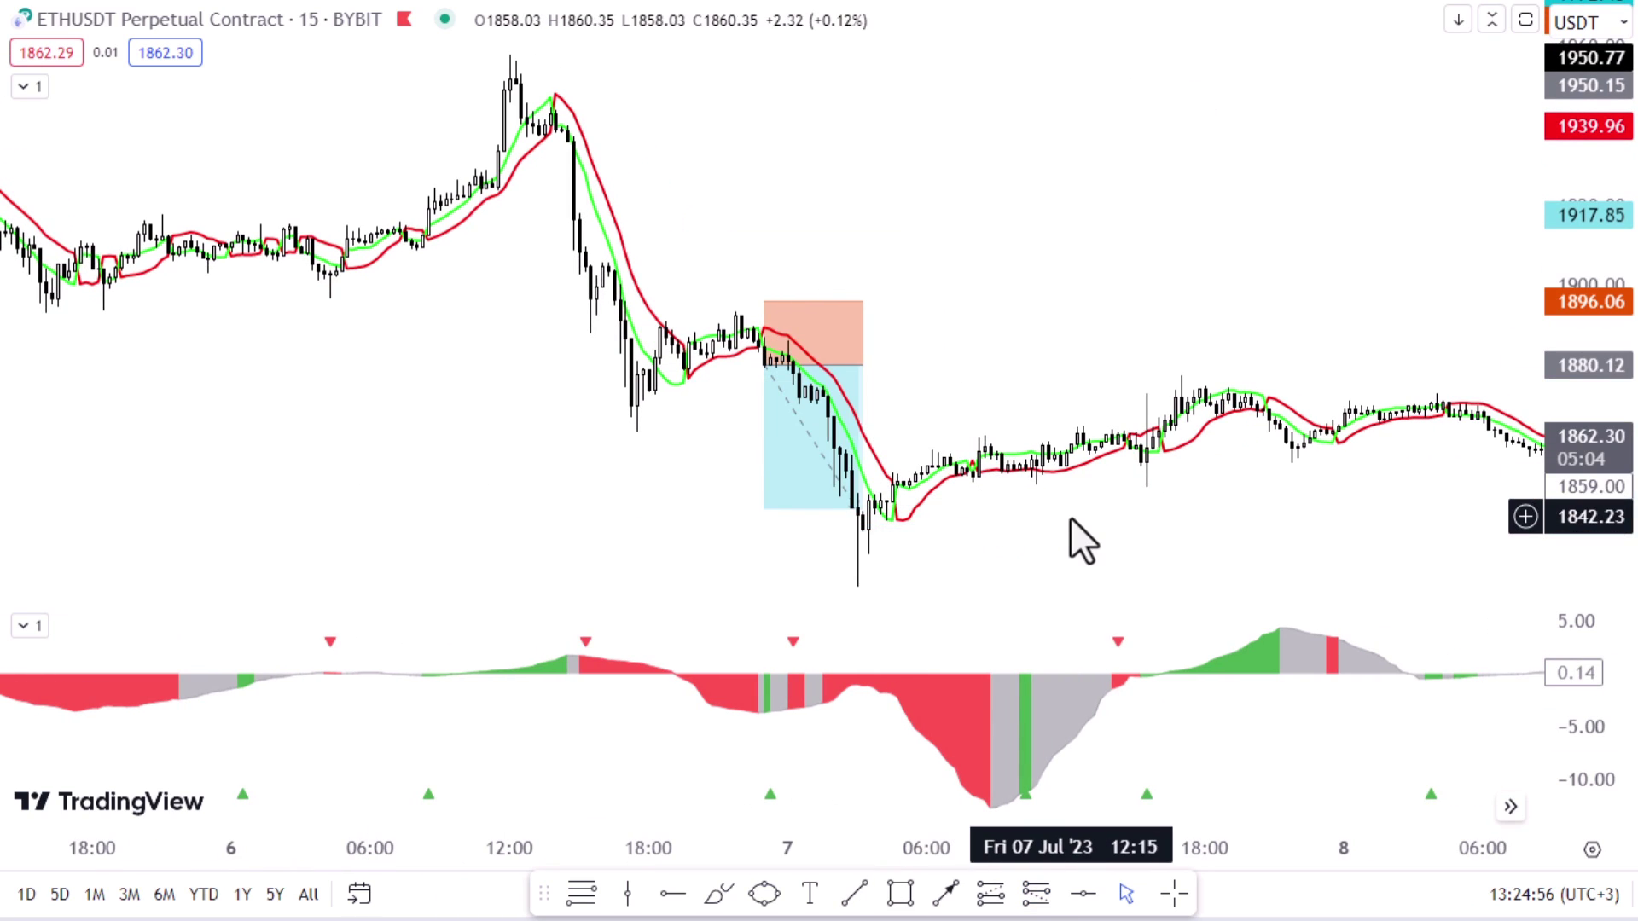
# - Review the marked trades and examine earlier price action with Volume fight signals back to 30 June
pyautogui.moveTo(1070, 517); pyautogui.dragTo(747, 531)
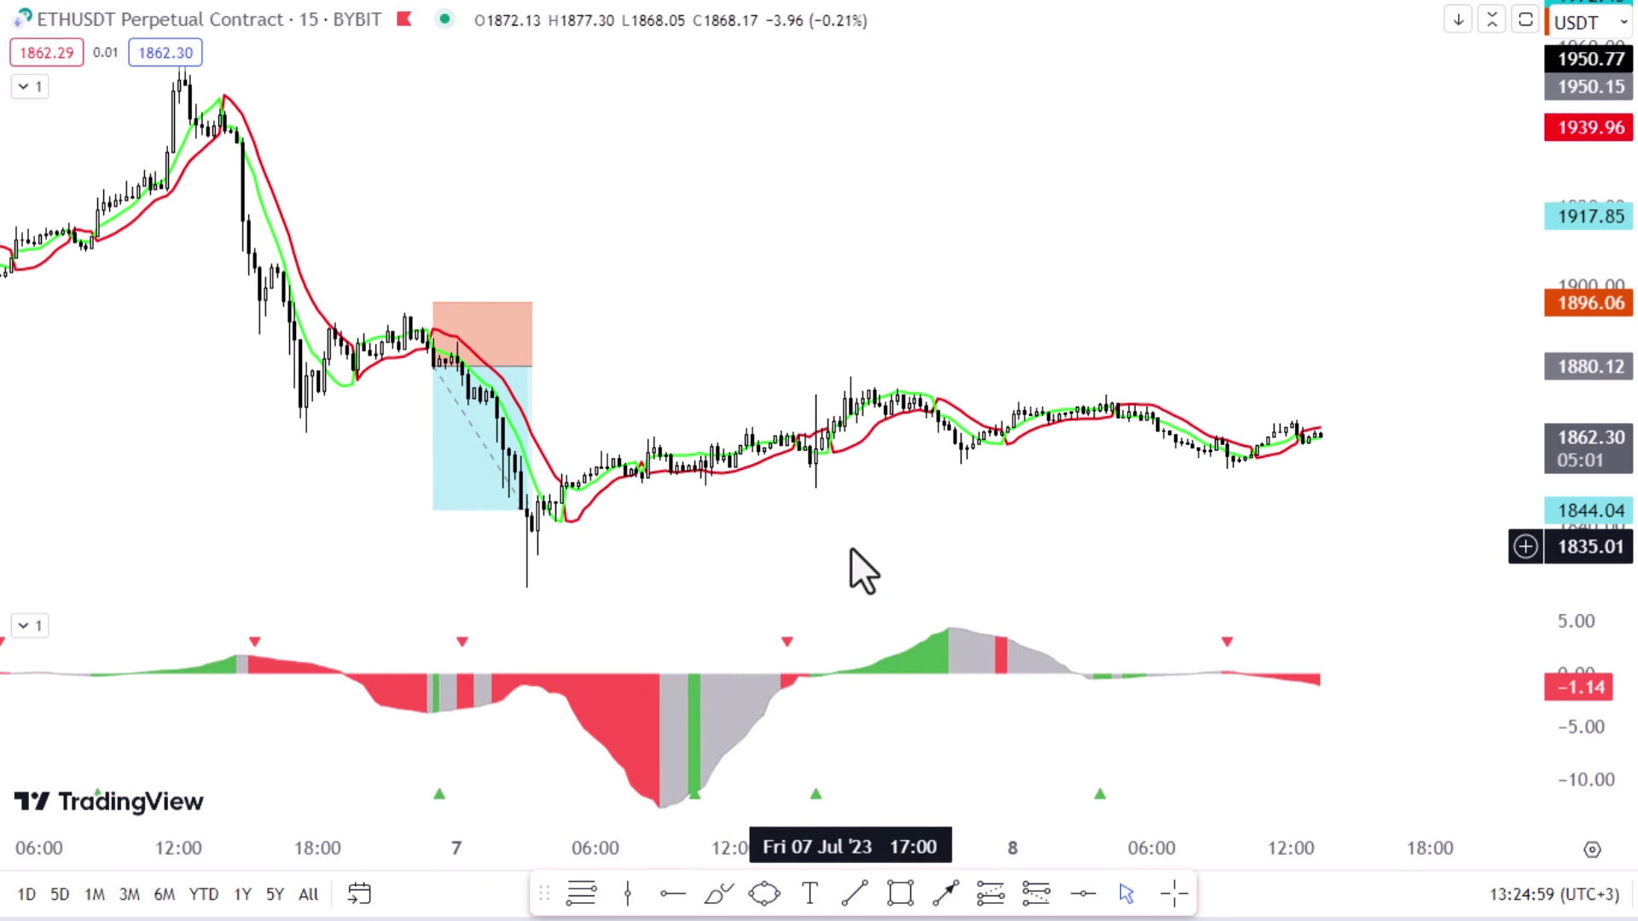
pyautogui.moveTo(845, 559); pyautogui.dragTo(1258, 541)
pyautogui.moveTo(316, 426); pyautogui.dragTo(867, 427)
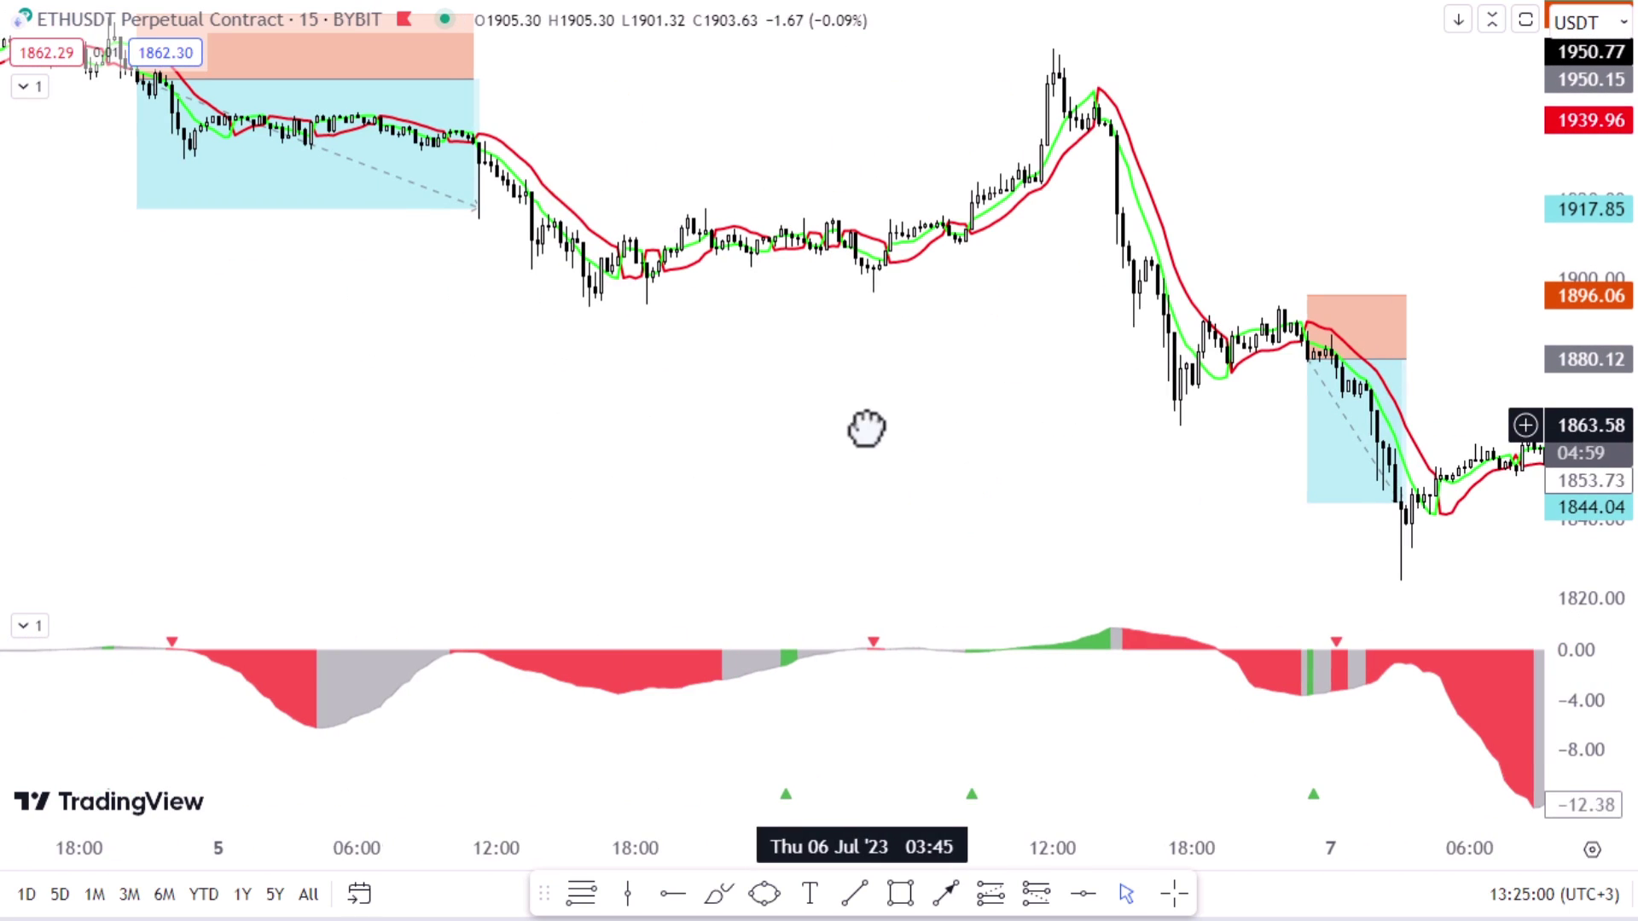
pyautogui.moveTo(293, 432); pyautogui.dragTo(1166, 512)
pyautogui.moveTo(943, 512); pyautogui.dragTo(1226, 476)
pyautogui.moveTo(432, 504); pyautogui.dragTo(1133, 428)
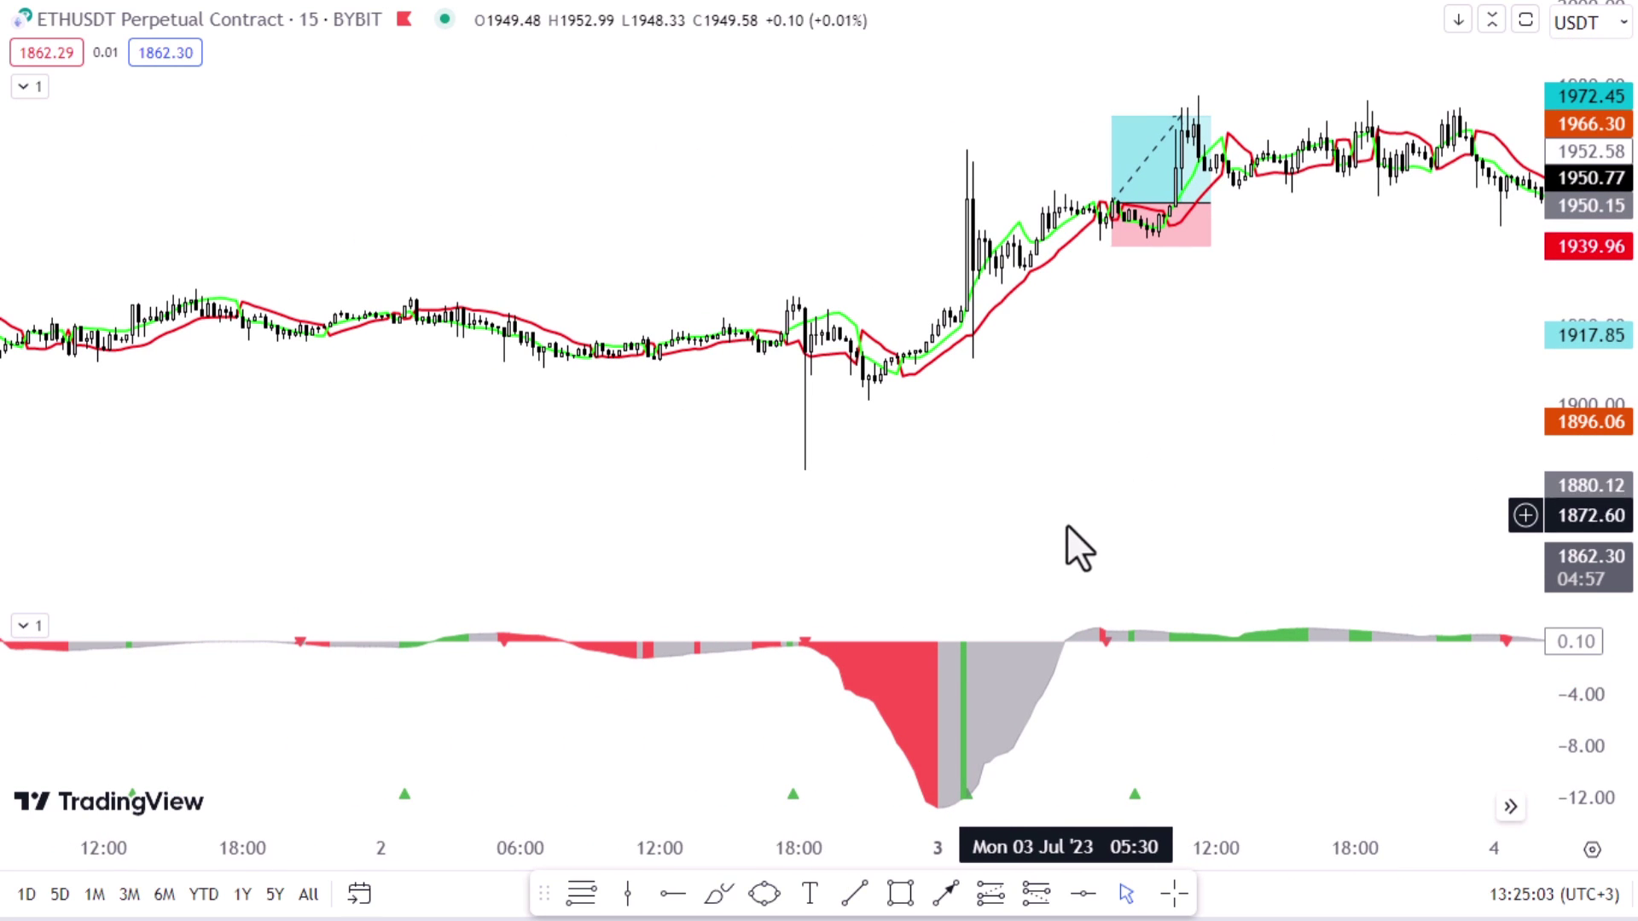
pyautogui.moveTo(990, 495); pyautogui.dragTo(1014, 492)
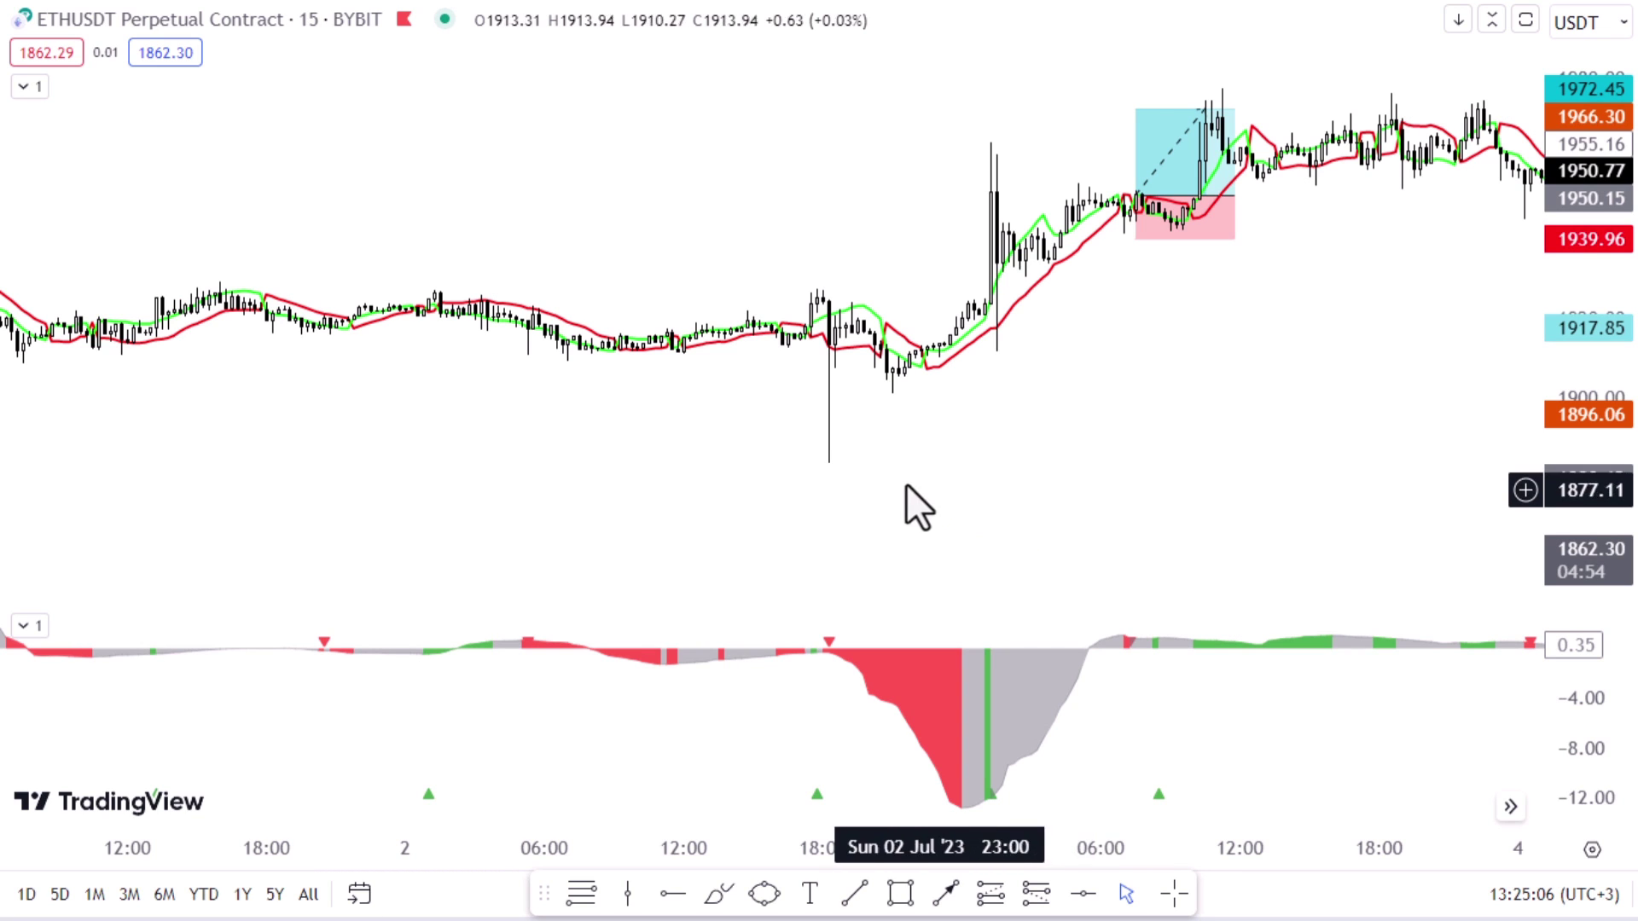
pyautogui.moveTo(910, 479); pyautogui.dragTo(1280, 471)
pyautogui.moveTo(519, 475); pyautogui.dragTo(1243, 432)
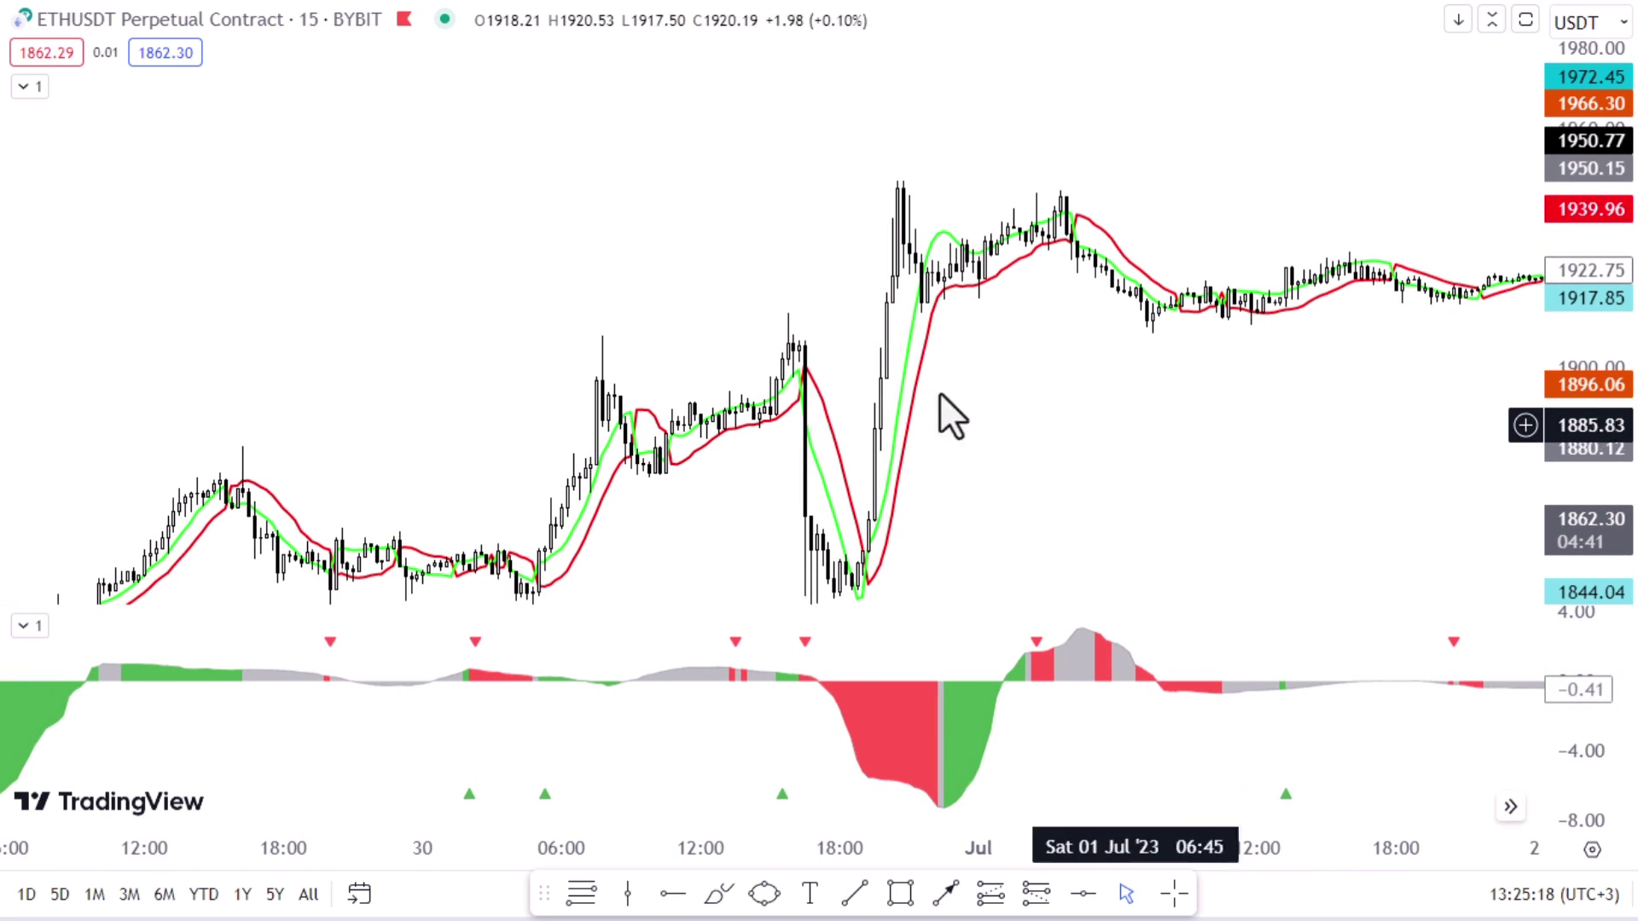
pyautogui.moveTo(522, 350); pyautogui.dragTo(887, 324)
pyautogui.moveTo(687, 381); pyautogui.dragTo(794, 146)
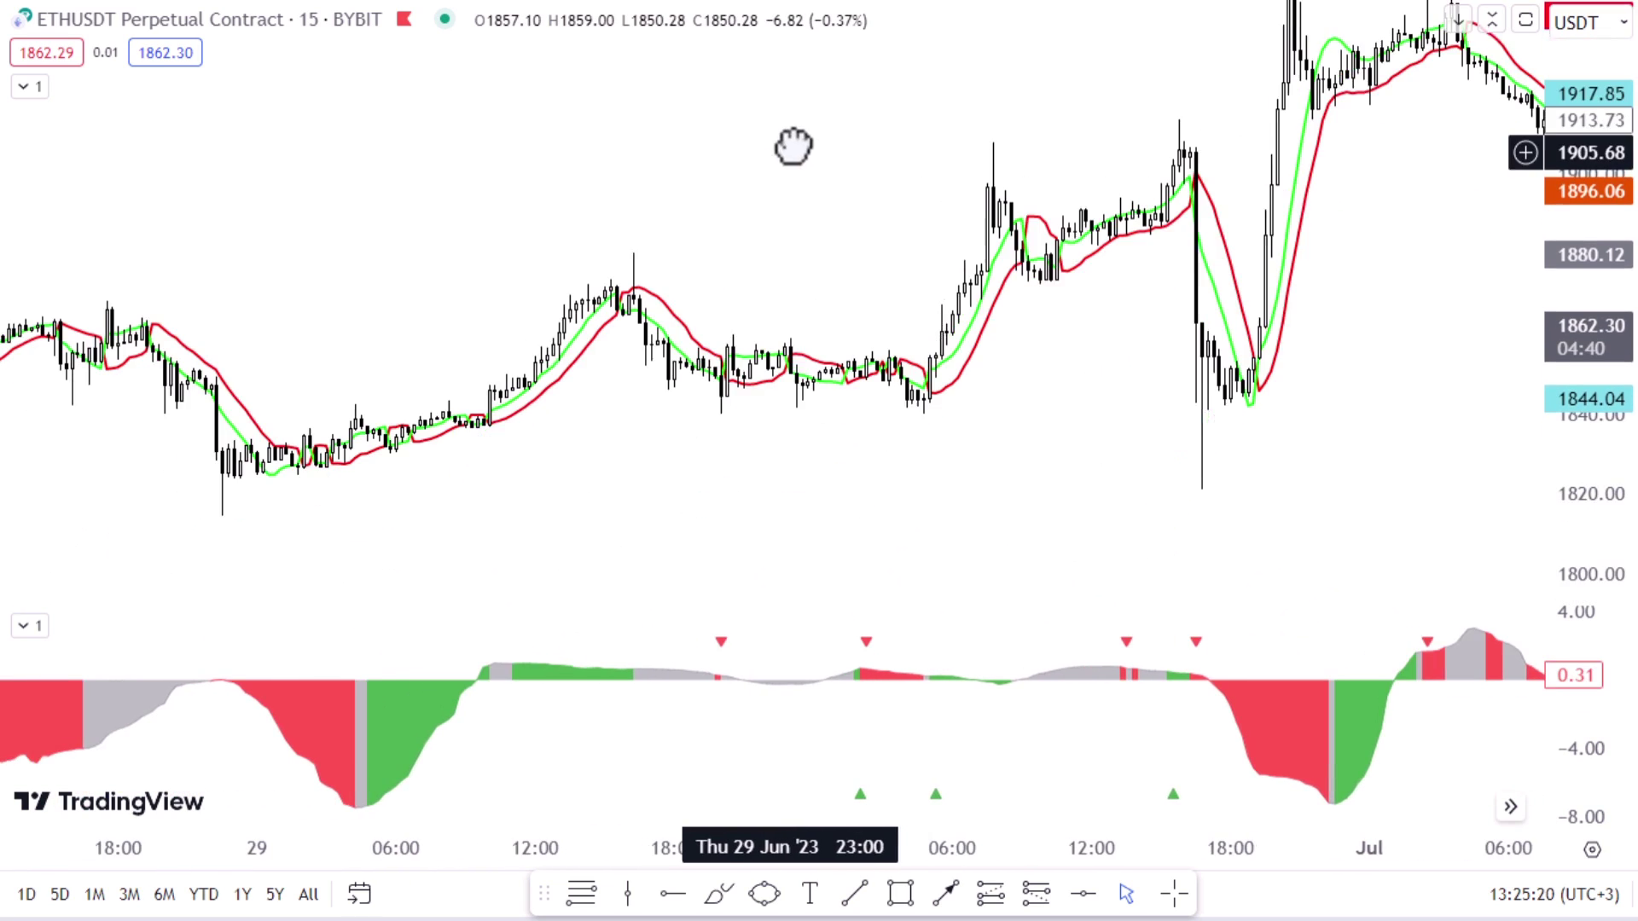
pyautogui.moveTo(987, 366); pyautogui.dragTo(485, 467)
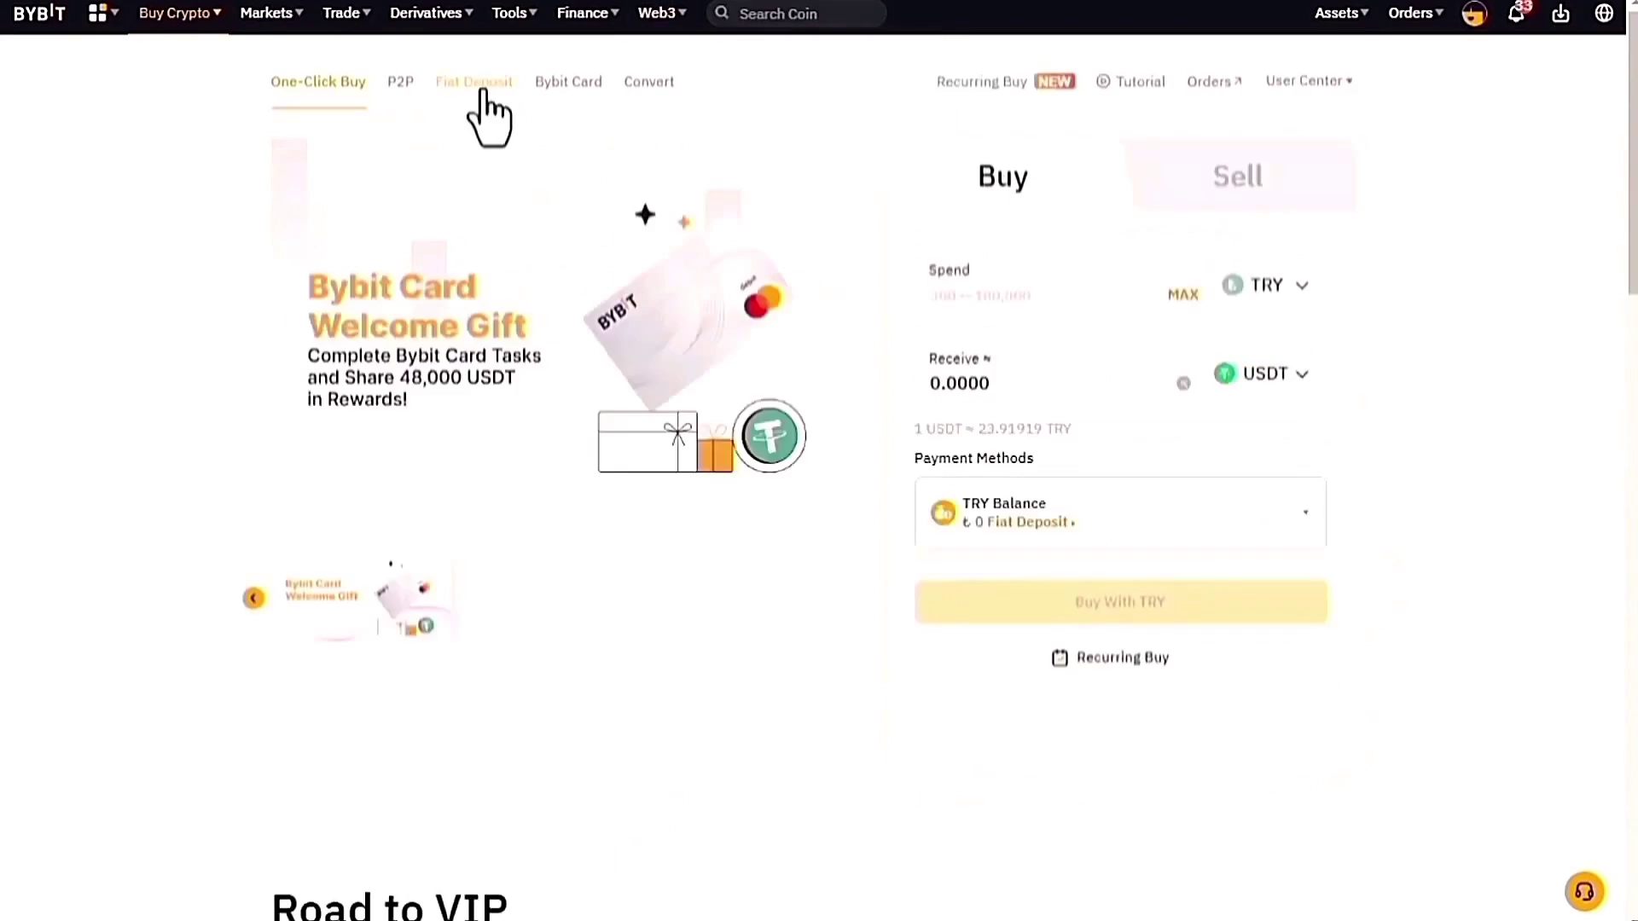
# - In Bybit, view the fiat deposit page, and on One-Click Buy choose TRY Balance as payment method with a spend of 100
pyautogui.click(473, 81)
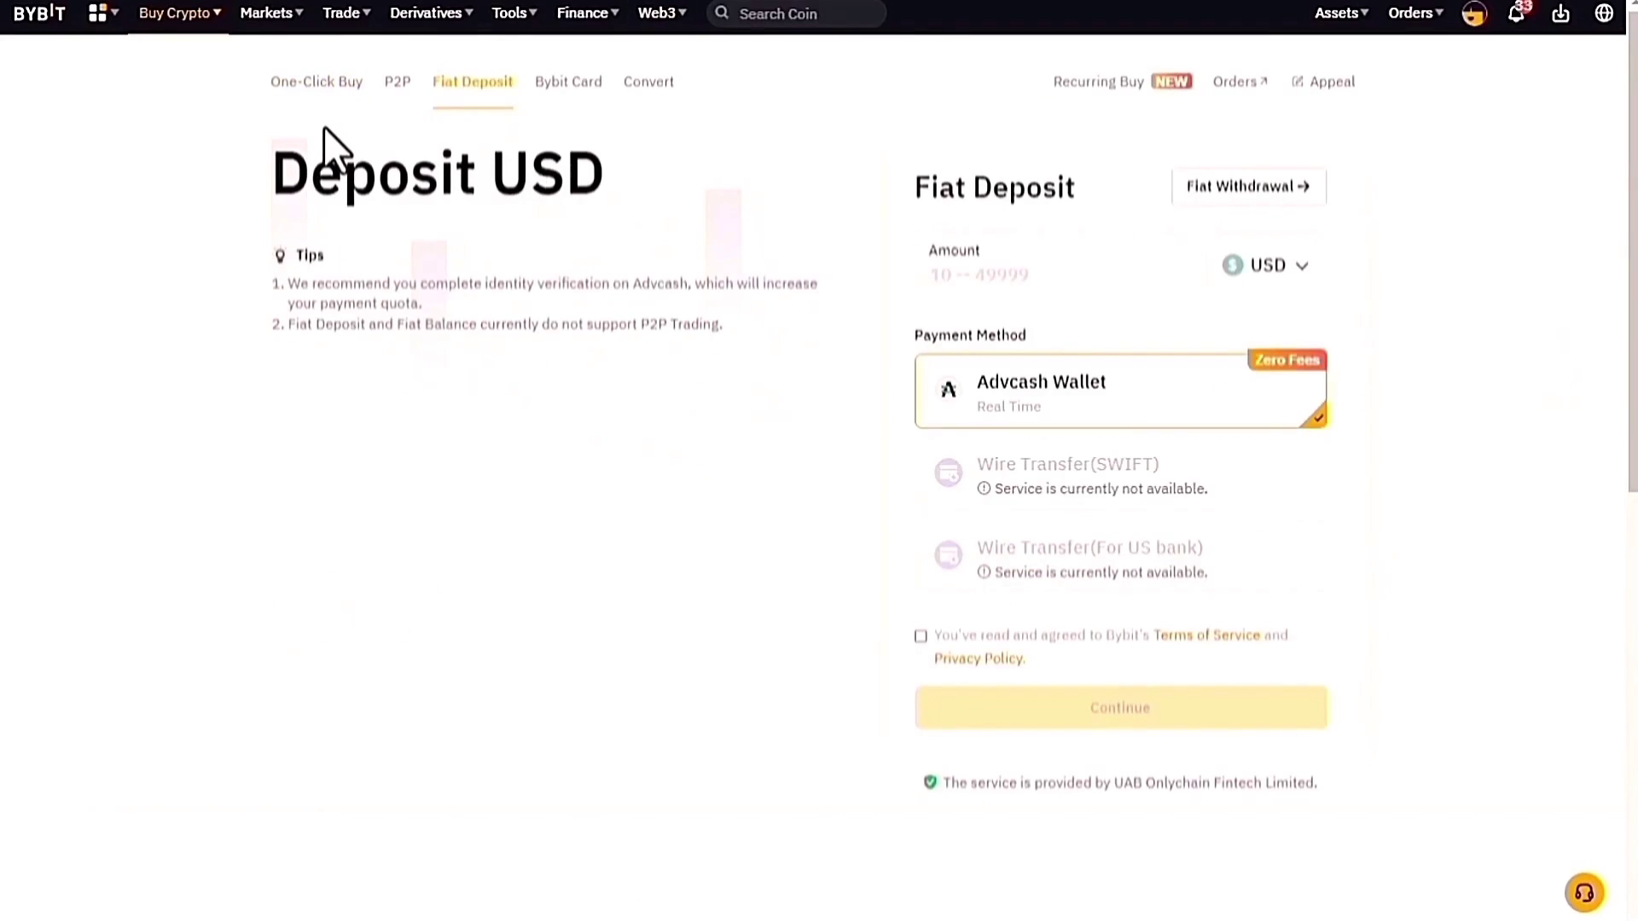
pyautogui.click(315, 85)
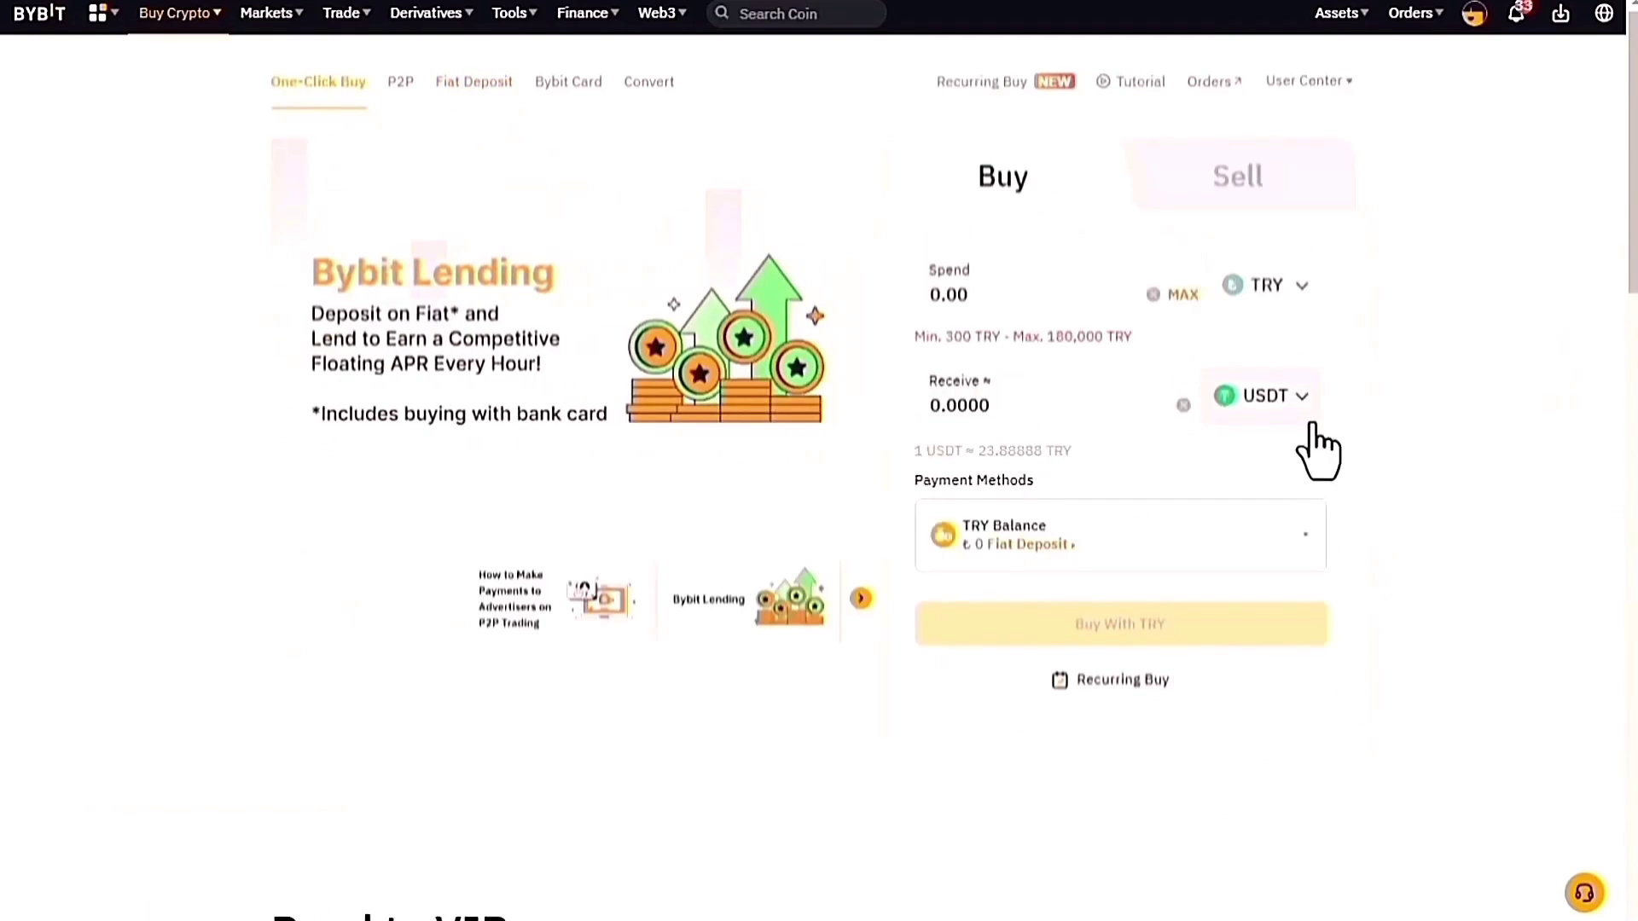
pyautogui.click(1304, 545)
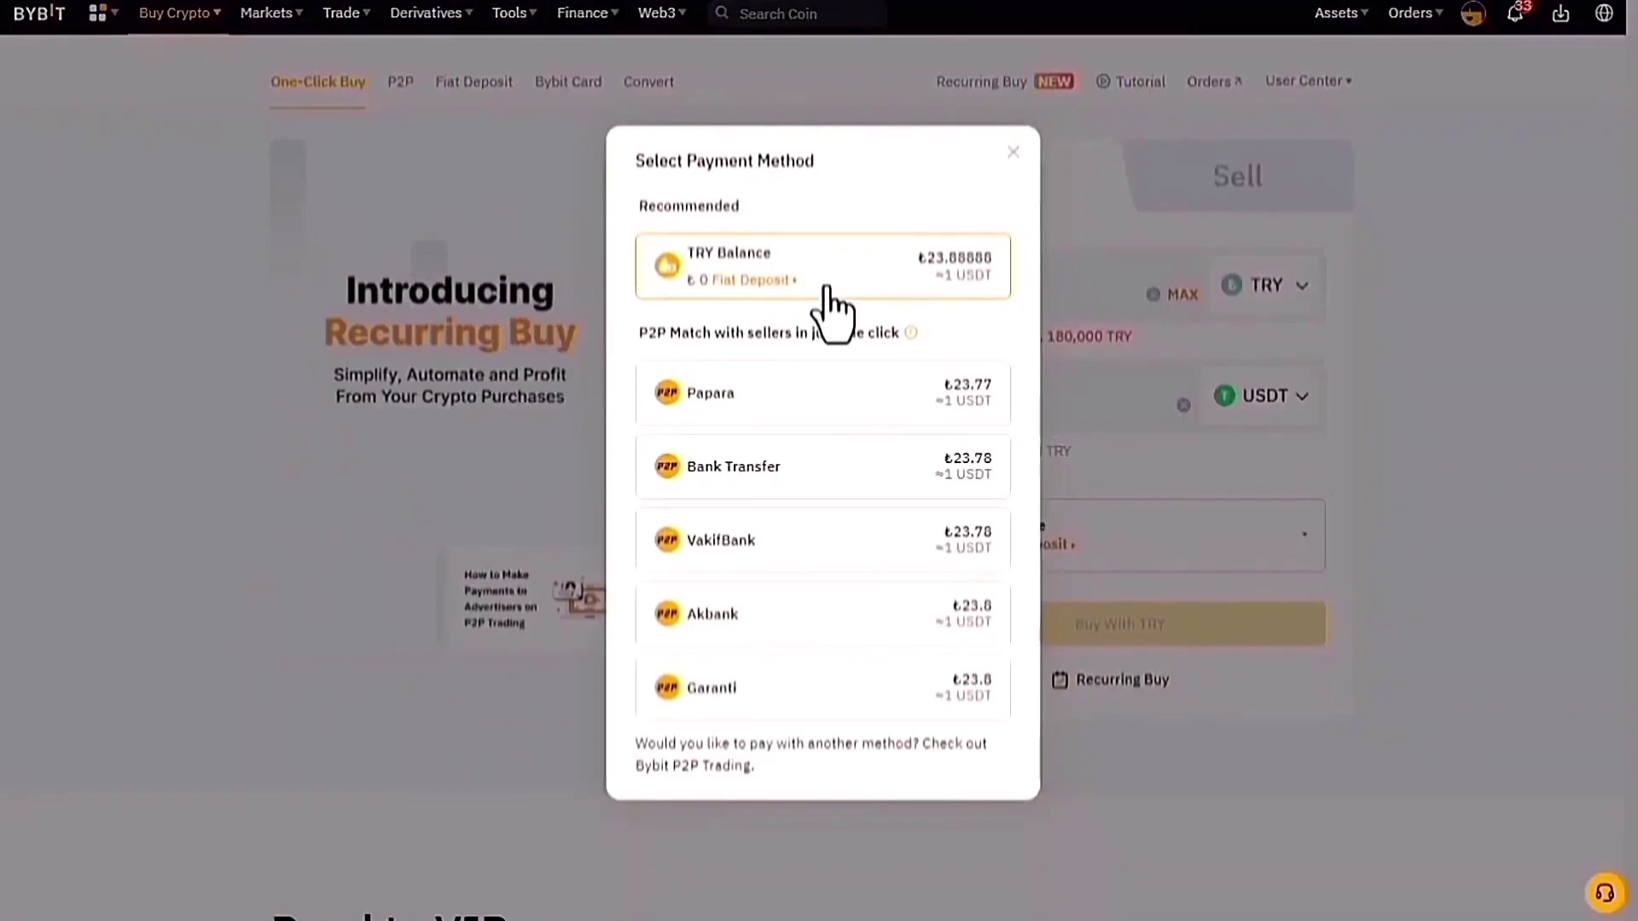
pyautogui.click(789, 285)
pyautogui.write('100')
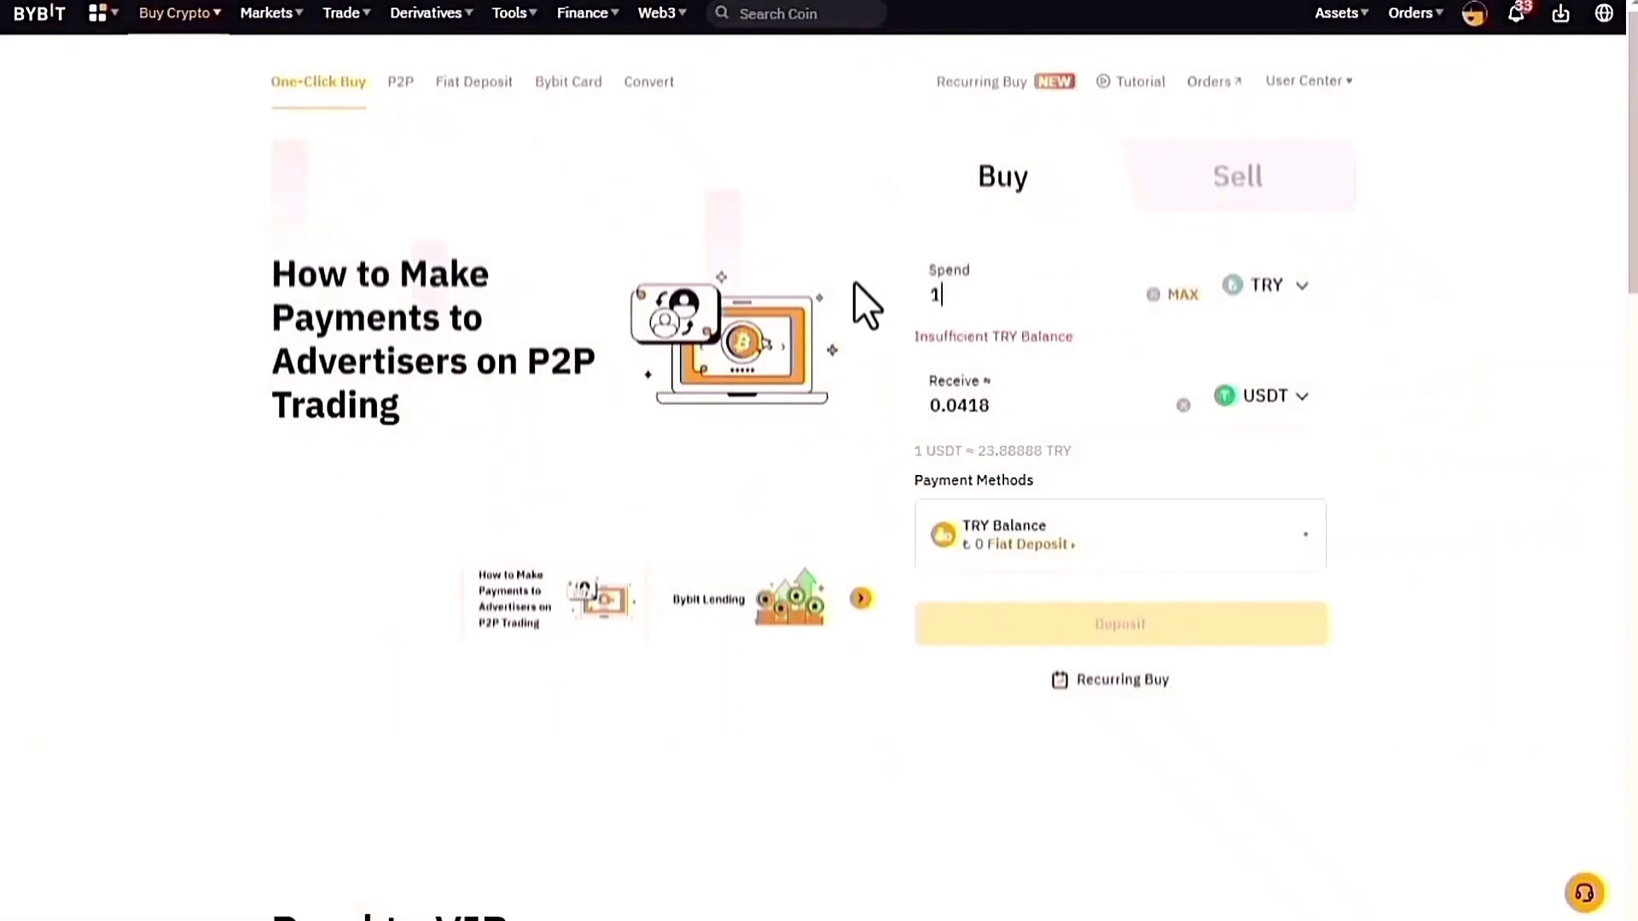
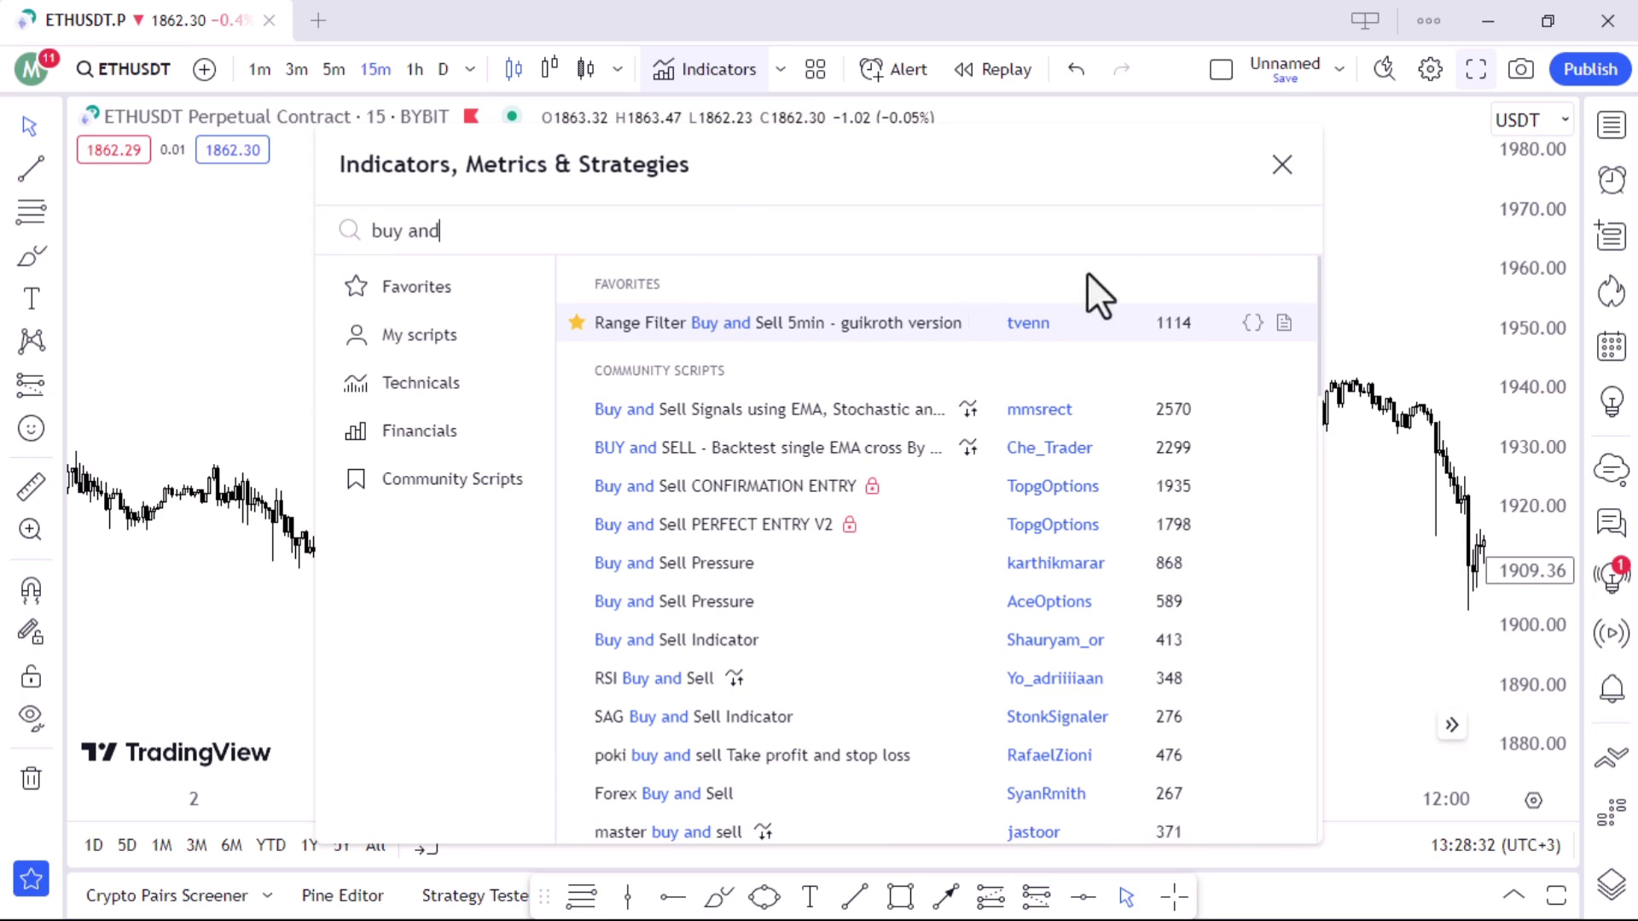
# - Add the Range Filter Buy and Sell 5min - guikroth version indicator to the ETHUSDT chart and review its signals back to 29 June
pyautogui.click(1042, 322)
pyautogui.click(1282, 166)
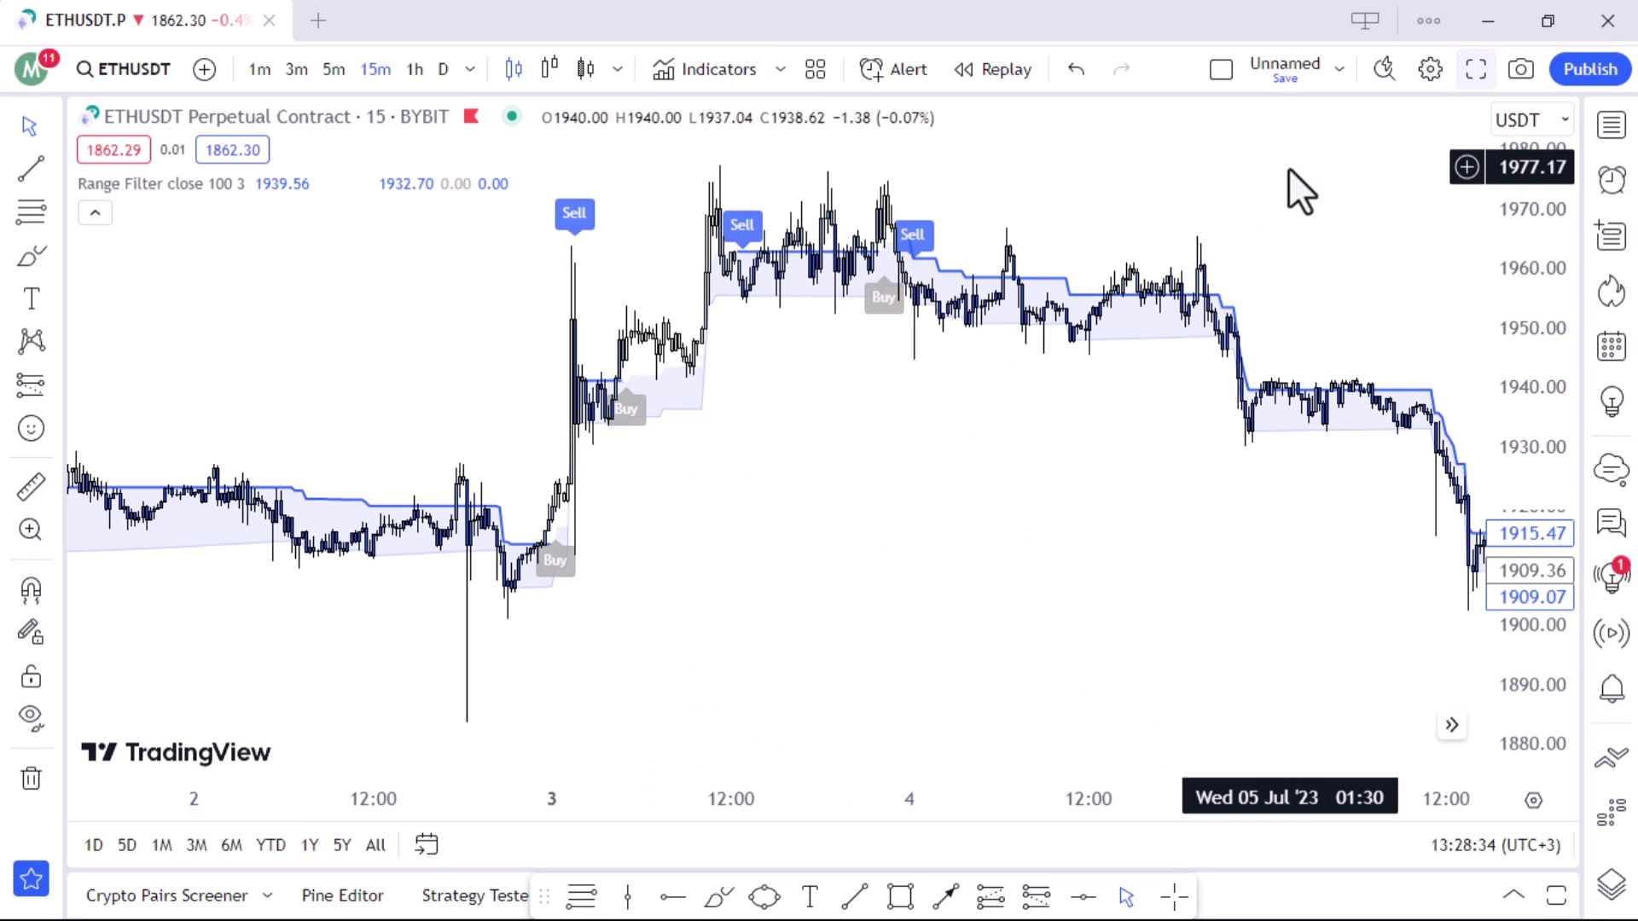
pyautogui.moveTo(811, 499); pyautogui.dragTo(1163, 521)
pyautogui.scroll(-2, 585, 539)
pyautogui.moveTo(586, 539); pyautogui.dragTo(1192, 534)
pyautogui.scroll(2, 1034, 548)
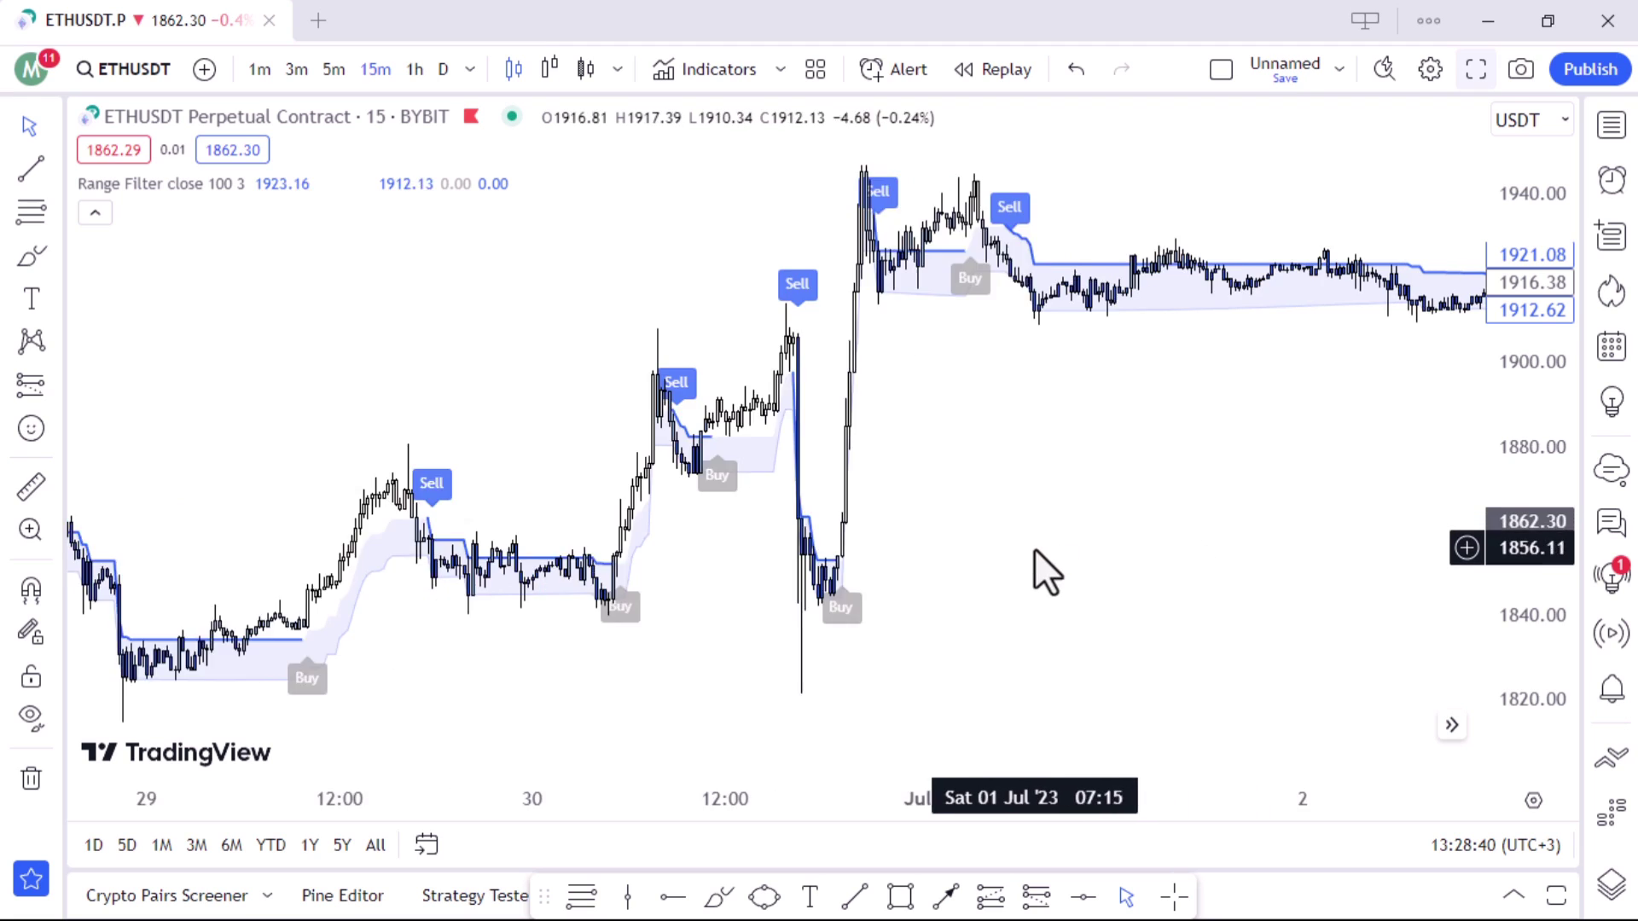
pyautogui.scroll(1, 1034, 548)
pyautogui.moveTo(990, 554); pyautogui.dragTo(1274, 539)
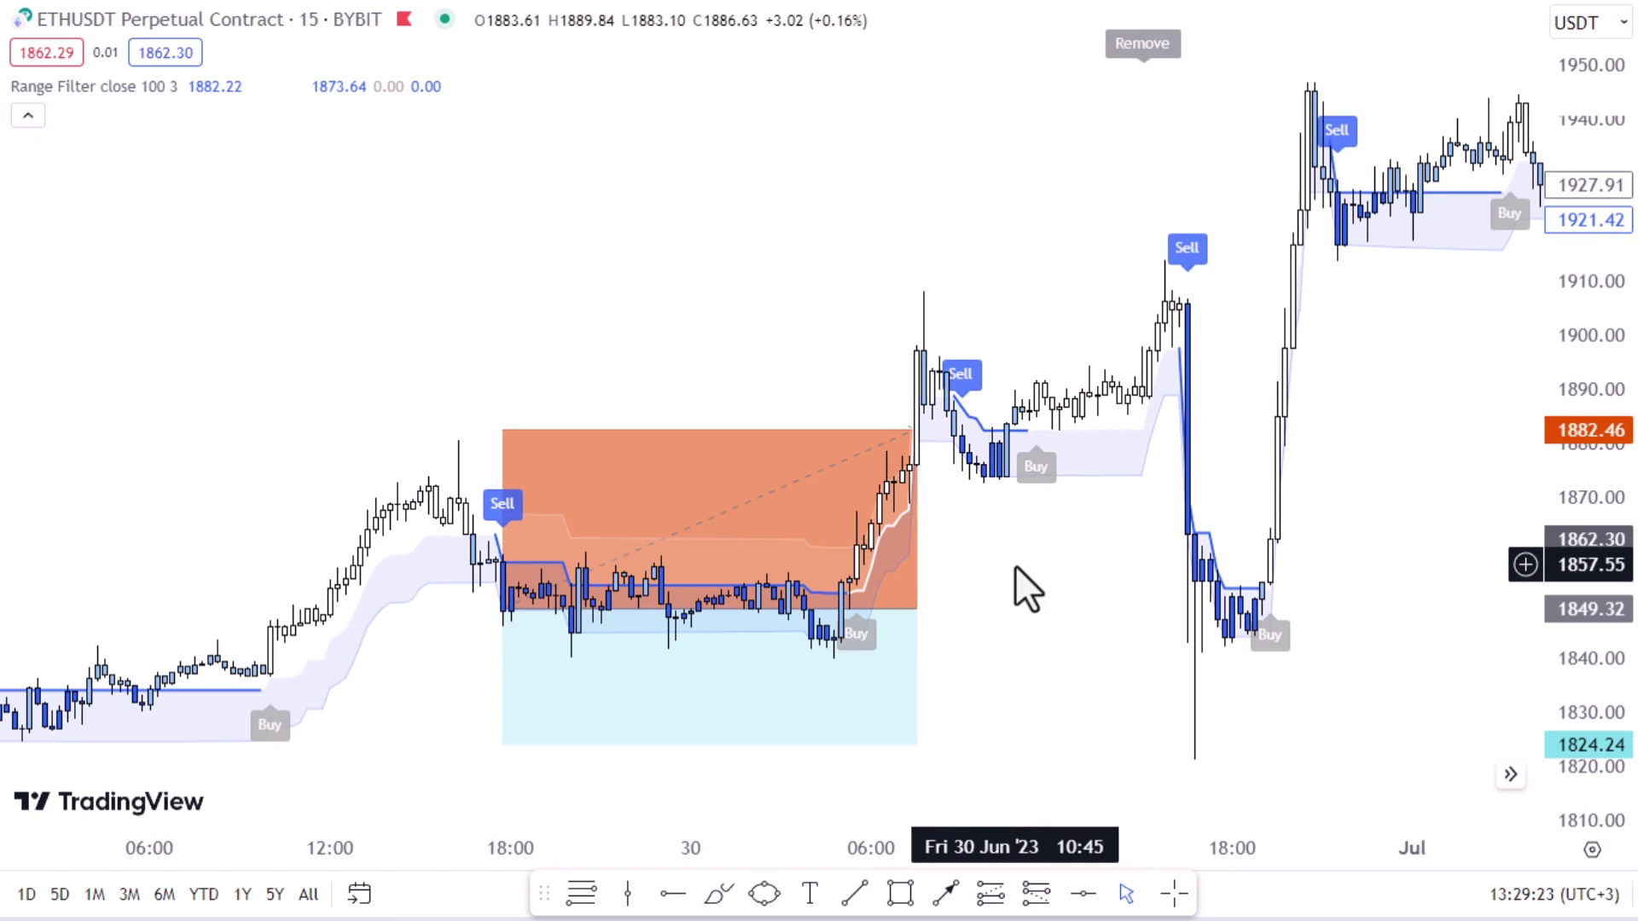
# - Add a short position at 1880.24 on the 30 June sell signal with stop 1910.26 and target 1855.16, narrowed to the following peak
pyautogui.moveTo(1023, 585); pyautogui.dragTo(631, 583)
pyautogui.click(1036, 895)
pyautogui.click(584, 441)
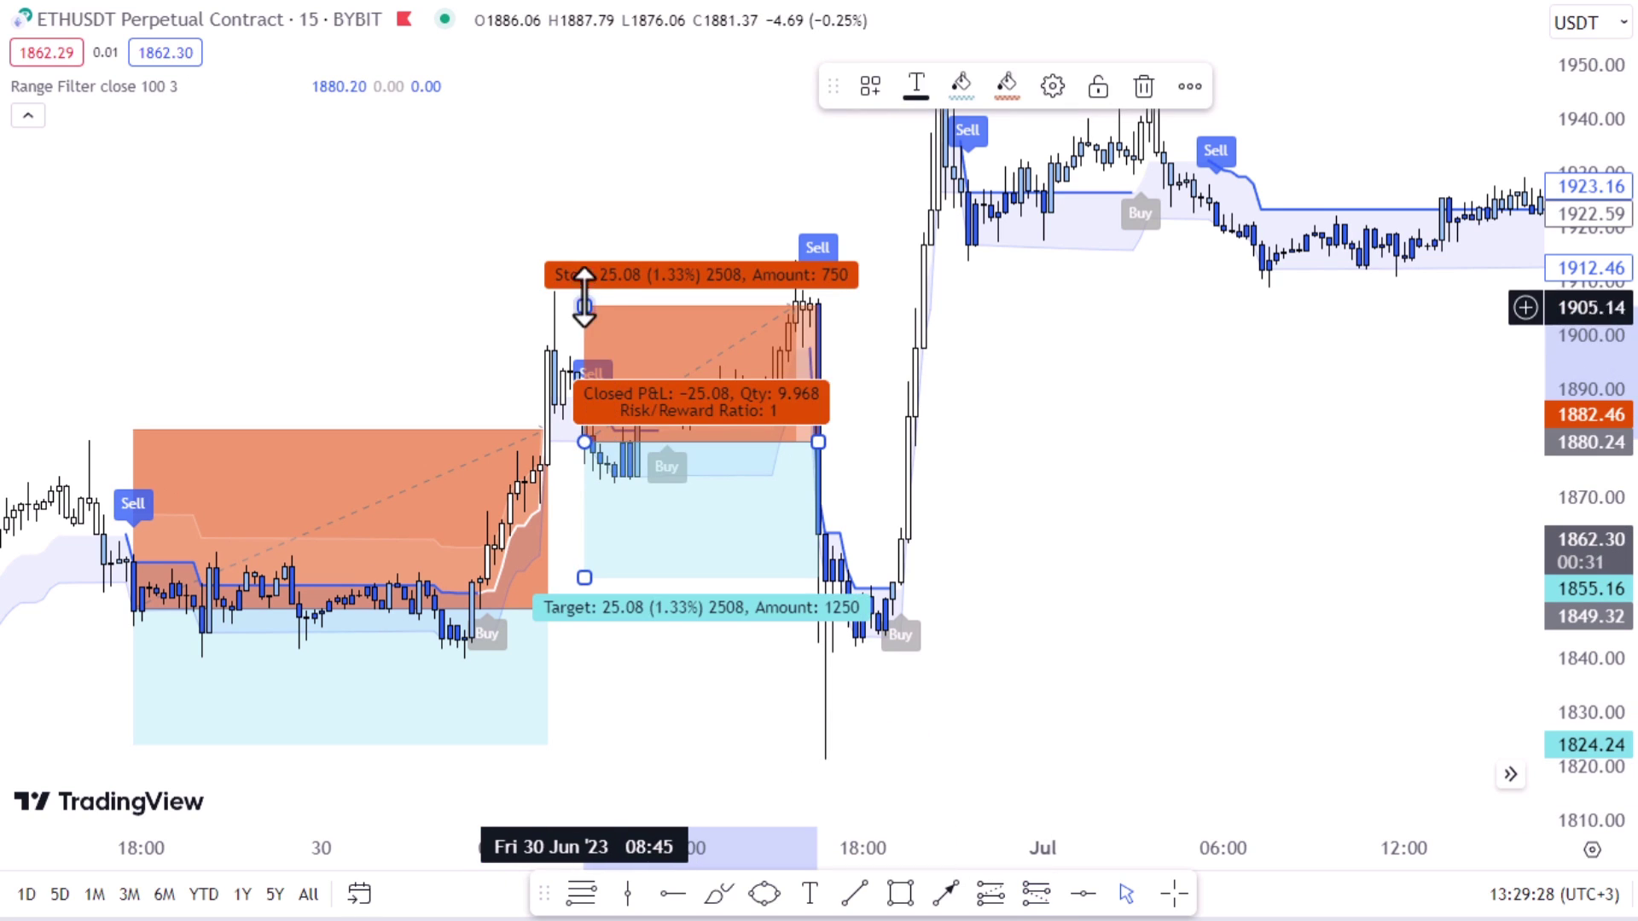
pyautogui.moveTo(584, 303); pyautogui.dragTo(576, 277)
pyautogui.moveTo(818, 441); pyautogui.dragTo(795, 441)
pyautogui.click(1075, 478)
# - Add a long position at 1939.30 on the 1 July buy signal with stop 1914.22 and target 1964.38, narrowed to the drop's end
pyautogui.hscroll(10, 1075, 477)
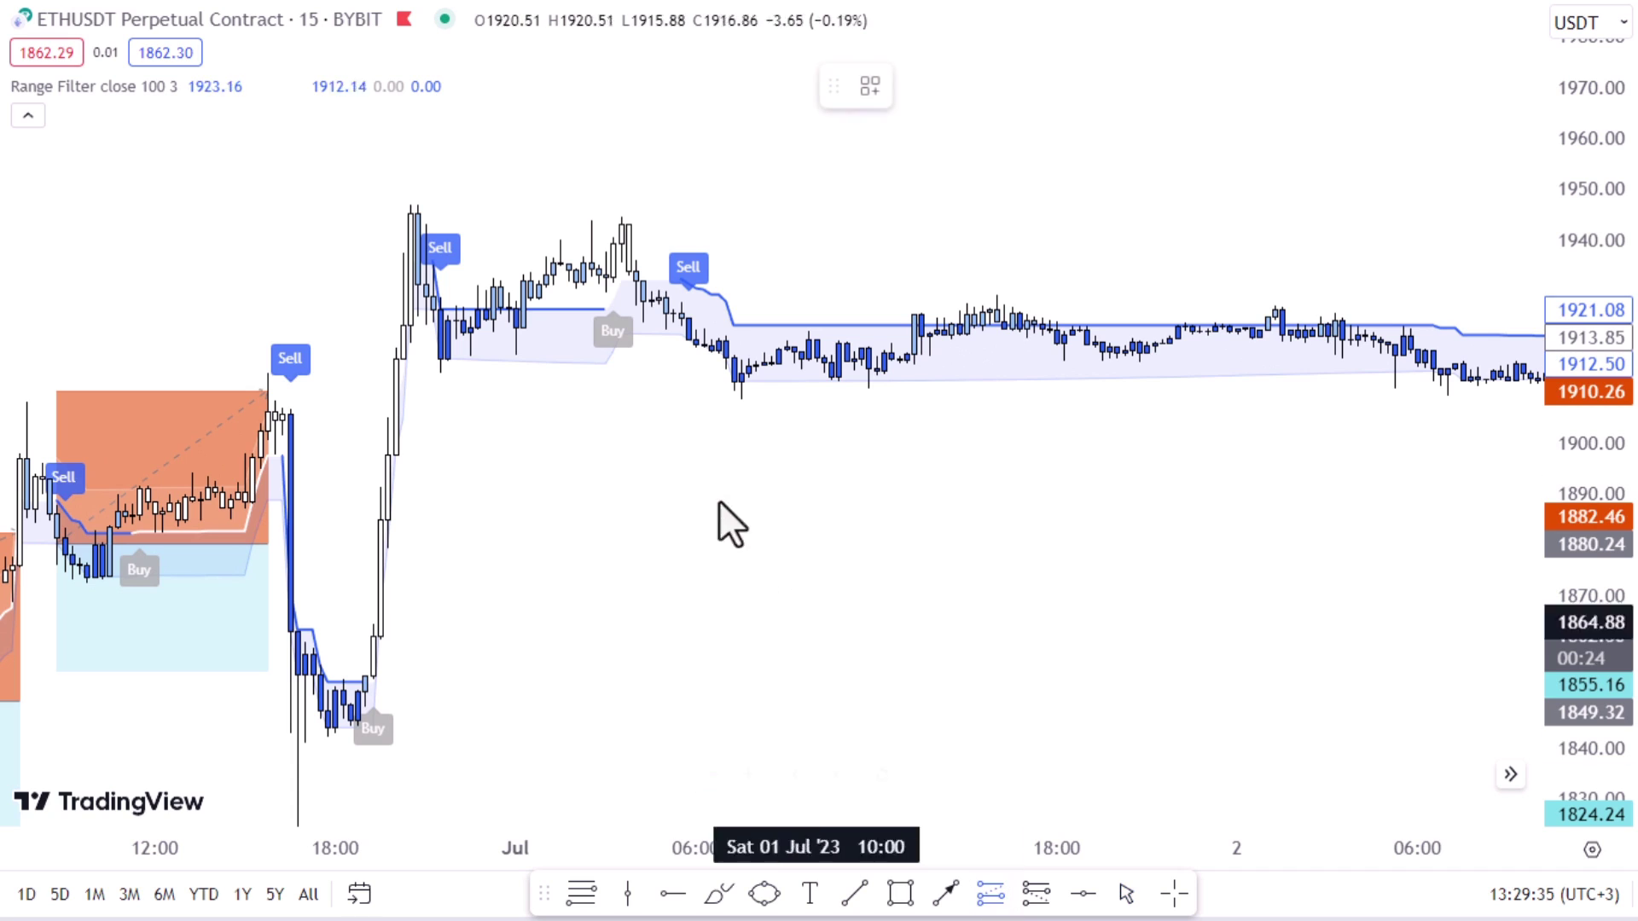
pyautogui.click(613, 244)
pyautogui.moveTo(849, 247); pyautogui.dragTo(725, 262)
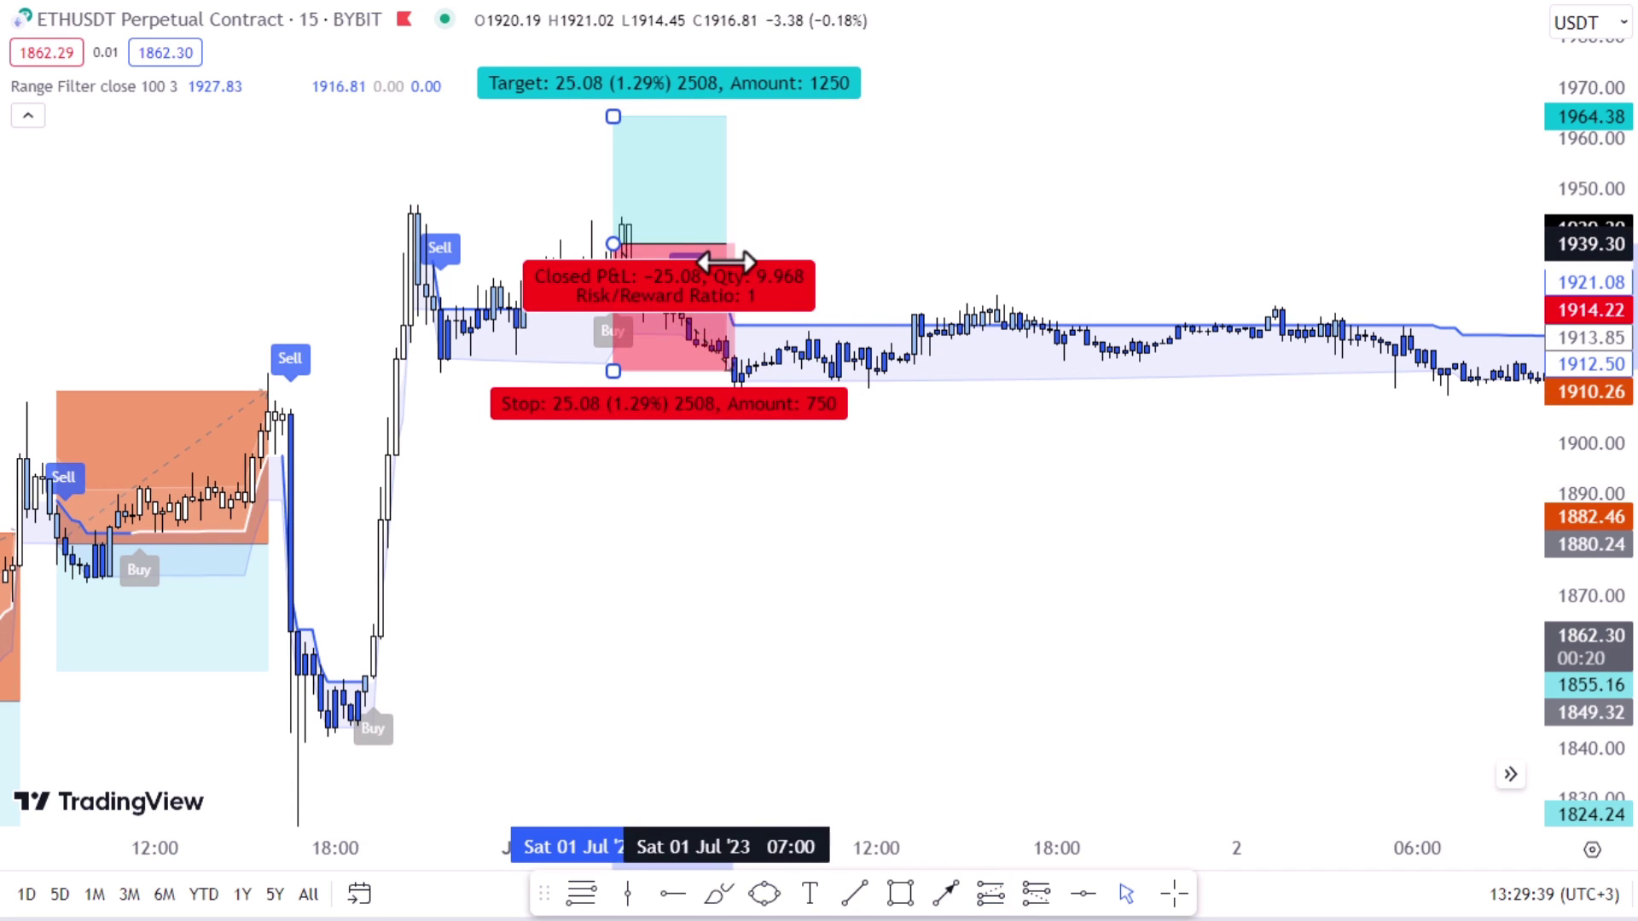
# - Add a short position at 1934.81 on the early 3 July sell signal with stop 1964.58 and target 1891.34, widened to the next rise
pyautogui.hscroll(20, 1115, 523)
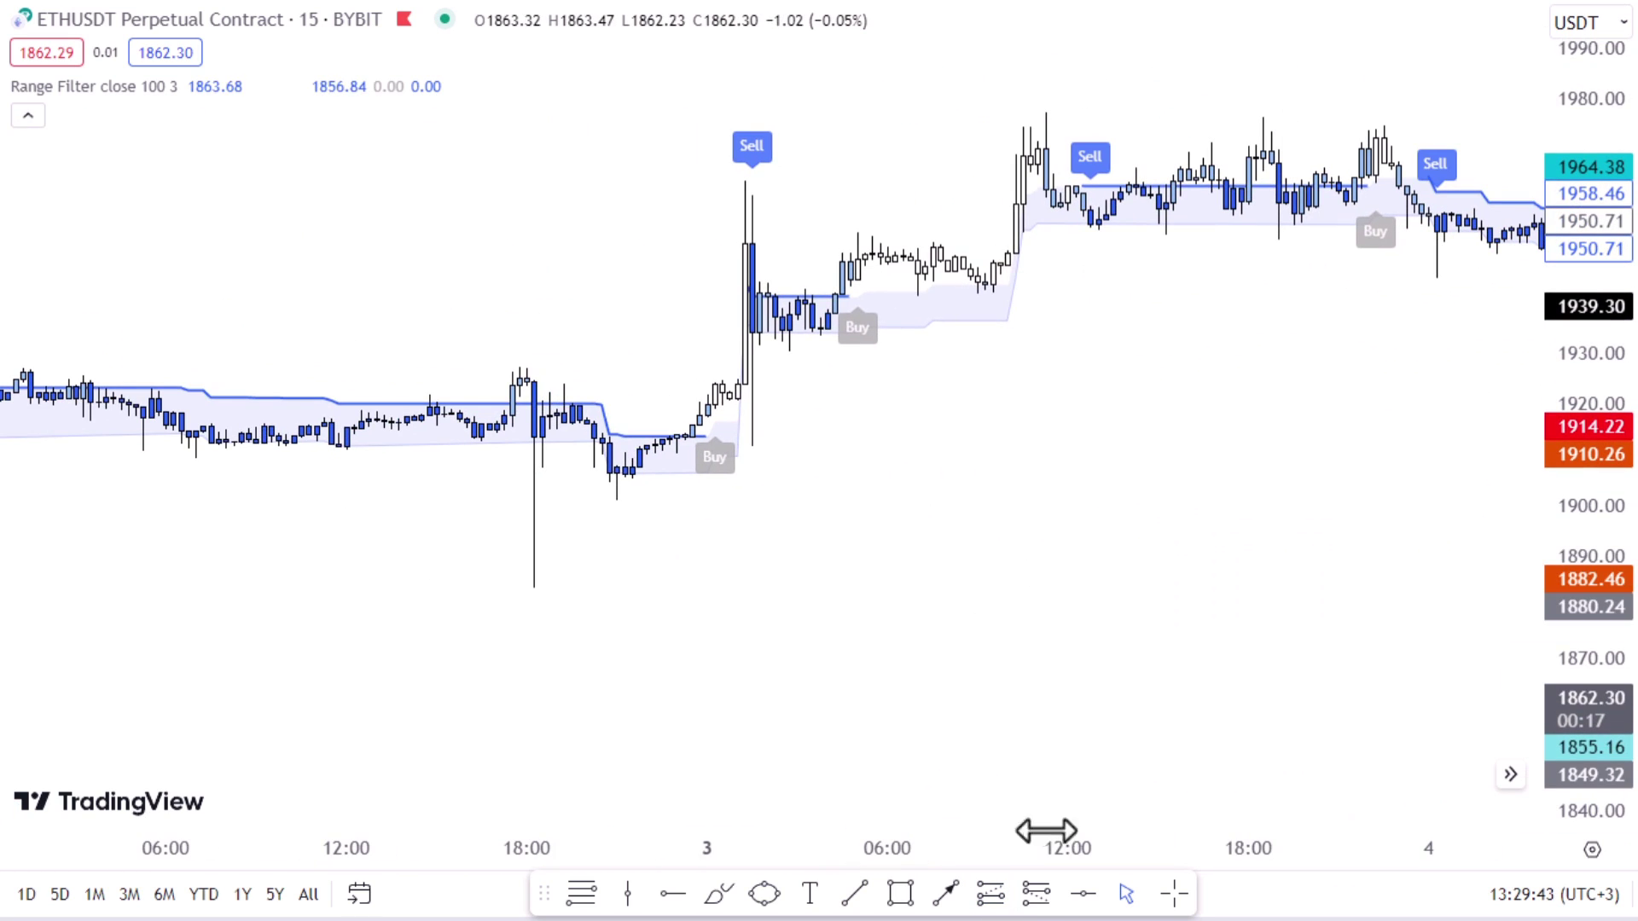
pyautogui.click(752, 329)
pyautogui.moveTo(755, 202); pyautogui.dragTo(760, 175)
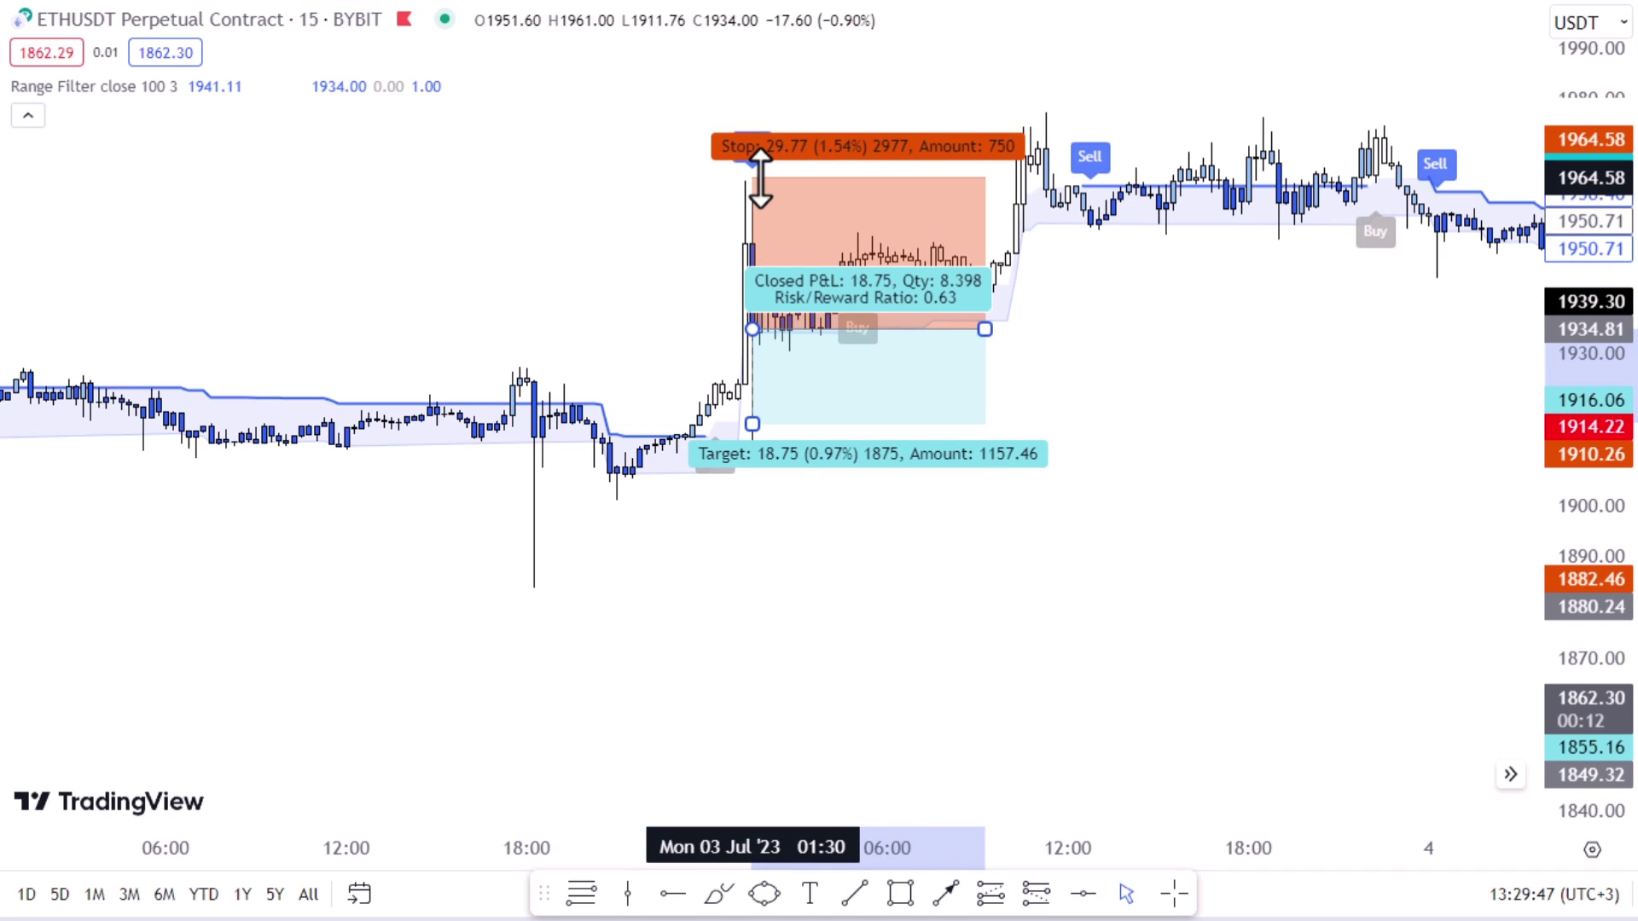
pyautogui.moveTo(985, 329); pyautogui.dragTo(1060, 330)
pyautogui.moveTo(752, 424); pyautogui.dragTo(750, 568)
# - Add a long position at 1972.61 on the late 3 July buy signal with stop 1953.86 and target 1991.36
pyautogui.hscroll(5, 1053, 486)
pyautogui.moveTo(1115, 387); pyautogui.dragTo(839, 484)
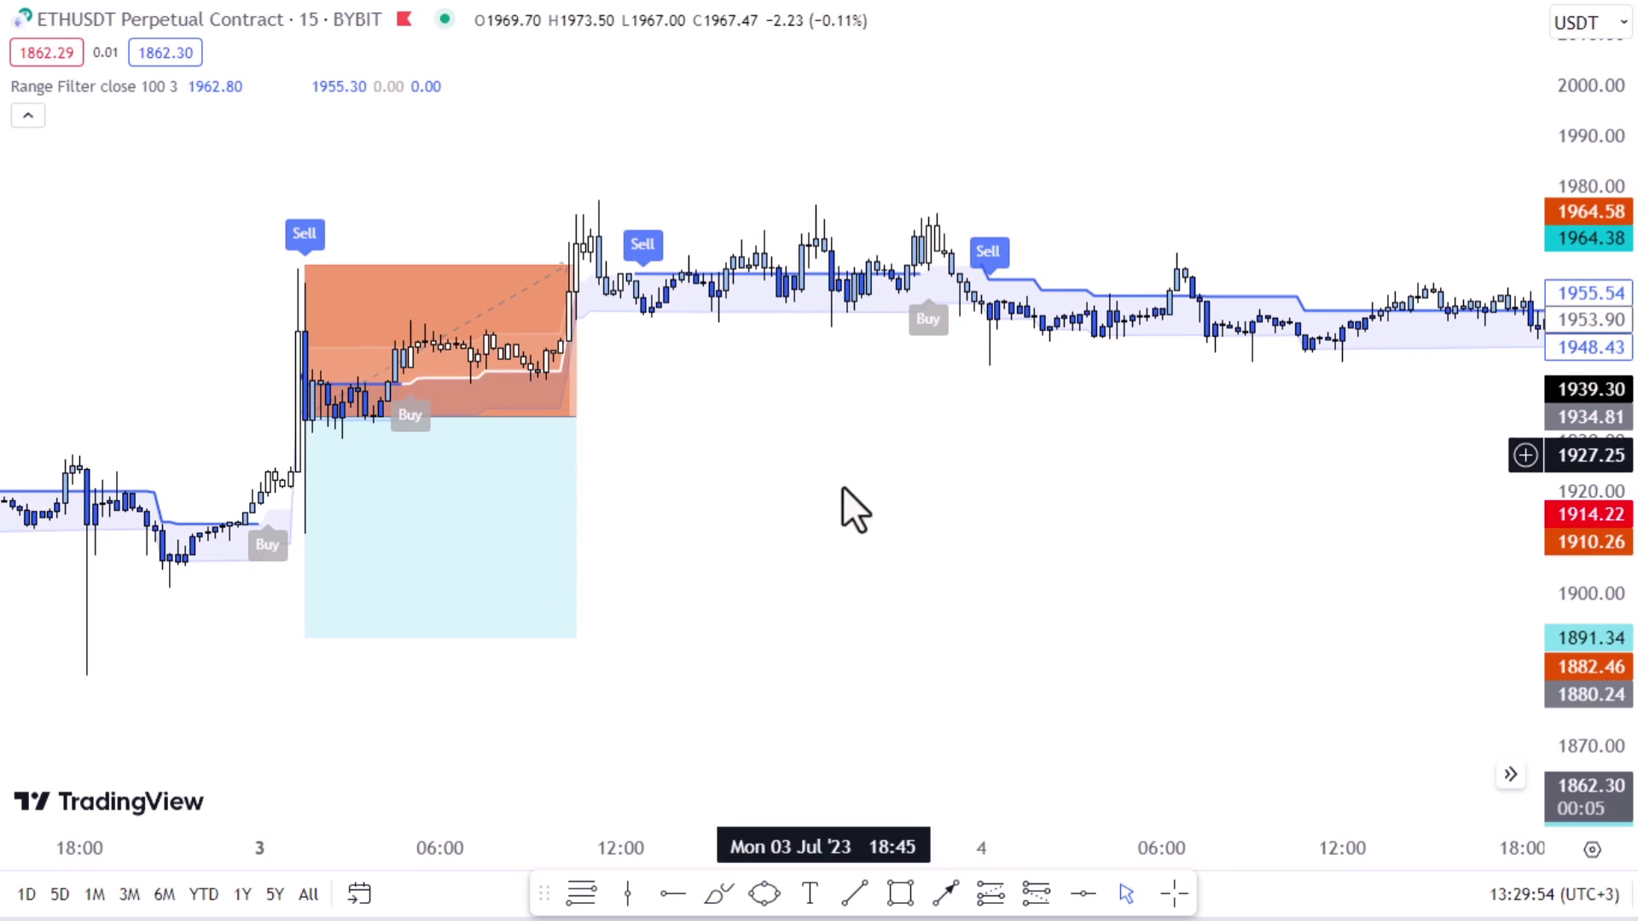
pyautogui.click(990, 894)
pyautogui.click(928, 224)
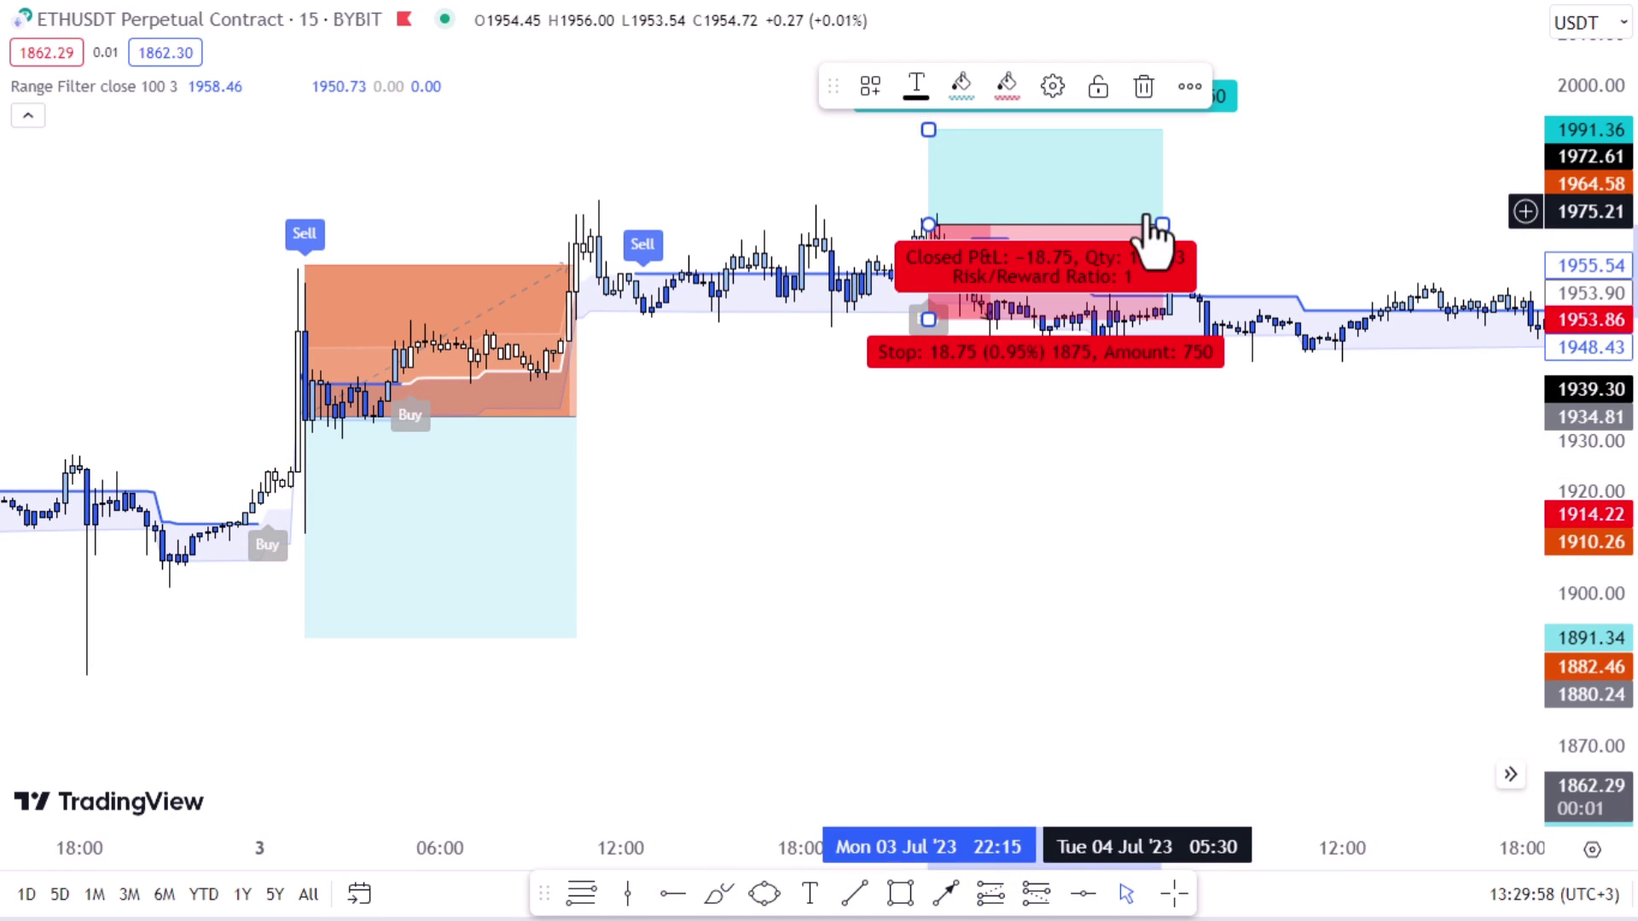
# - Review the marked trades against the Range Filter buy and sell signals between 29 June and 4 July
pyautogui.scroll(-5, 1144, 622)
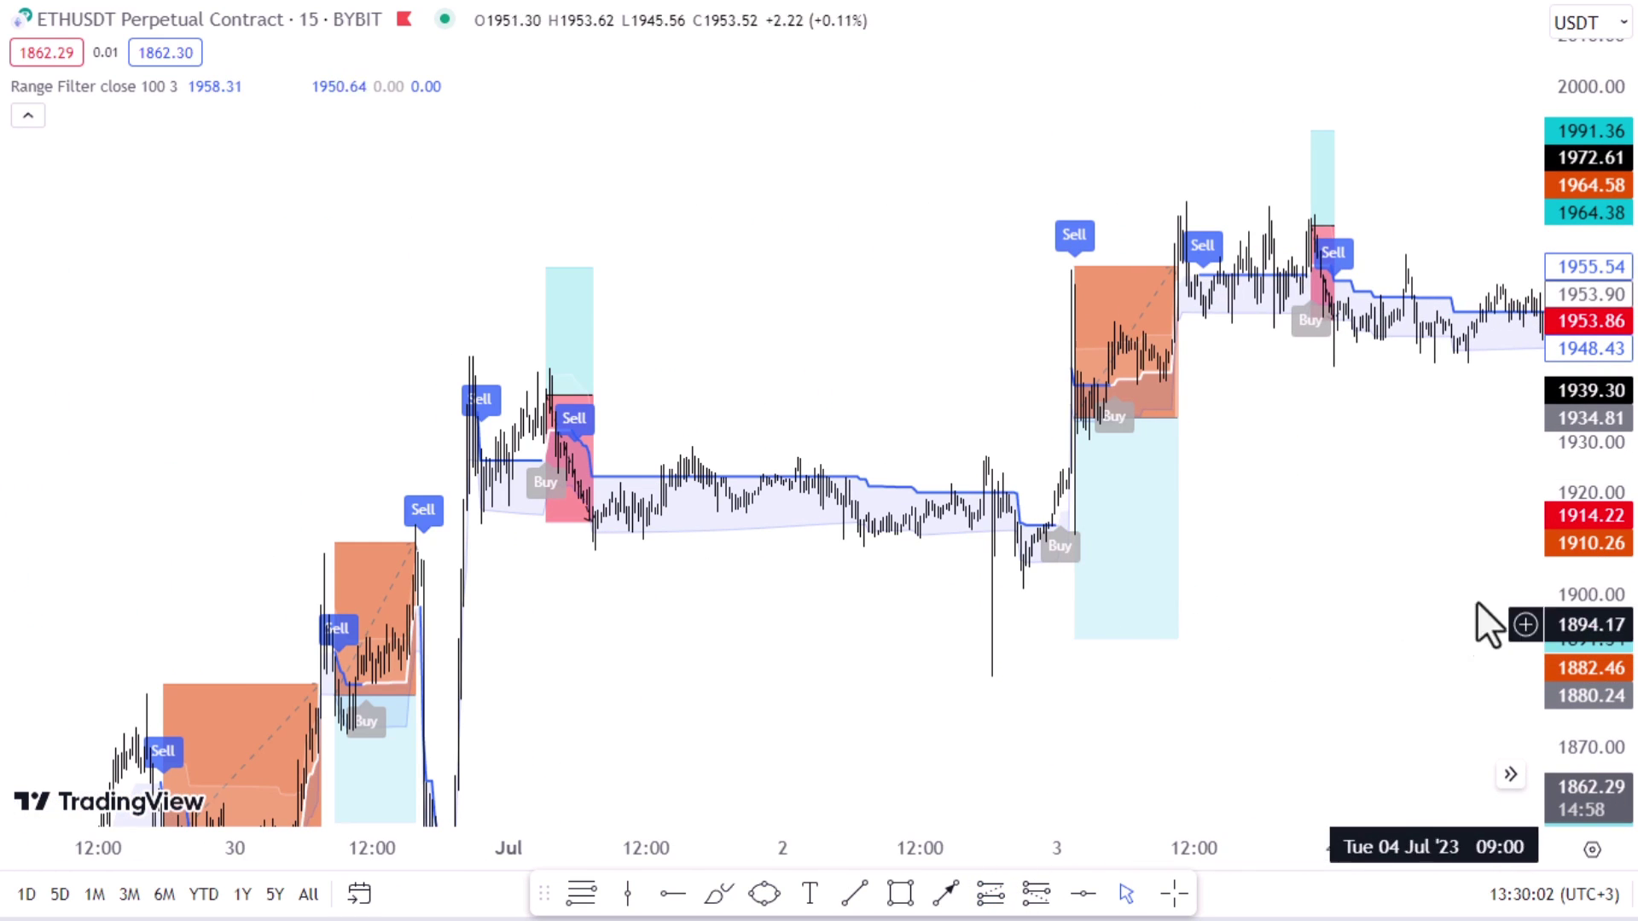
pyautogui.moveTo(1178, 597); pyautogui.dragTo(1277, 574)
pyautogui.scroll(2, 1064, 600)
pyautogui.moveTo(1064, 600); pyautogui.dragTo(1277, 578)
pyautogui.scroll(2, 1175, 559)
pyautogui.moveTo(1175, 559); pyautogui.dragTo(1101, 560)
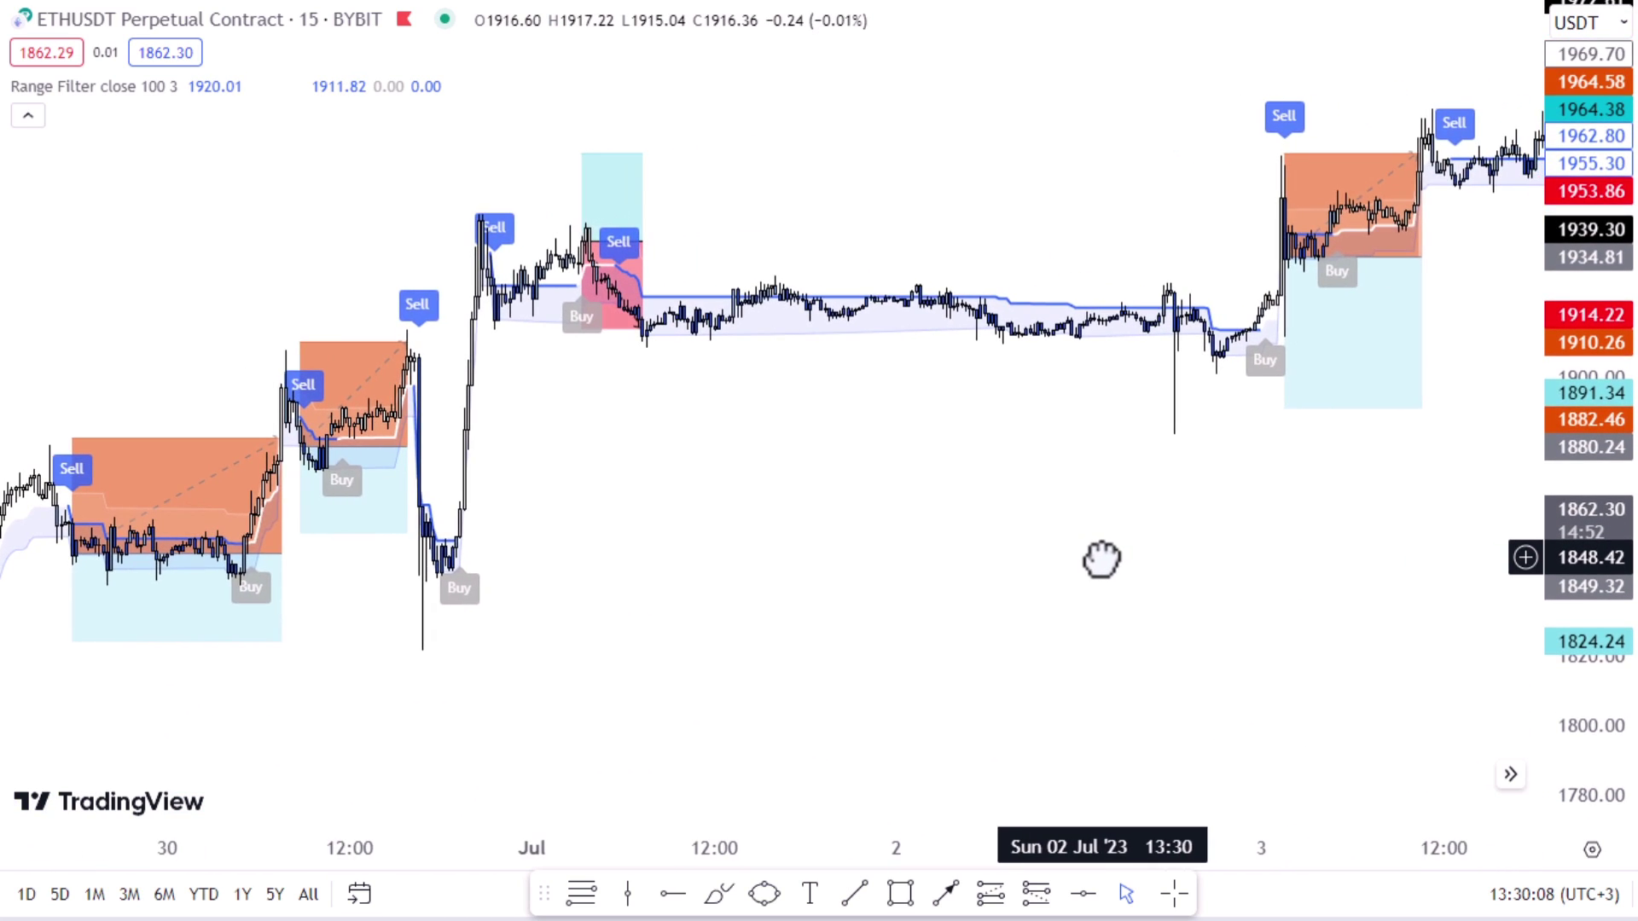
pyautogui.press('Escape')
pyautogui.moveTo(714, 600); pyautogui.dragTo(922, 589)
pyautogui.scroll(-2, 878, 586)
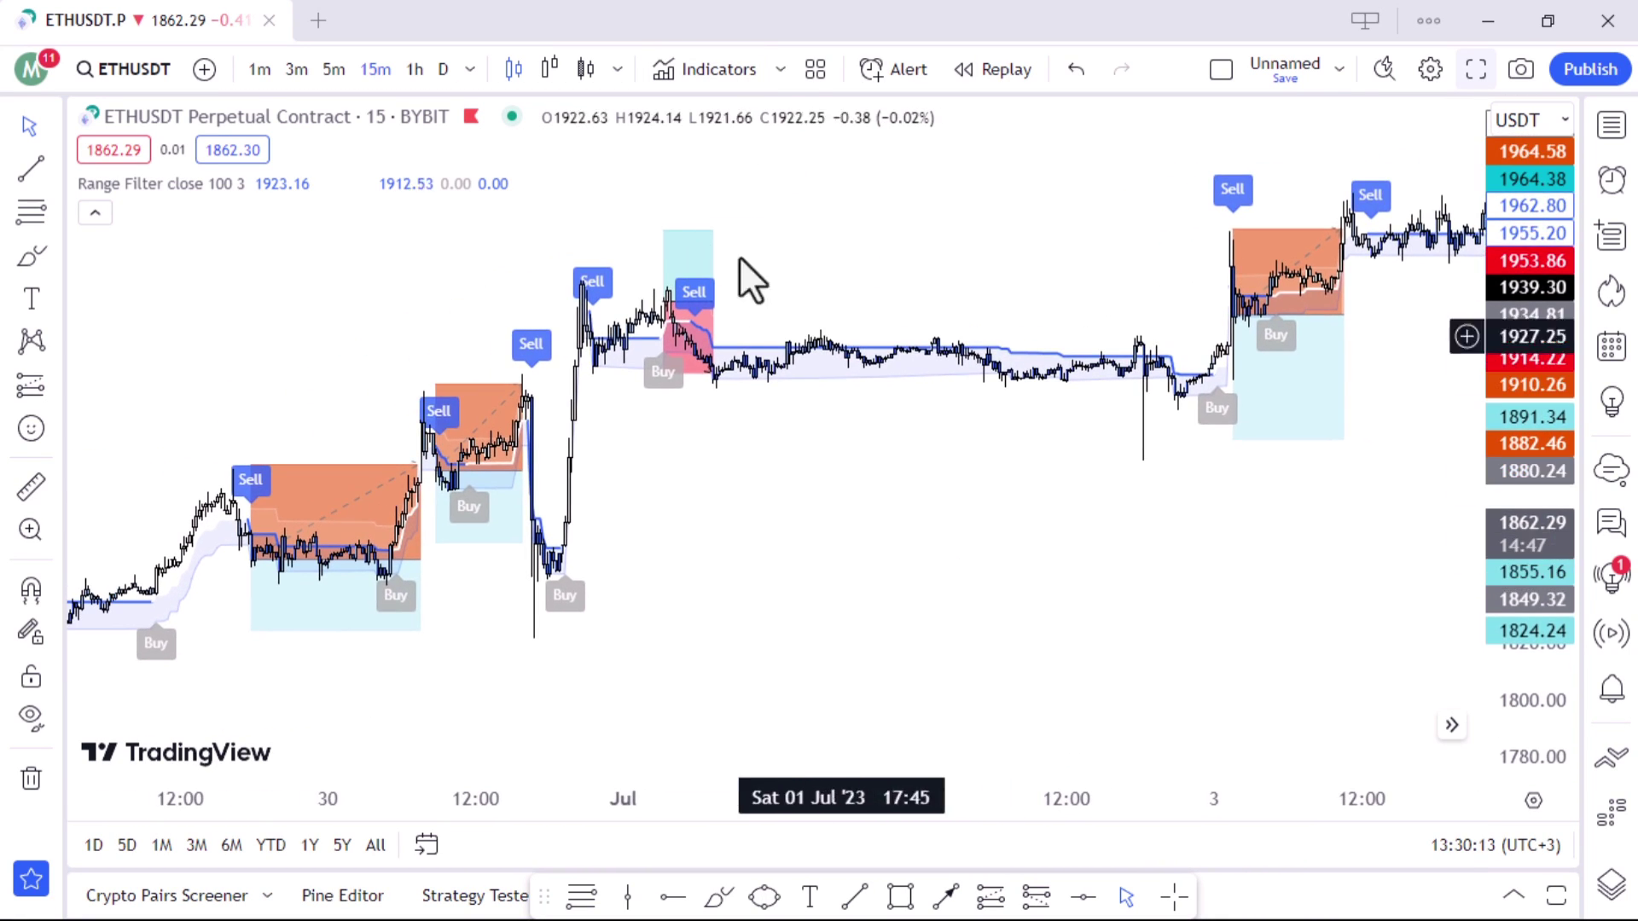
# - Find the Squeeze Index [LuxAlgo] indicator by searching for "squ" and add it below the price chart
pyautogui.click(704, 68)
pyautogui.write('s')
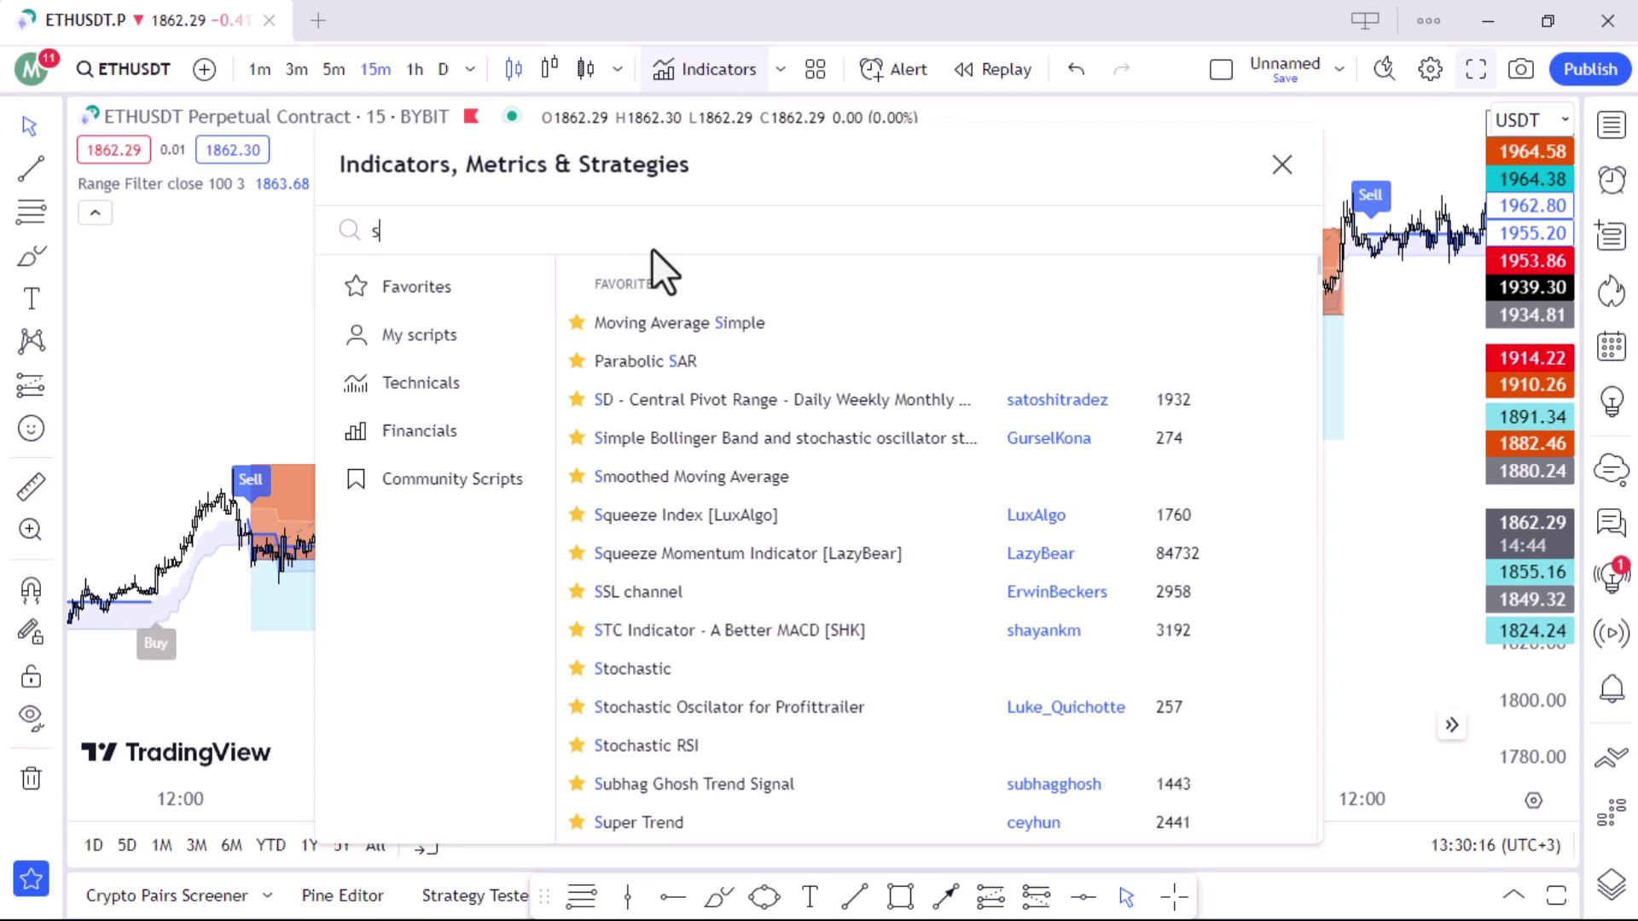
pyautogui.write('qu')
pyautogui.click(961, 322)
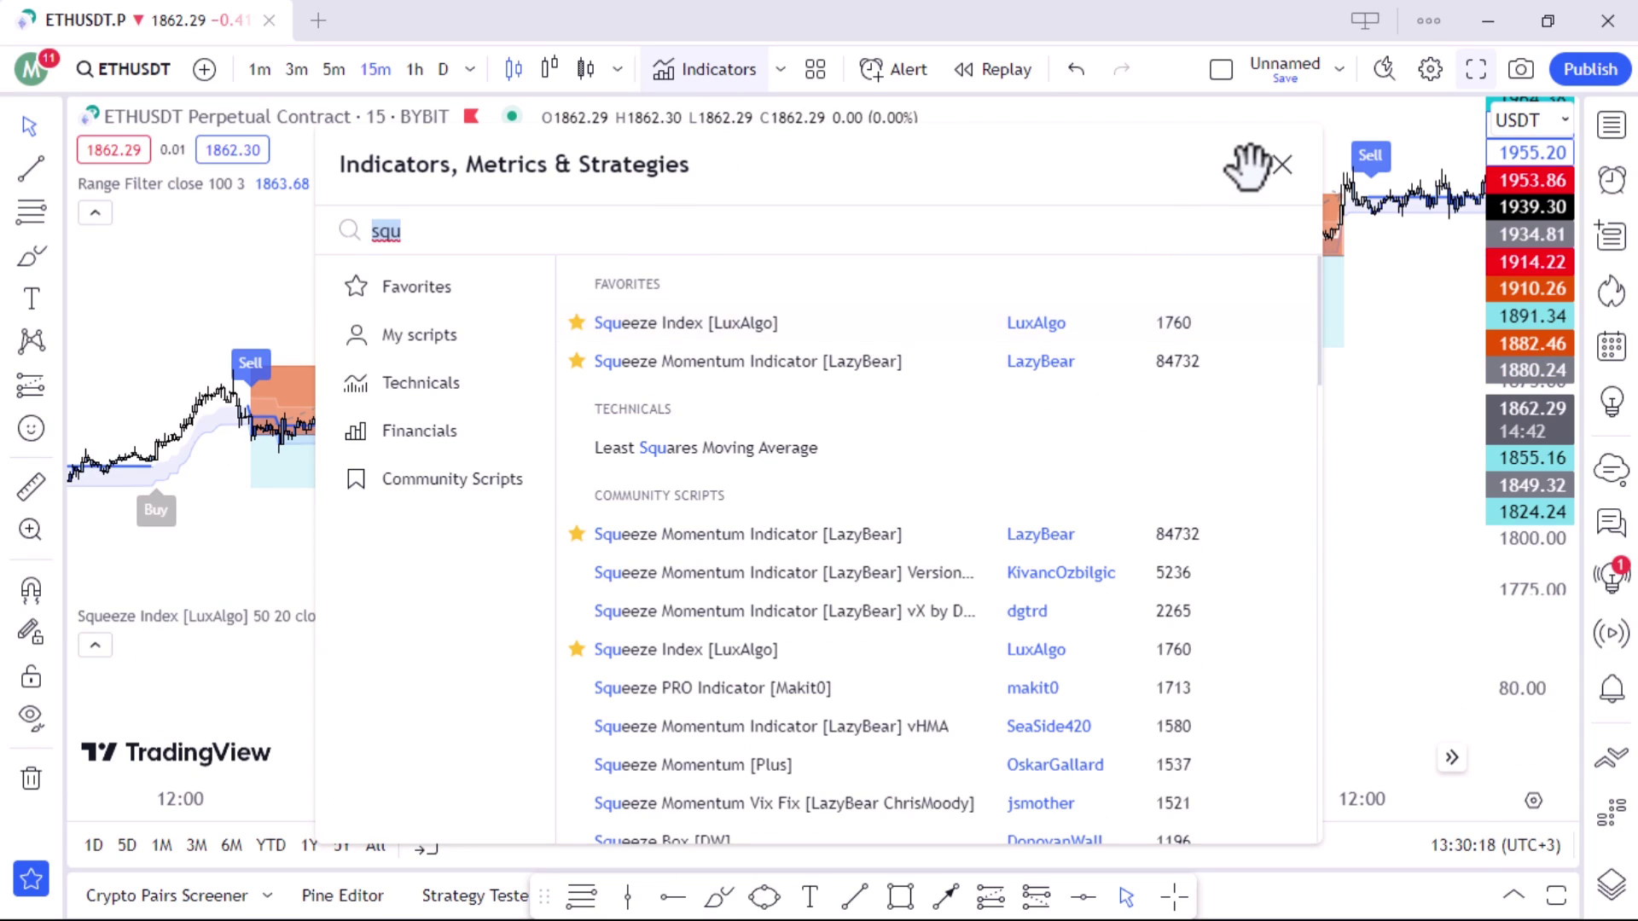
pyautogui.click(1282, 164)
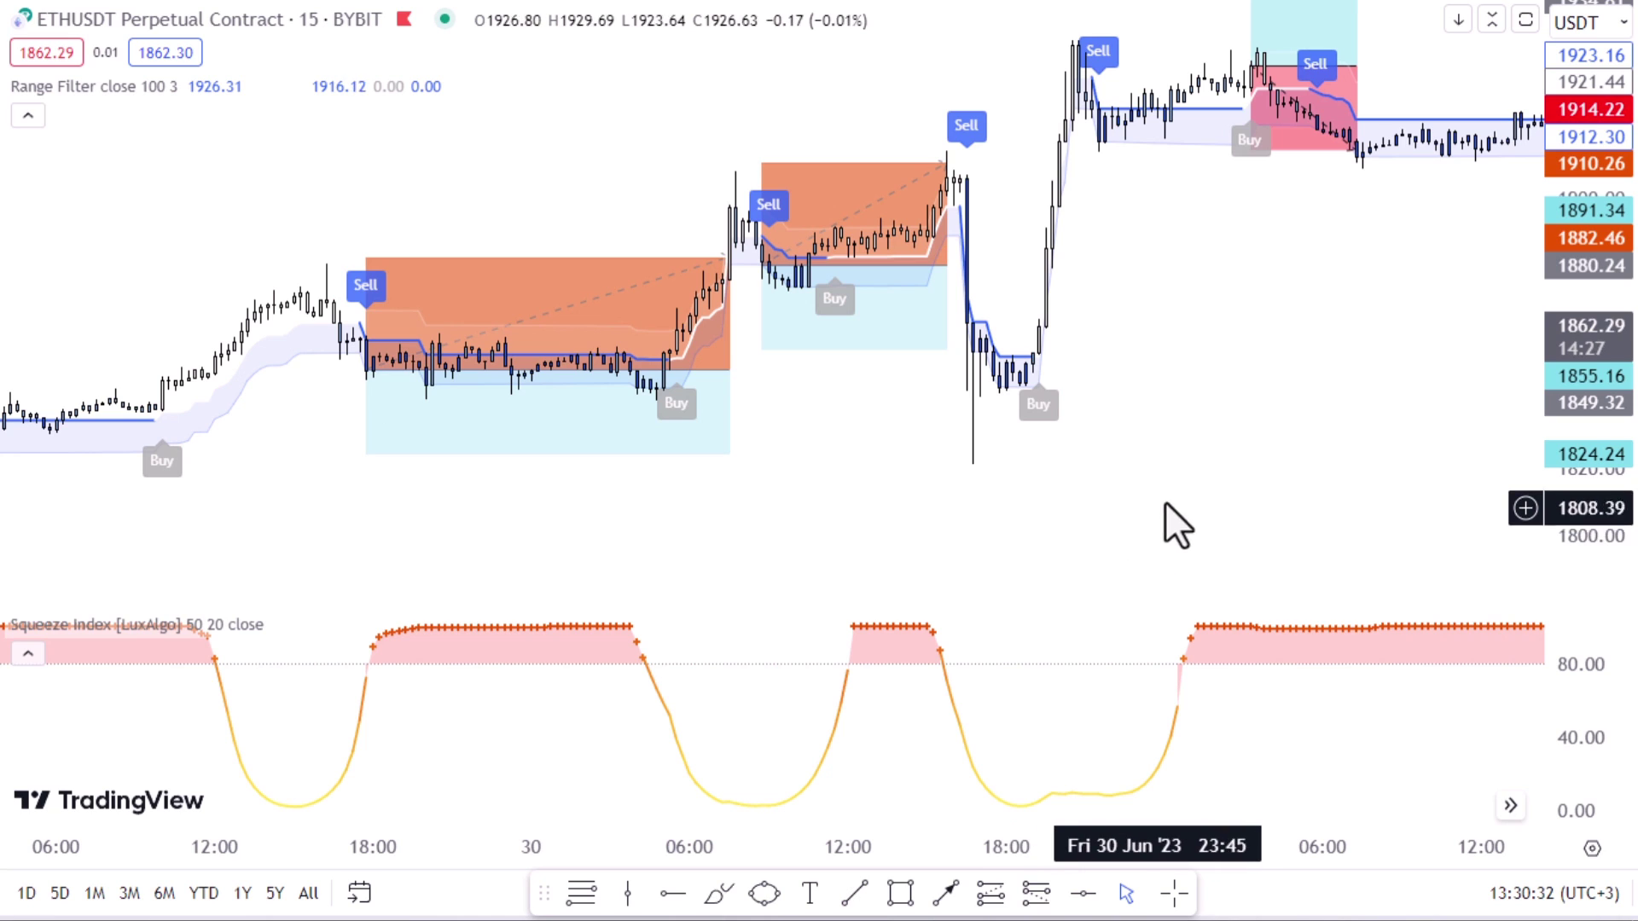
# - Set the Squeeze Index convergence factor to 100, with its settings moved aside to expose the chart
pyautogui.scroll(-2, 1285, 453)
pyautogui.moveTo(1278, 340)
pyautogui.mouseDown()
pyautogui.moveTo(996, 423)
pyautogui.moveTo(1127, 341)
pyautogui.moveTo(1272, 350)
pyautogui.mouseUp()
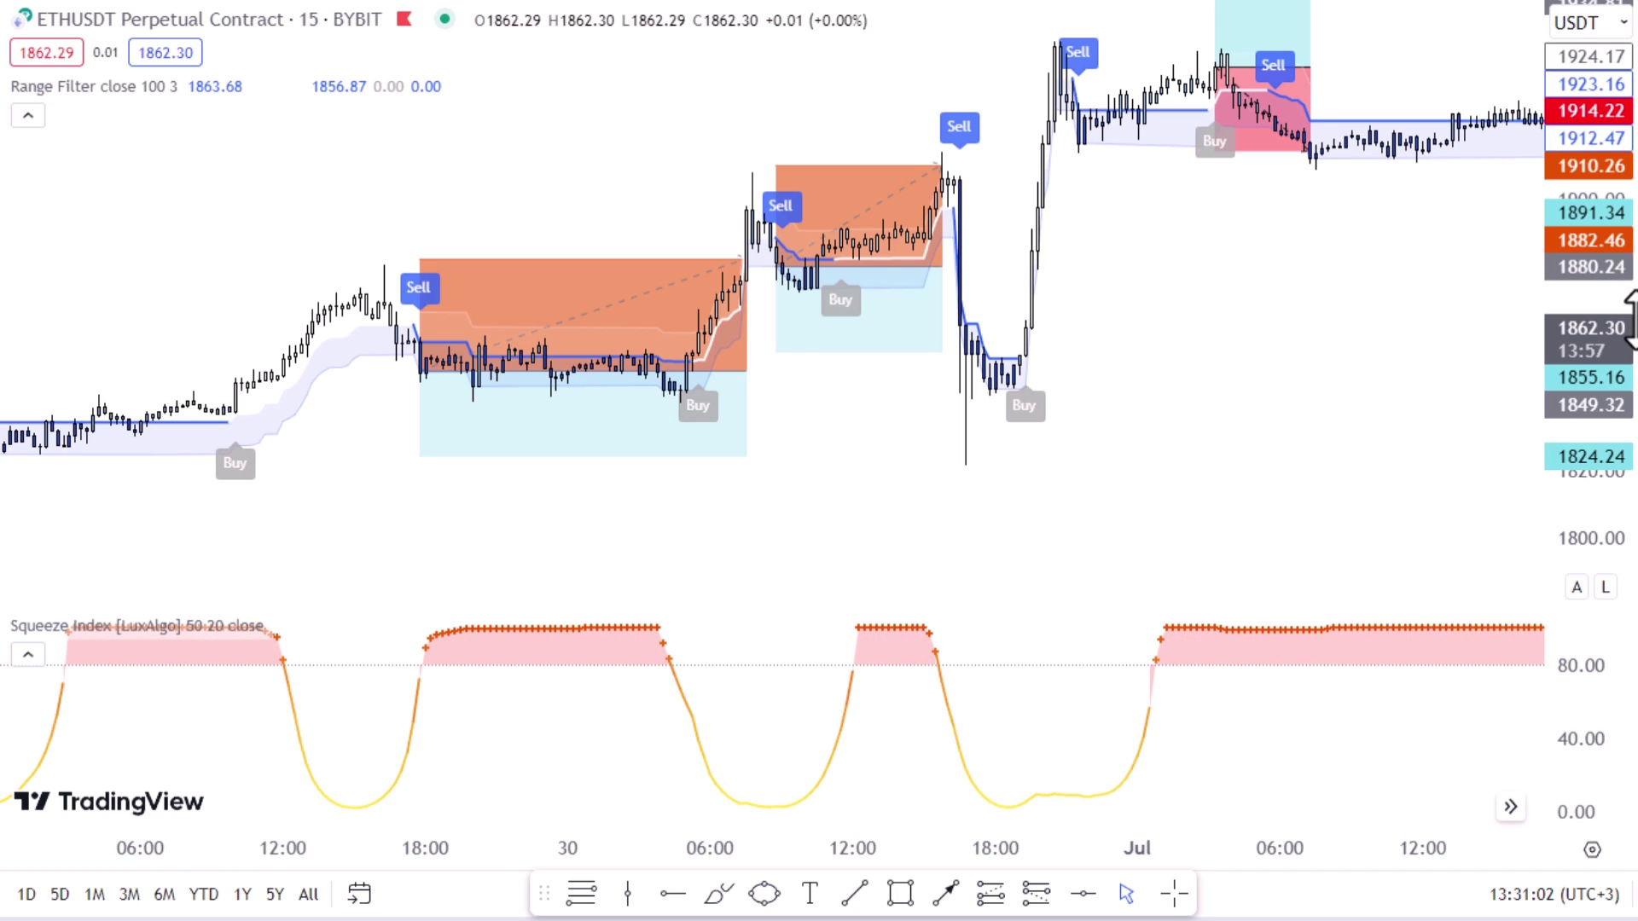
pyautogui.click(318, 625)
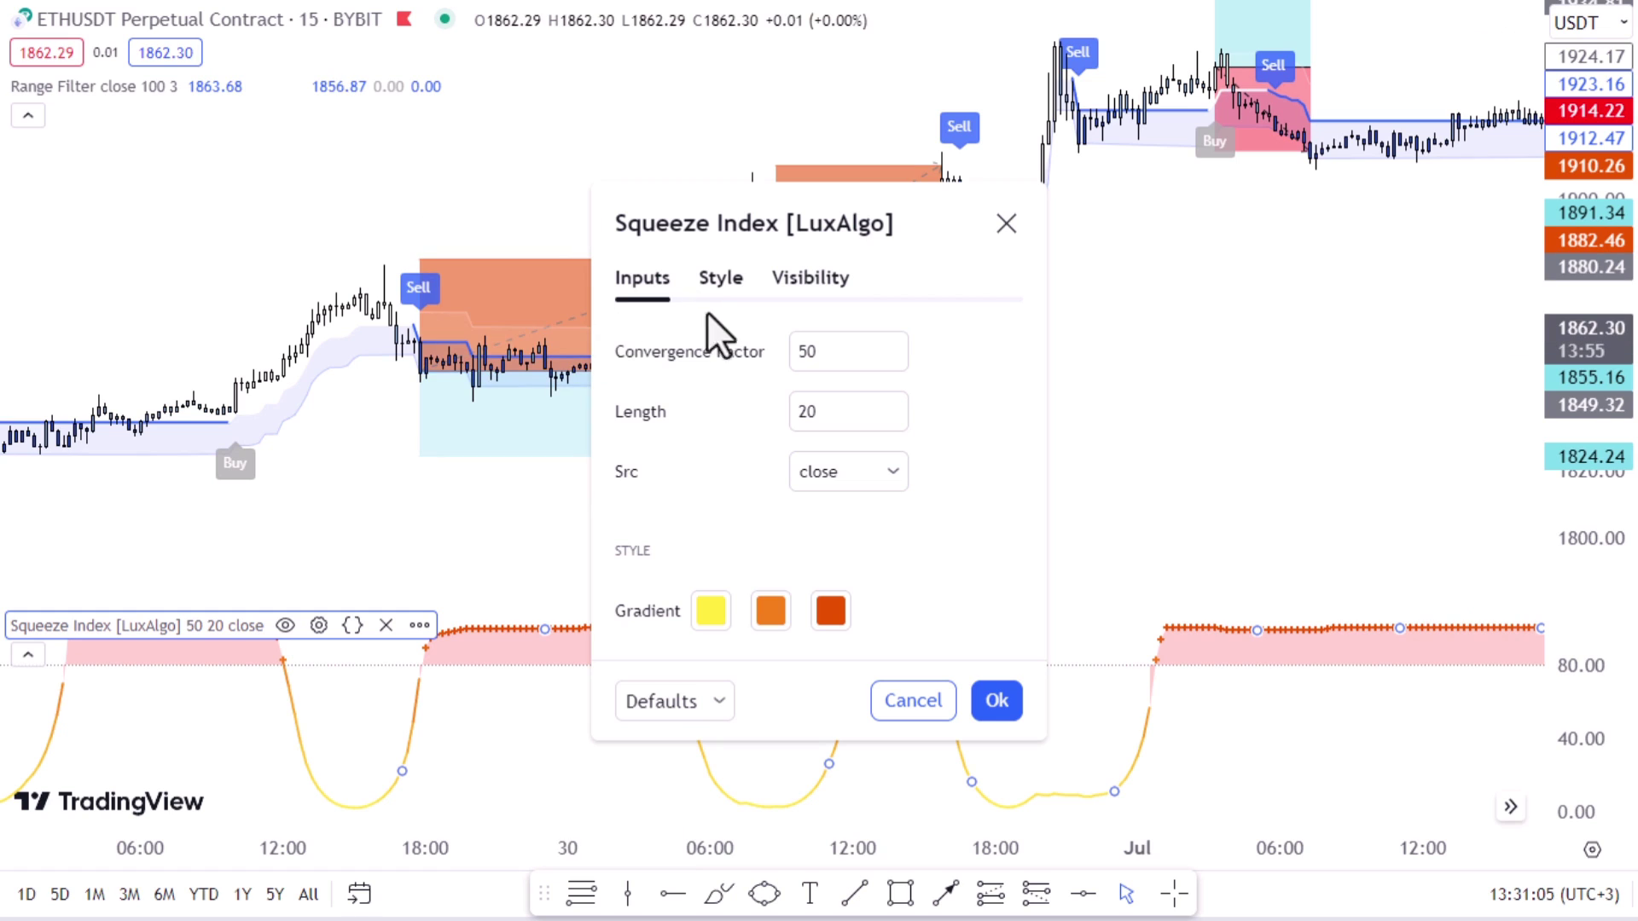
pyautogui.moveTo(855, 228); pyautogui.dragTo(283, 192)
pyautogui.write('100')
pyautogui.click(427, 401)
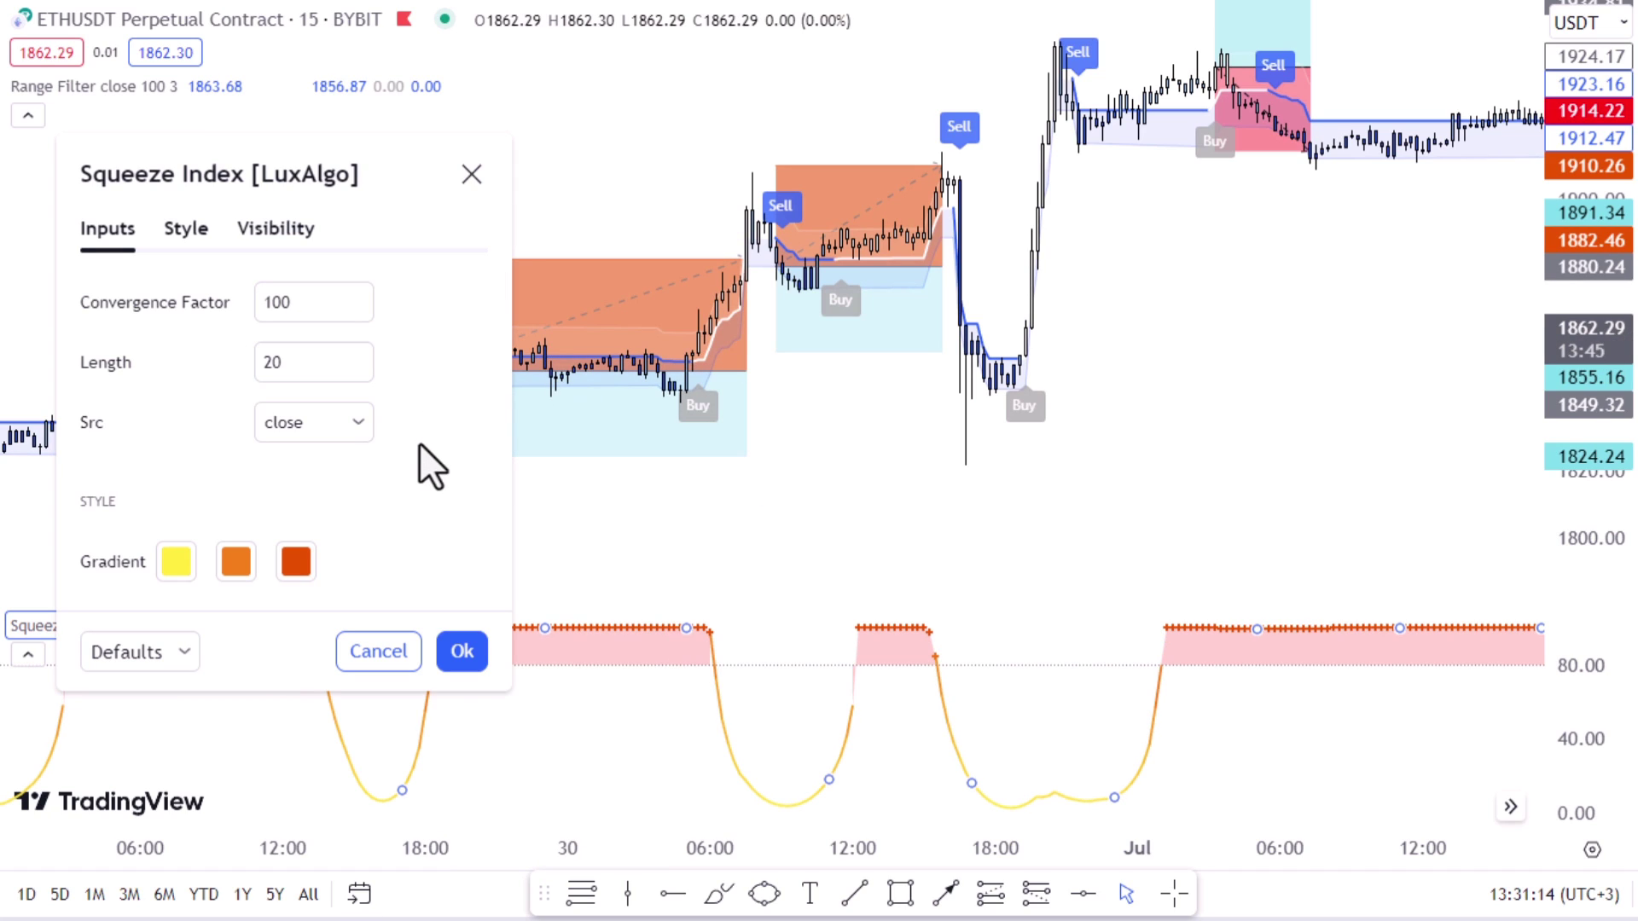
# - Try a convergence factor of 25 for the Squeeze Index, and set it back to 50
pyautogui.click(315, 305)
pyautogui.moveTo(315, 305); pyautogui.dragTo(256, 304)
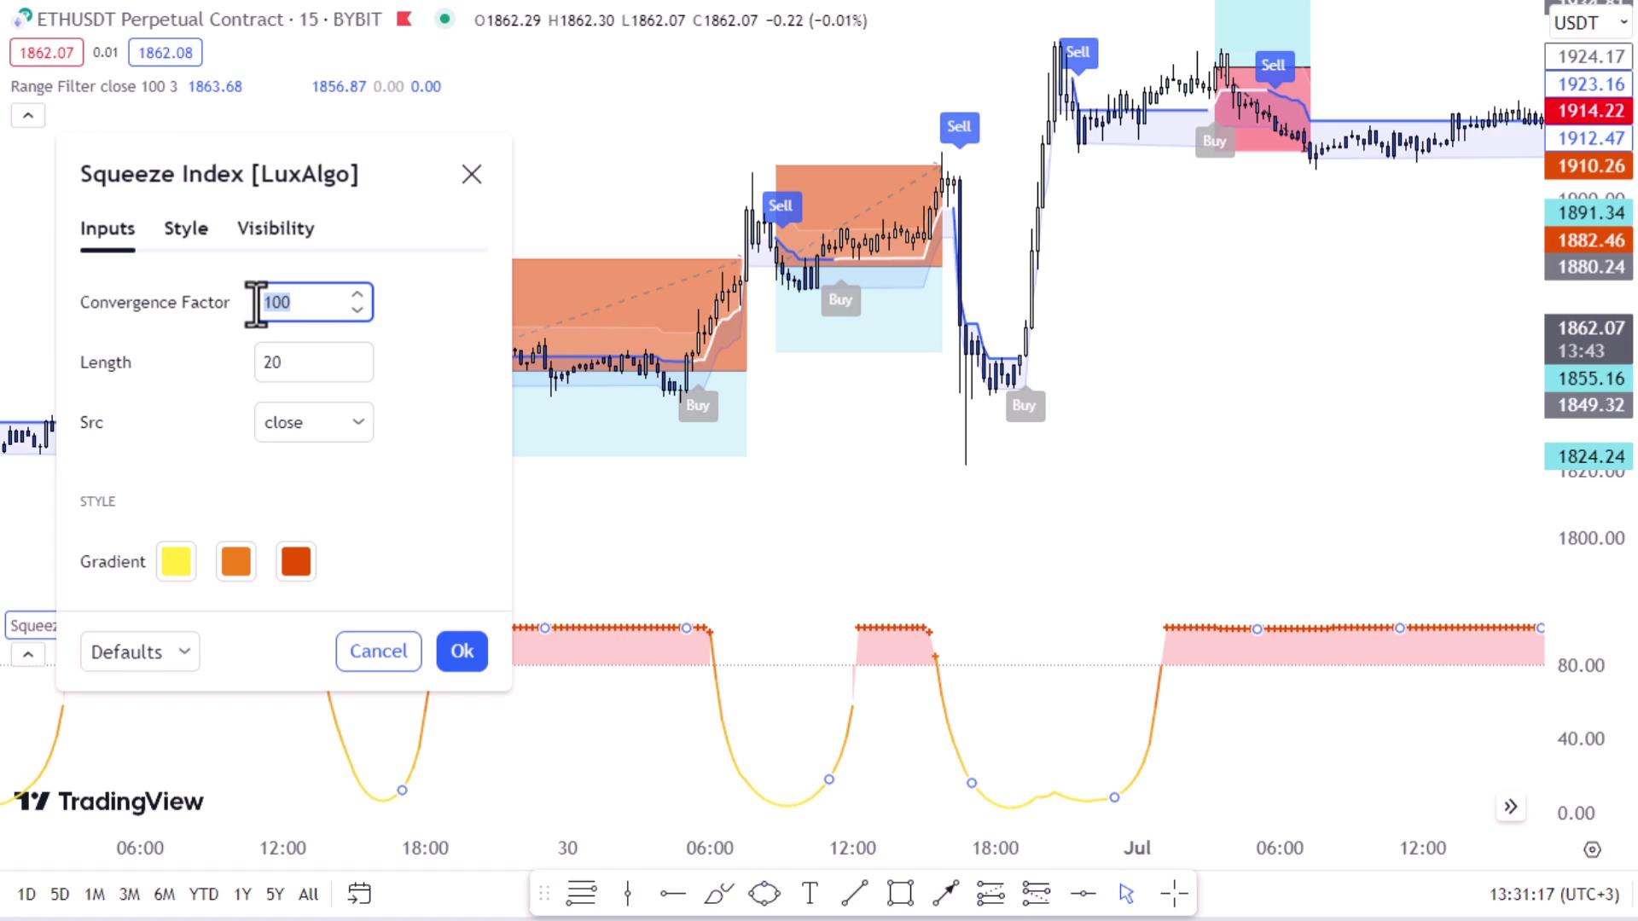
pyautogui.click(393, 378)
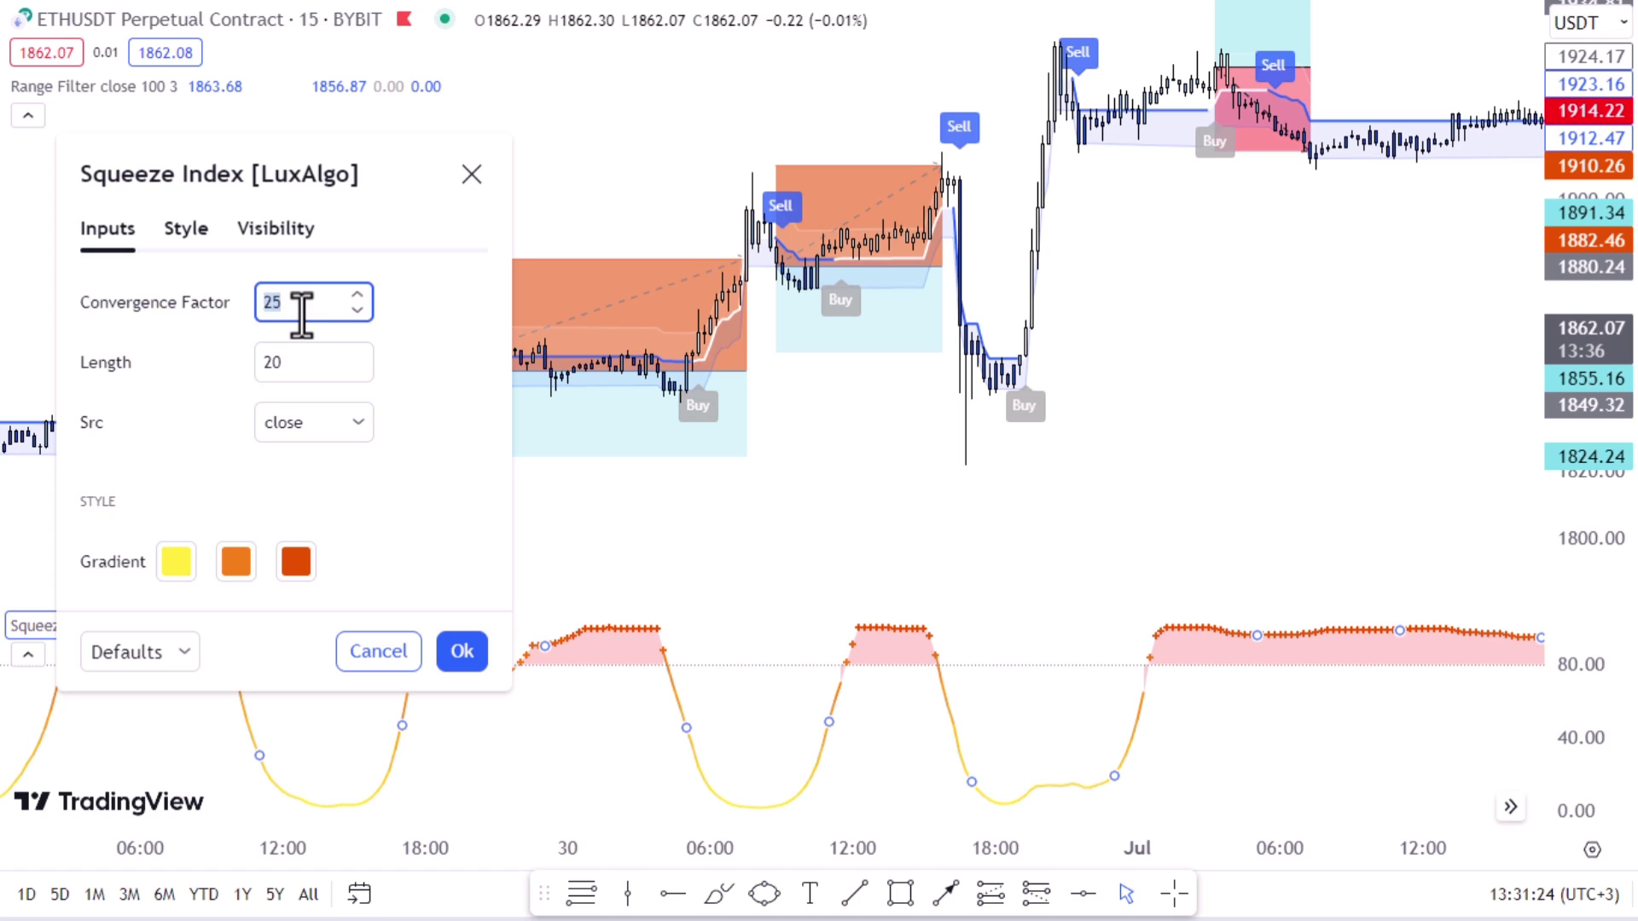
pyautogui.write('50')
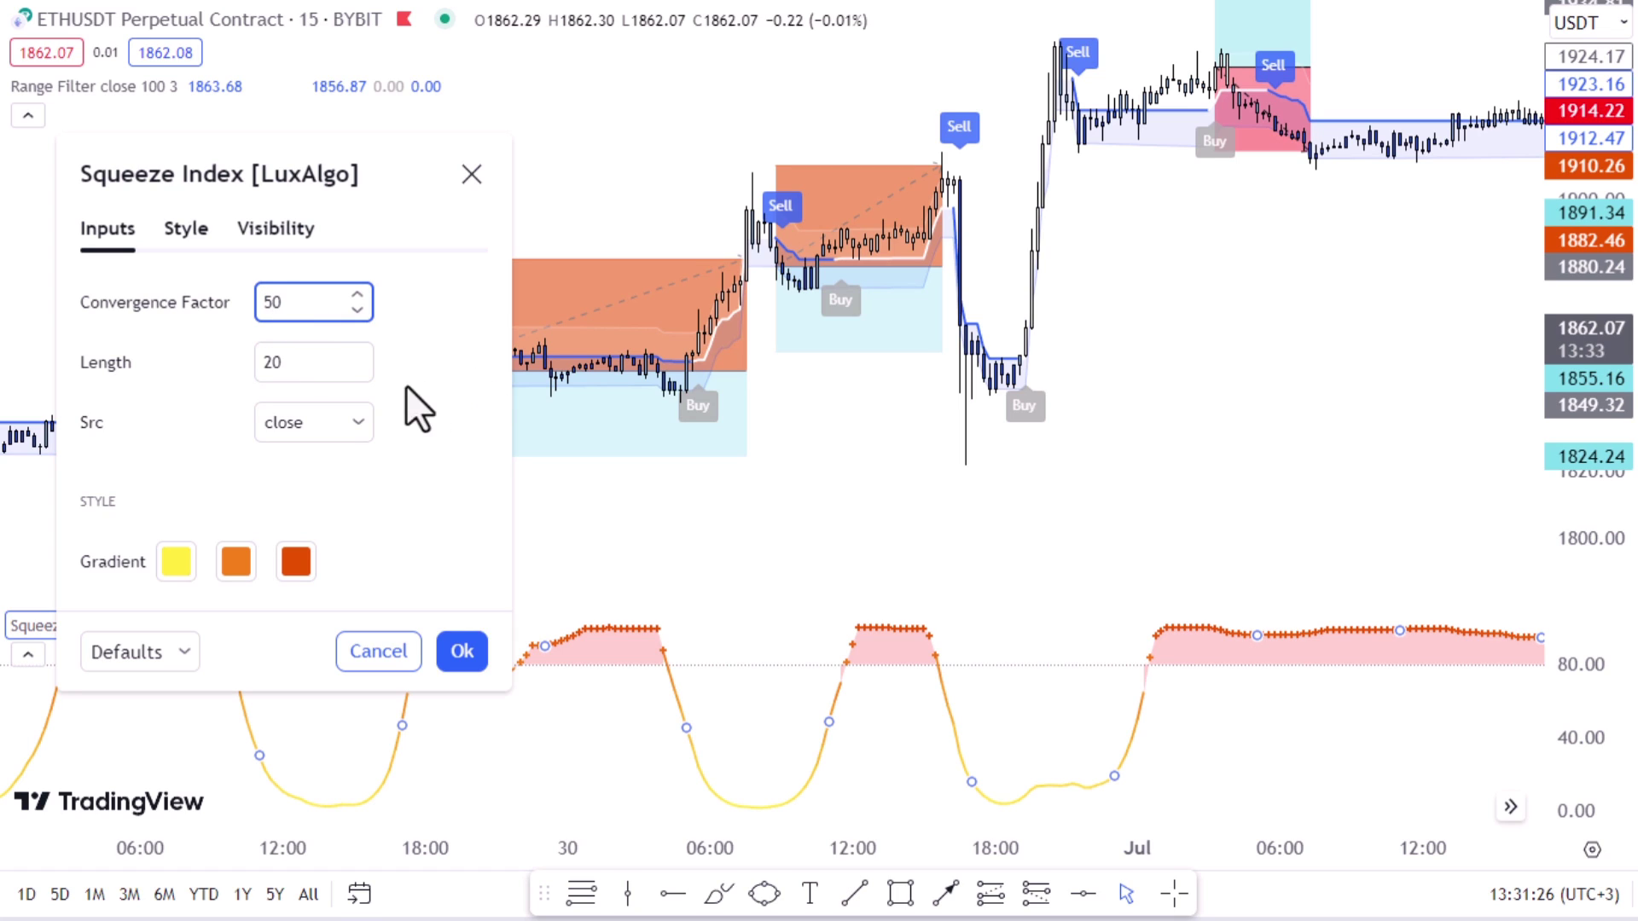
pyautogui.click(459, 653)
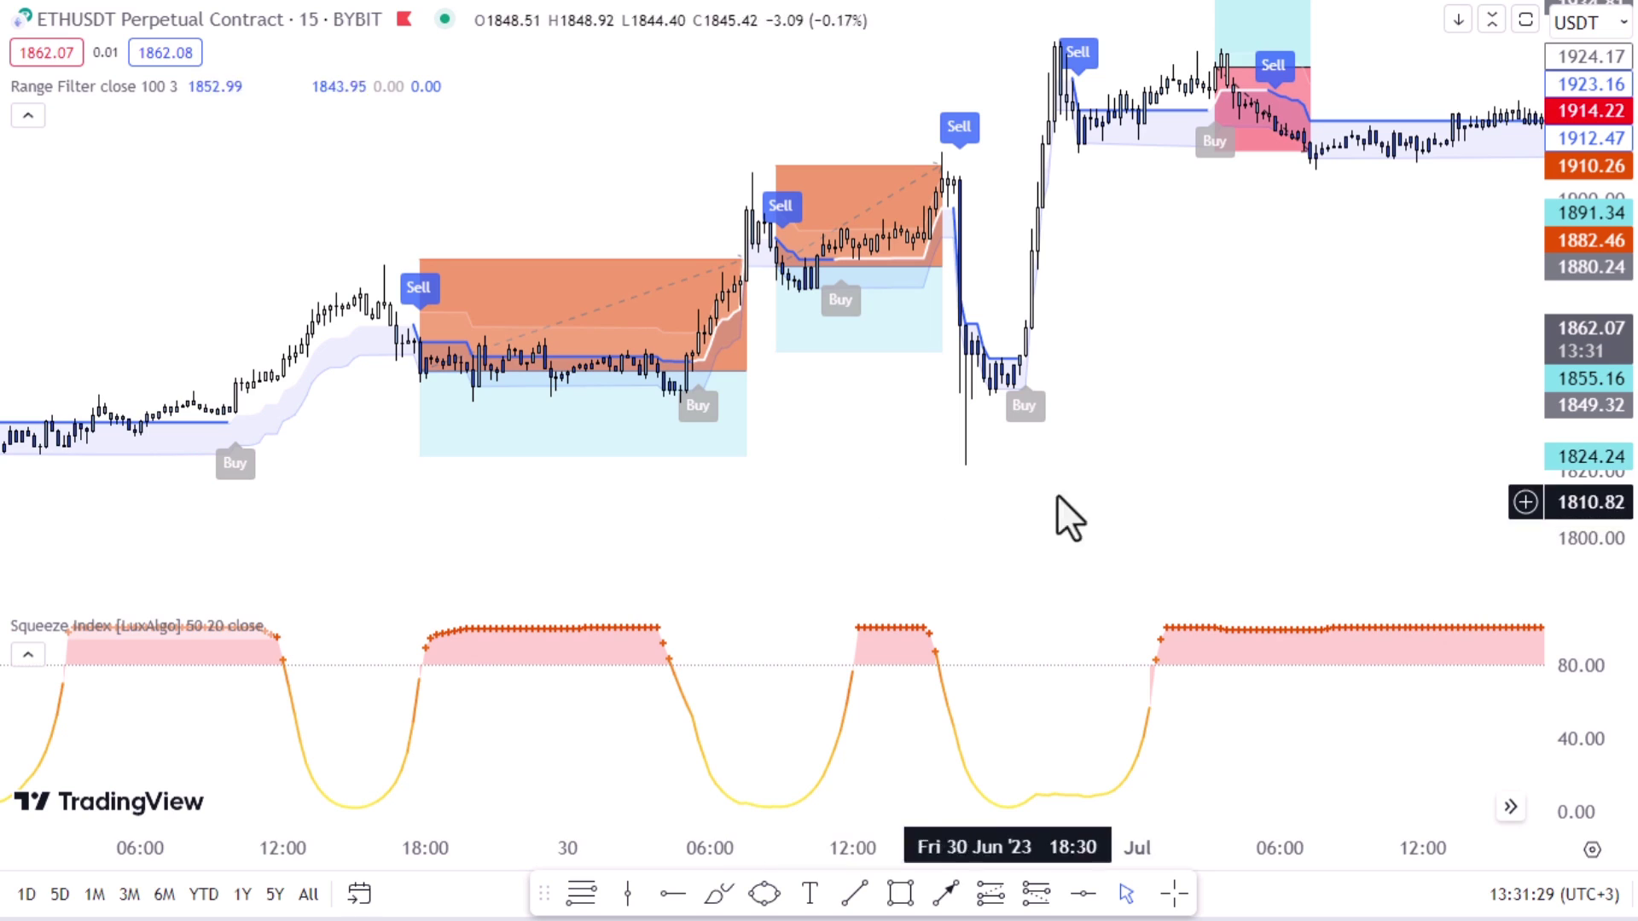
# - Compare the marked Range Filter trades with the Squeeze Index readings from 28 June to 4 July
pyautogui.moveTo(1262, 471); pyautogui.dragTo(1236, 488)
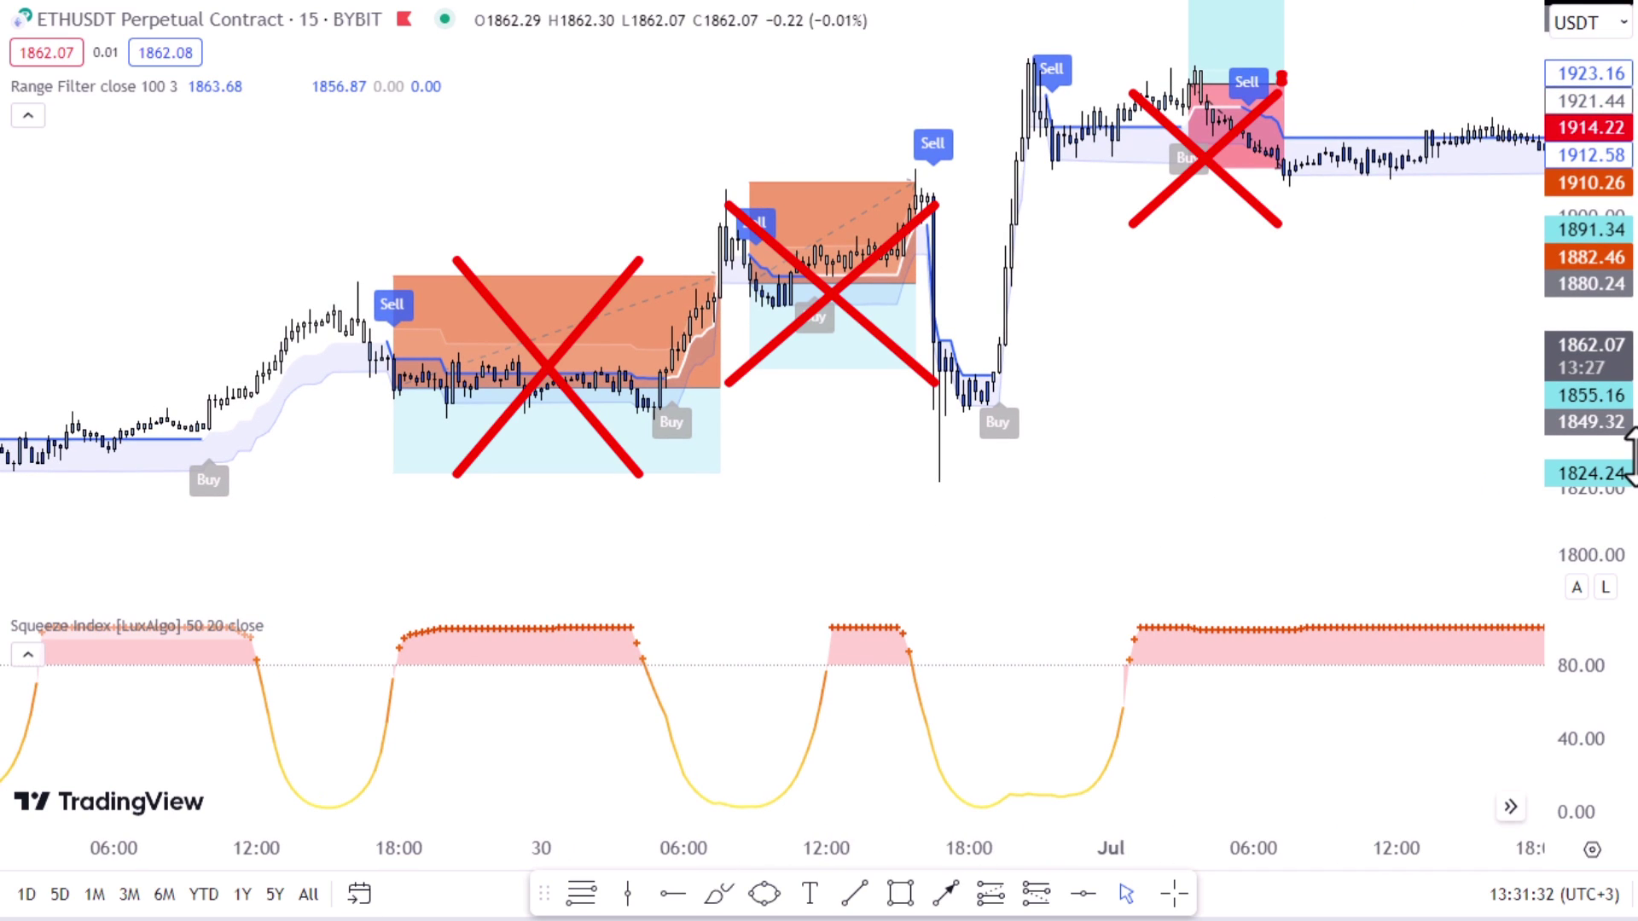
pyautogui.moveTo(1445, 467); pyautogui.dragTo(824, 476)
pyautogui.moveTo(1362, 456); pyautogui.dragTo(1188, 486)
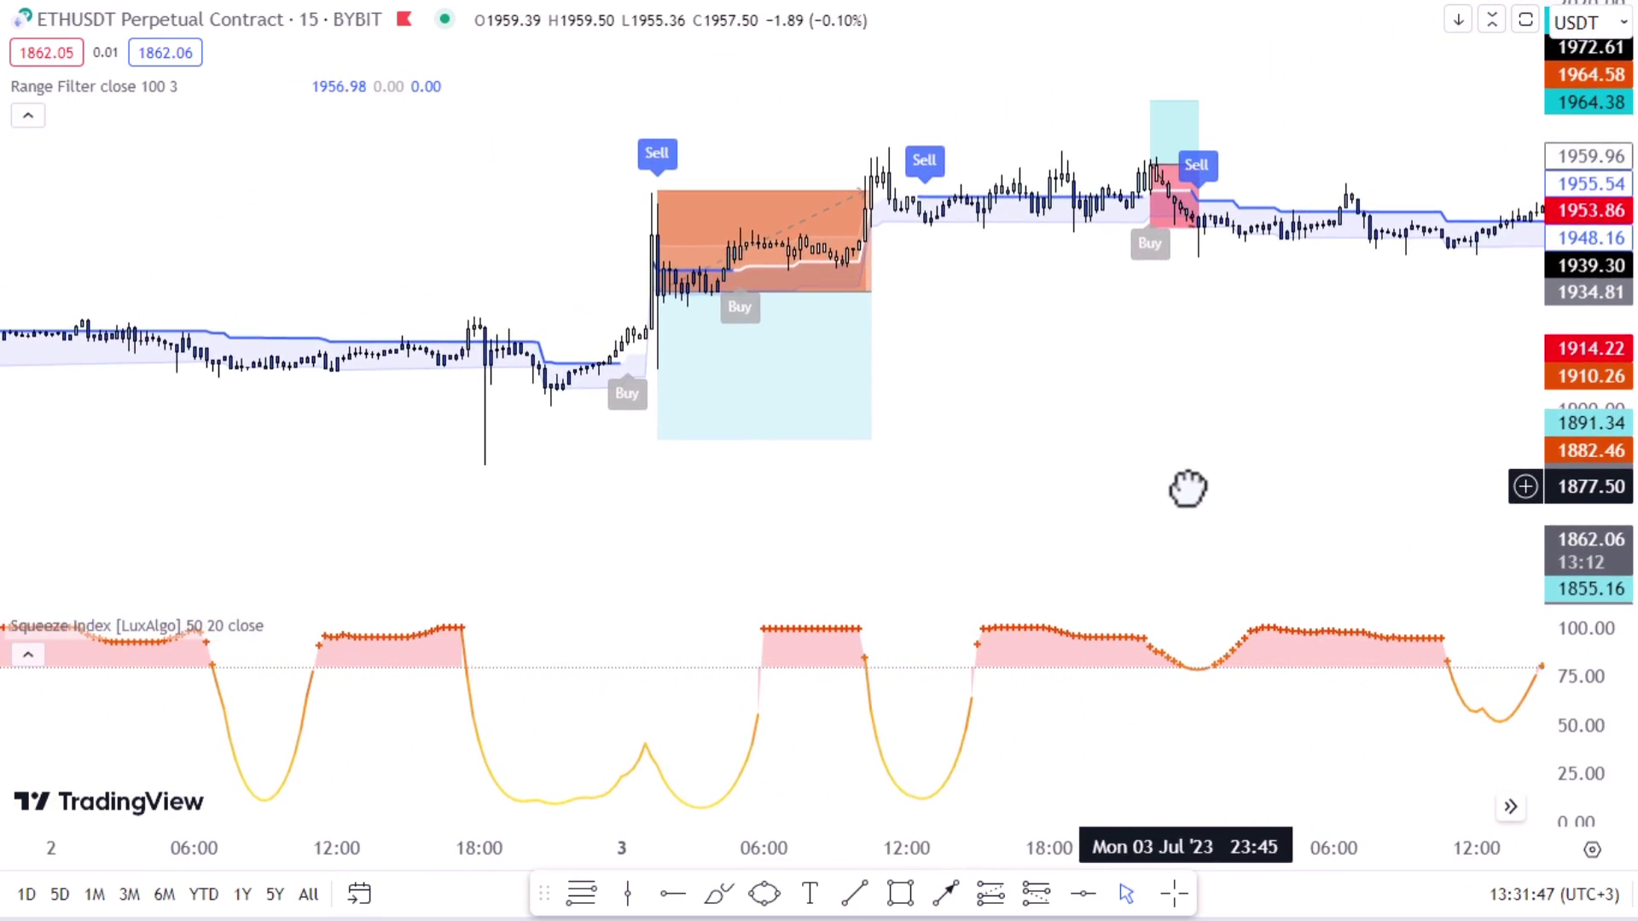
pyautogui.scroll(-10, 1280, 490)
pyautogui.moveTo(1372, 427); pyautogui.dragTo(1108, 432)
pyautogui.scroll(2, 1257, 457)
pyautogui.moveTo(1258, 457); pyautogui.dragTo(1382, 469)
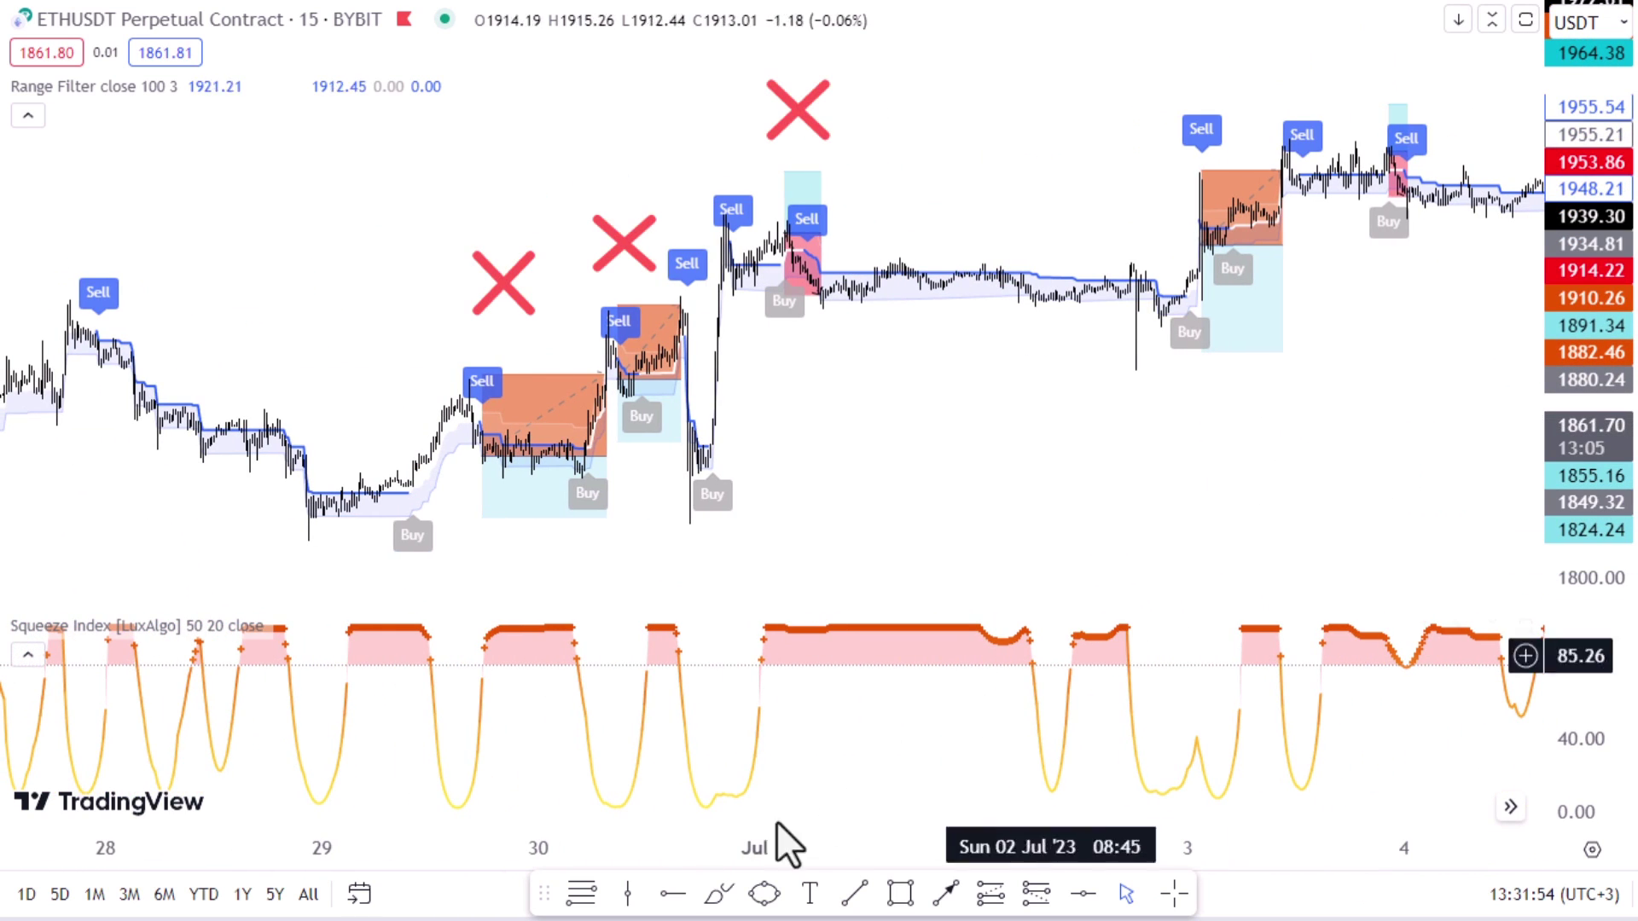